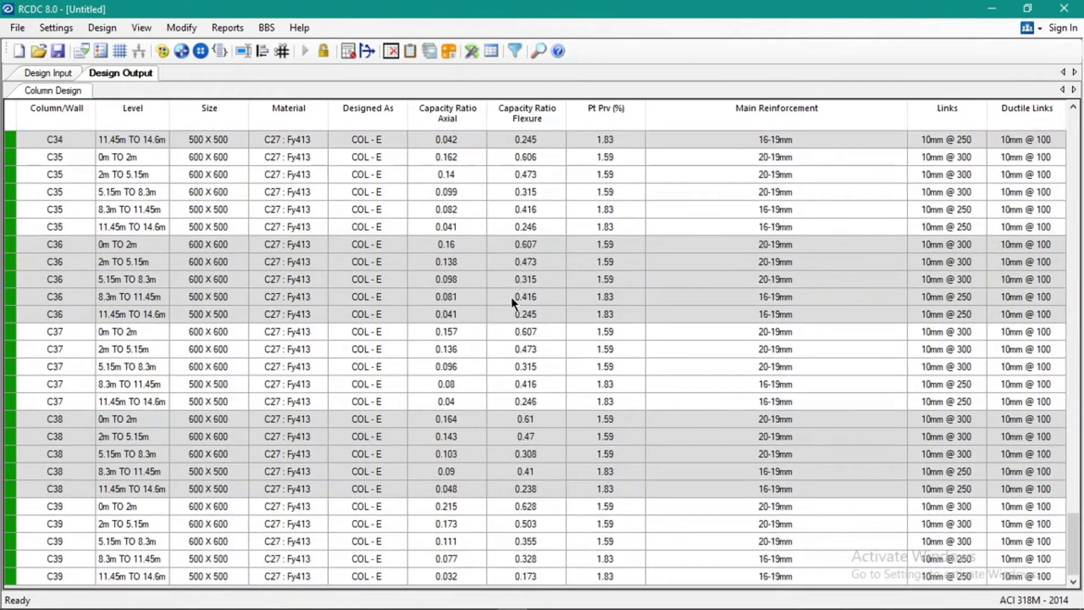
- Look through the column design results from the last columns back to column C1
left_click(1076, 489)
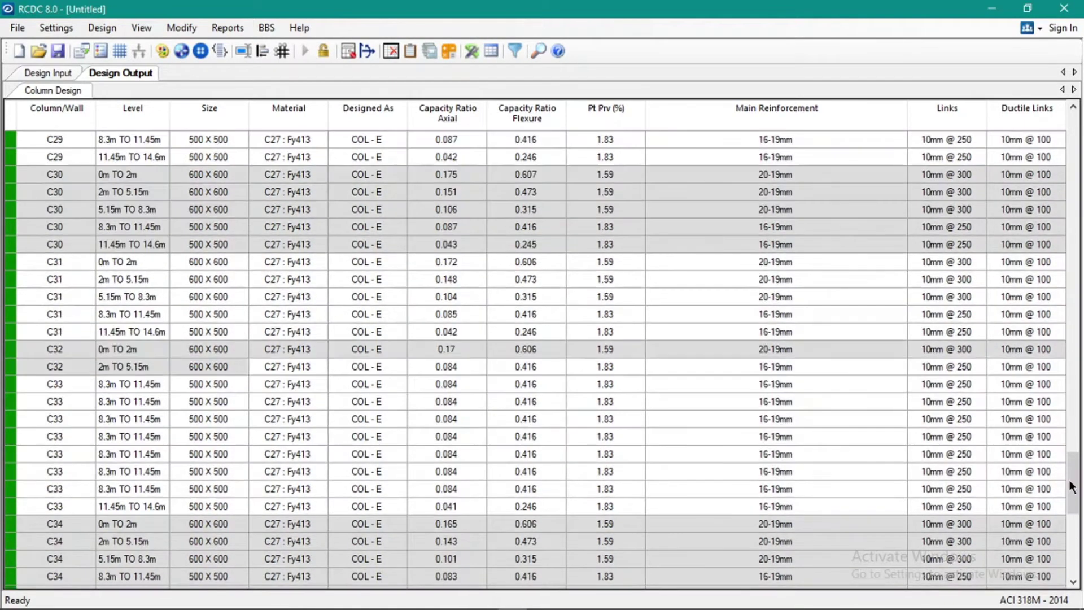
left_click_drag(1075, 489, 1072, 141)
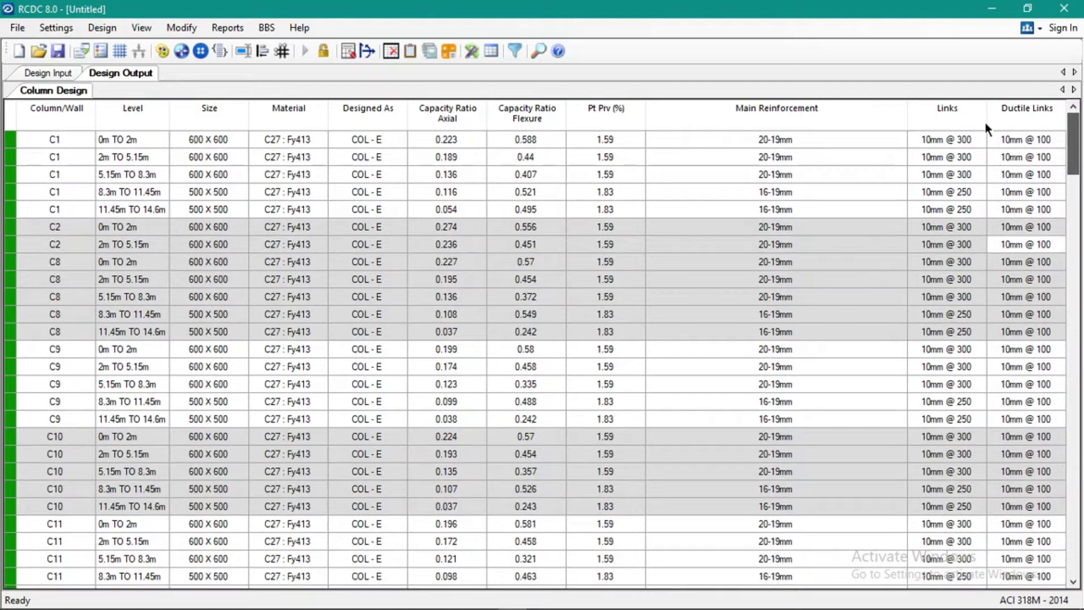
left_click(522, 161)
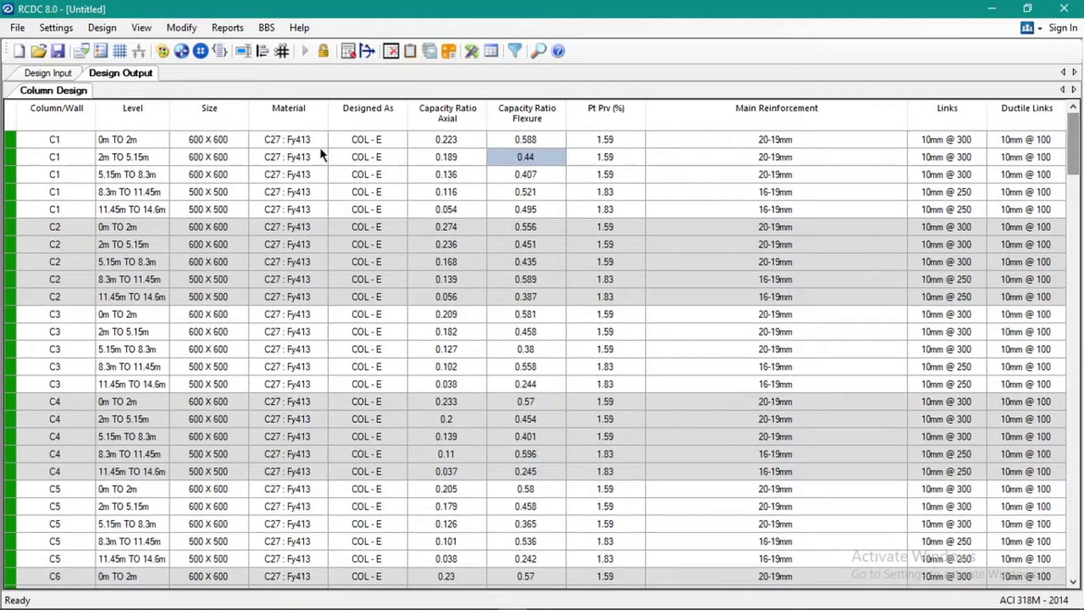
- Generate the Failure Diagnostics report and check it for failed columns
left_click(237, 28)
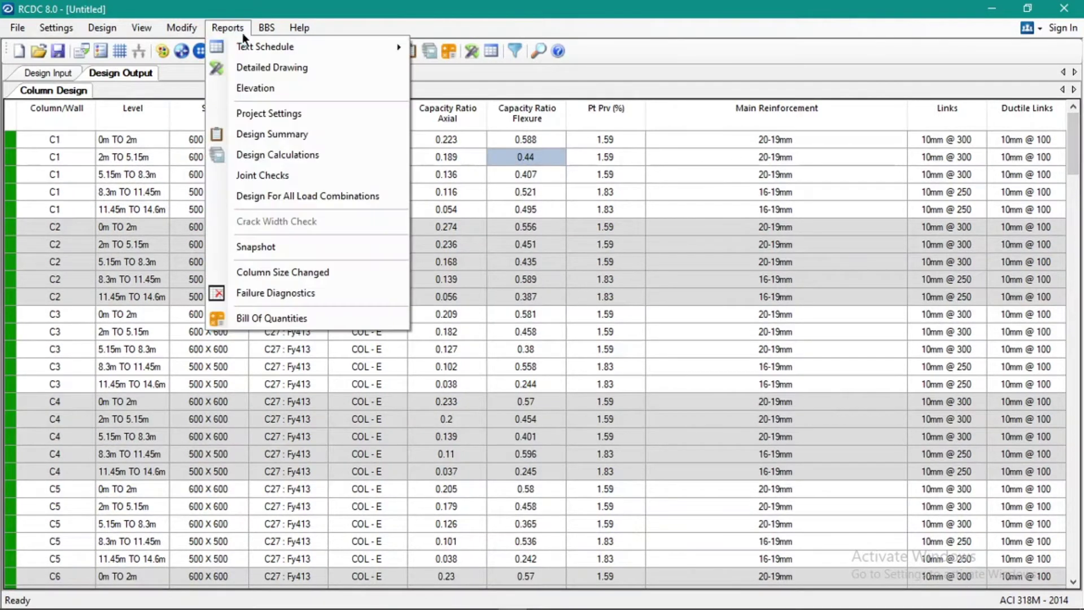
left_click(286, 294)
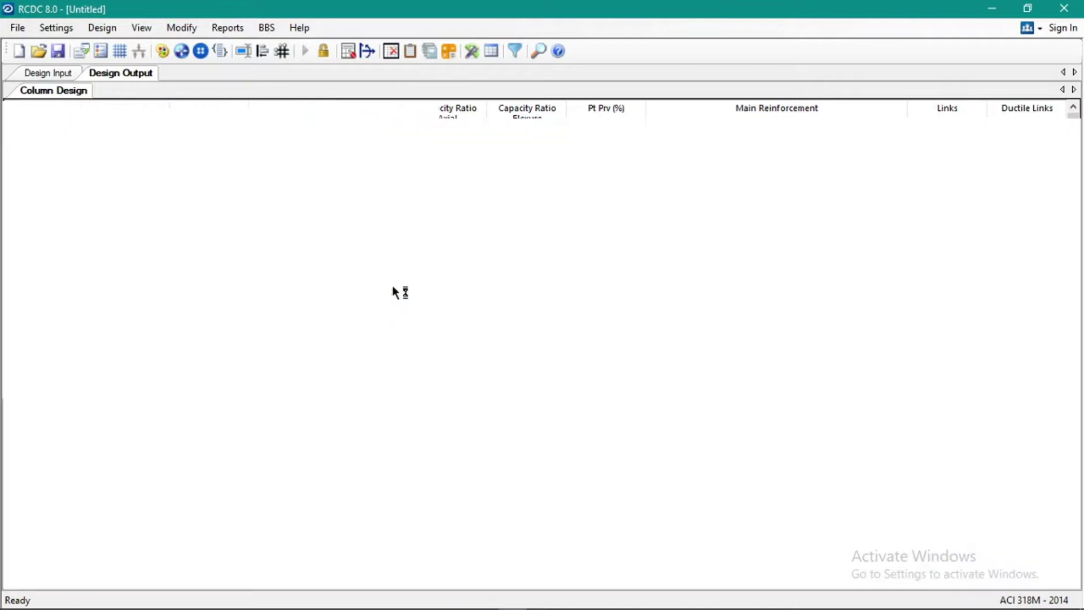
left_click_drag(57, 272, 237, 278)
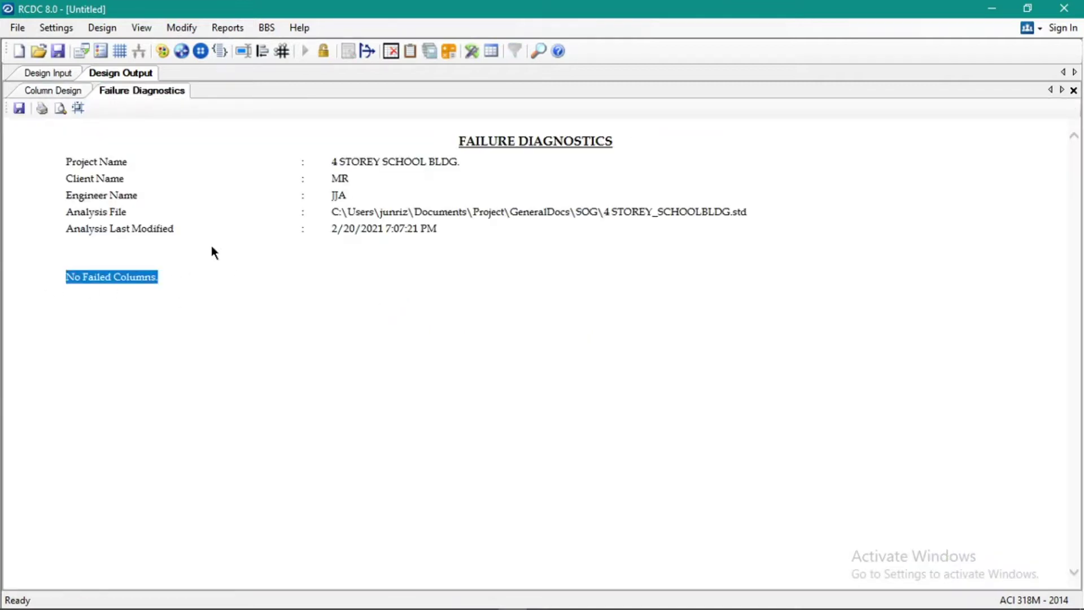
- Return to the column design results and examine column C1's level, size, material and designed-as entries
left_click(72, 95)
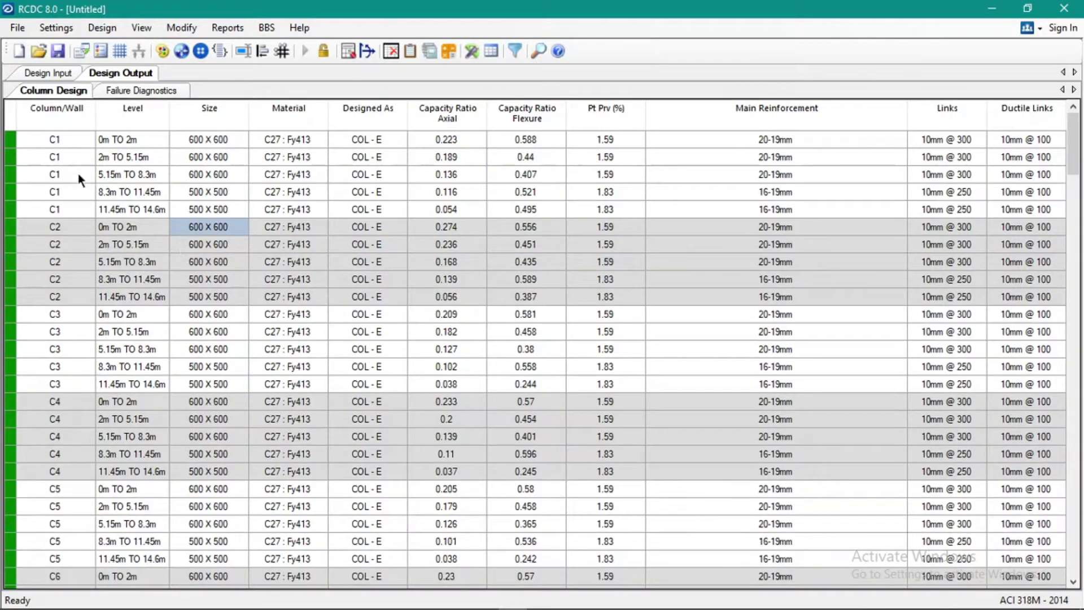
left_click(79, 145)
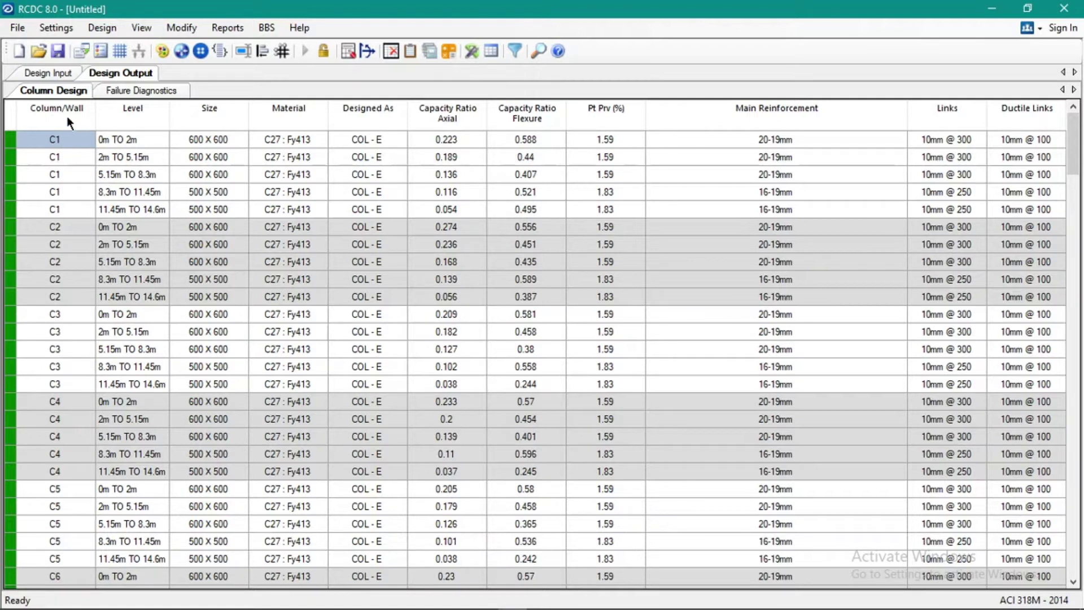
left_click(76, 158)
left_click(134, 160)
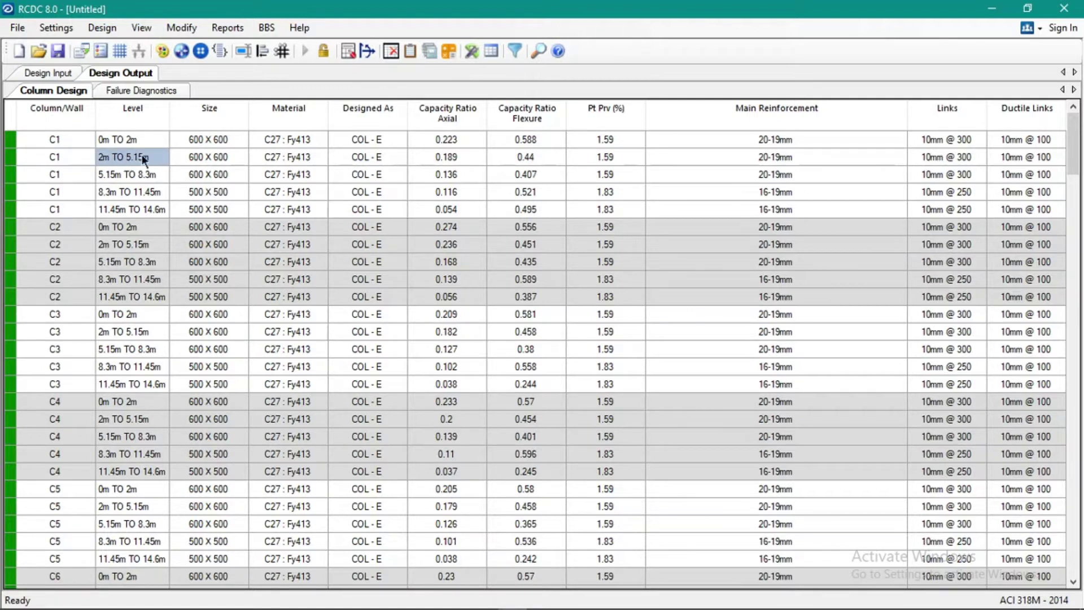
left_click(220, 140)
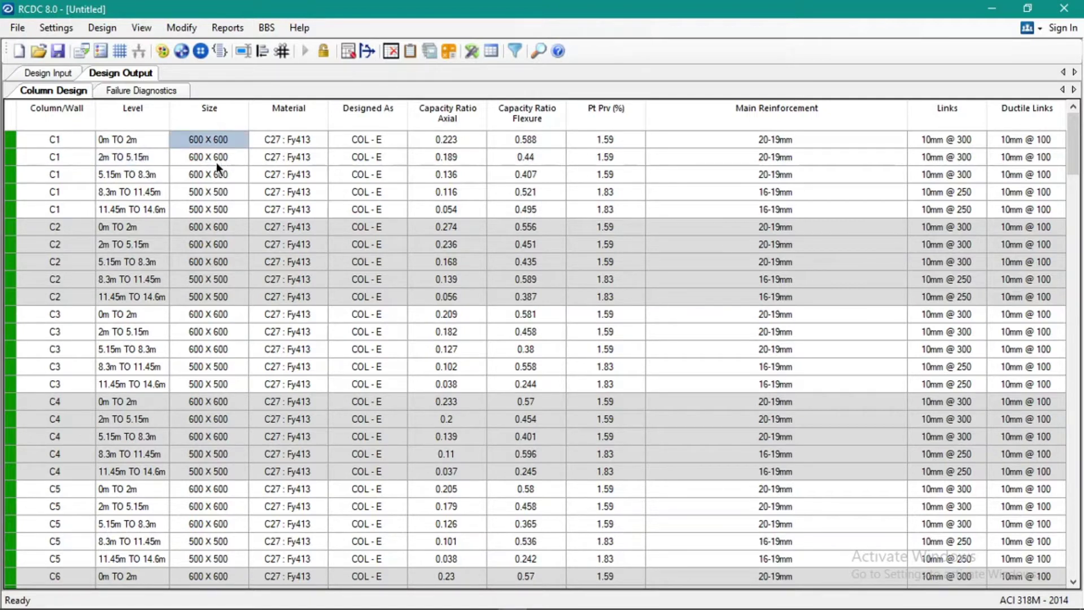
left_click(306, 138)
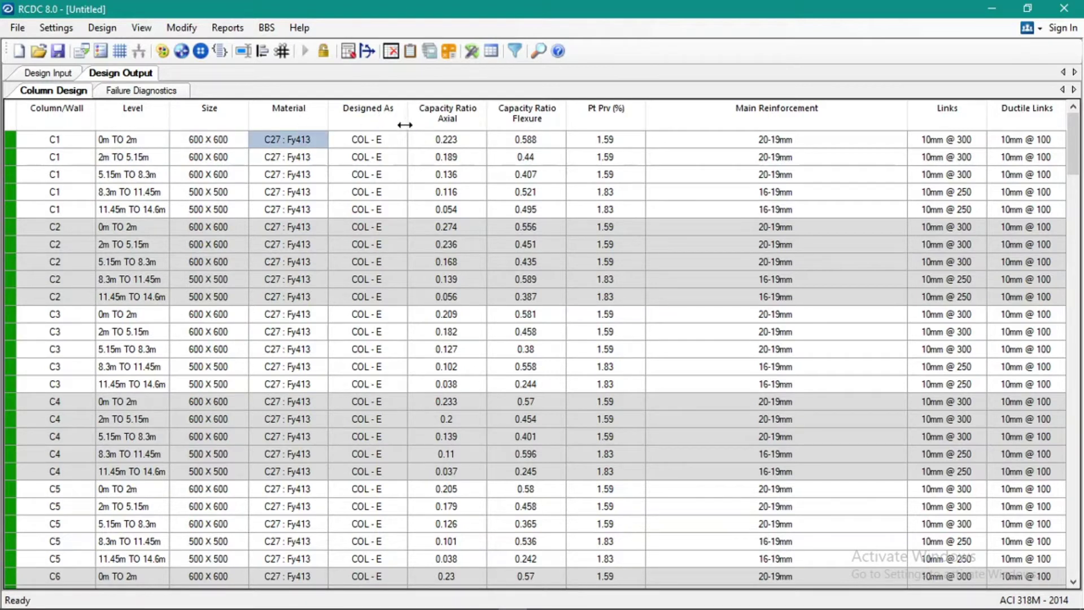
left_click(366, 139)
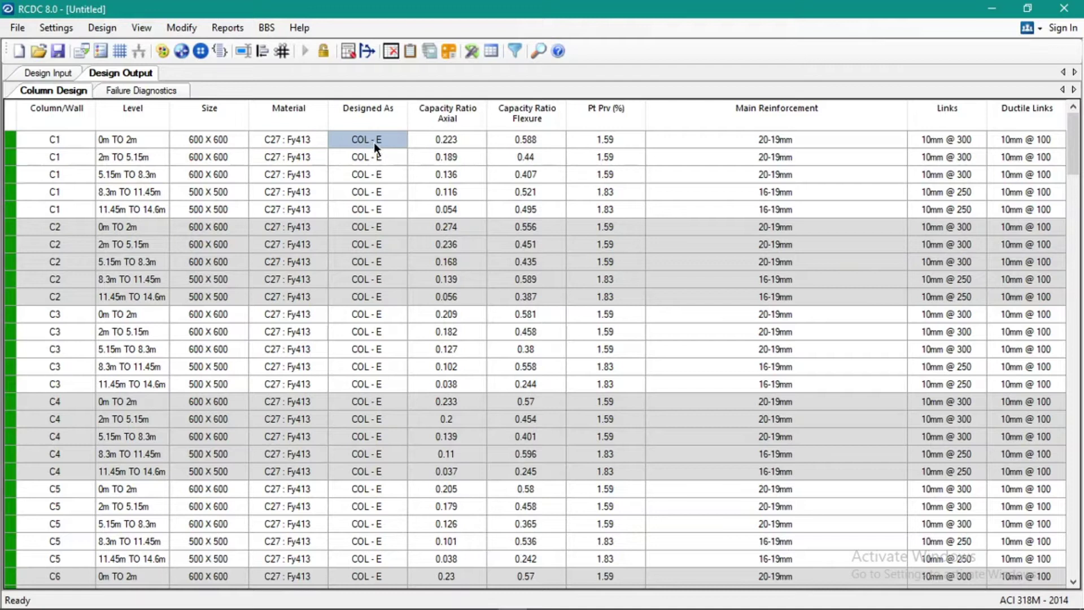
left_click(378, 157)
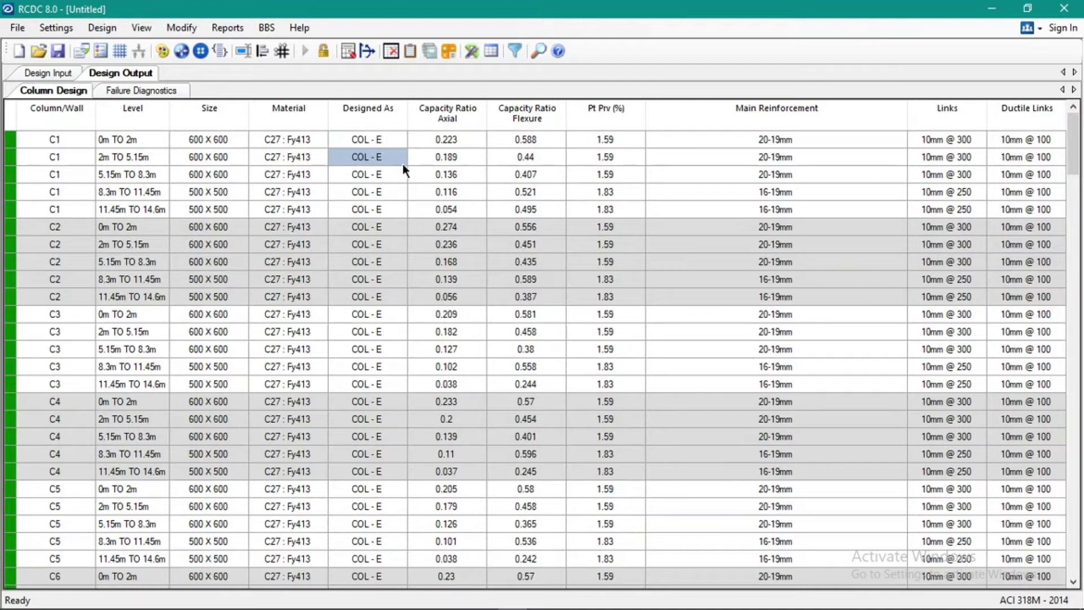
left_click(382, 141)
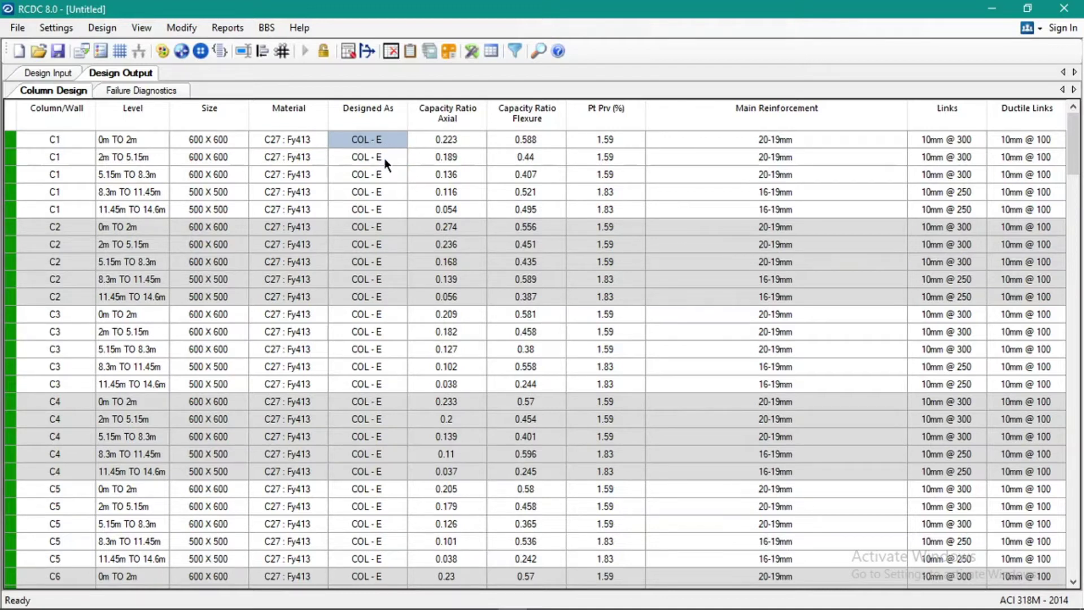
left_click(377, 154)
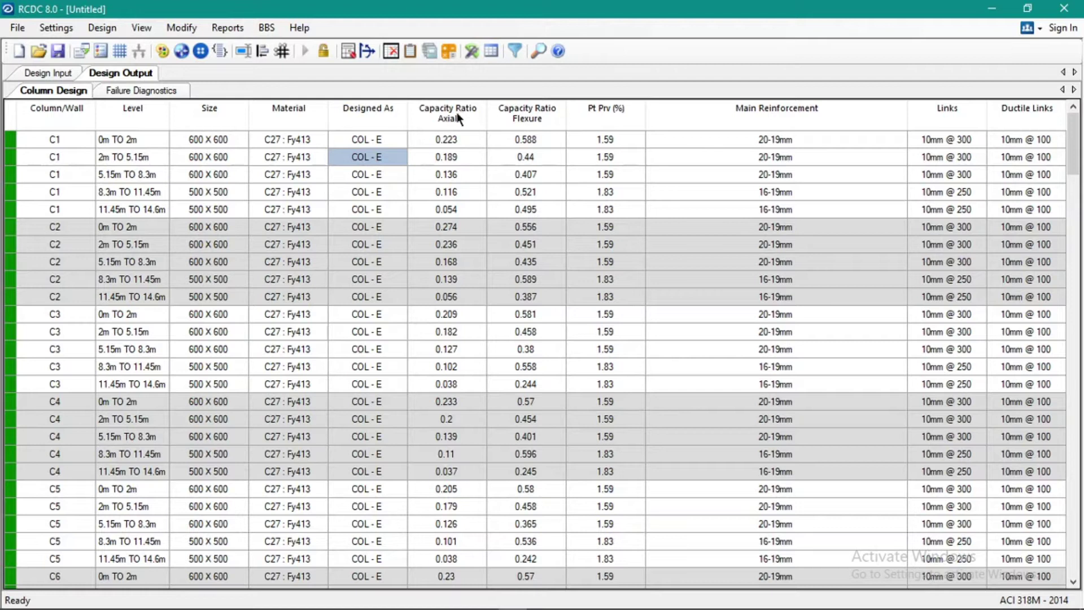
- Review the axial and flexure capacity ratios of the columns, starting with C1
left_click(455, 137)
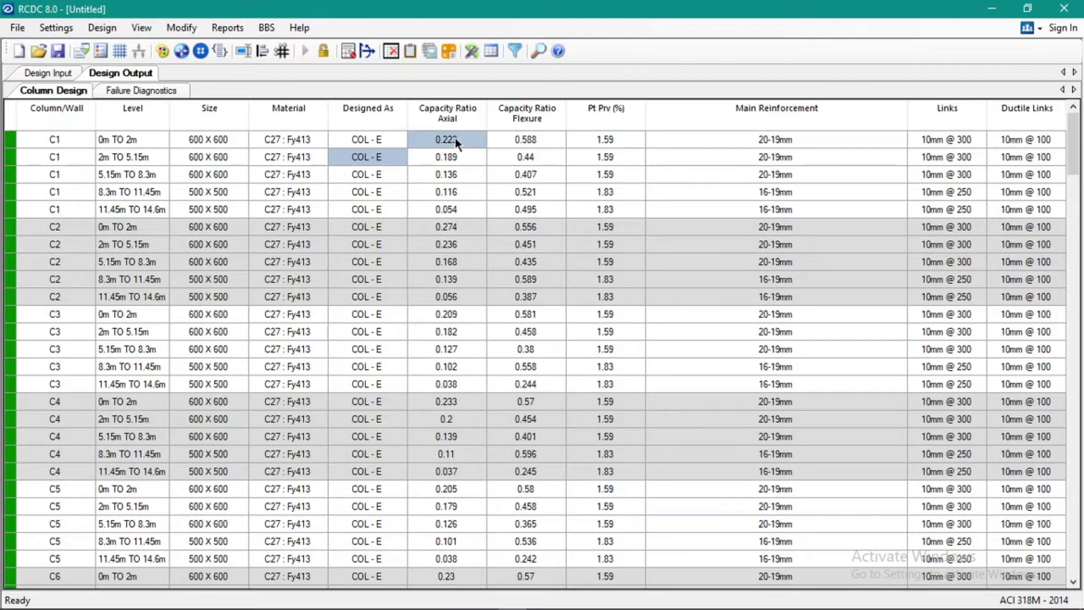
left_click(538, 141)
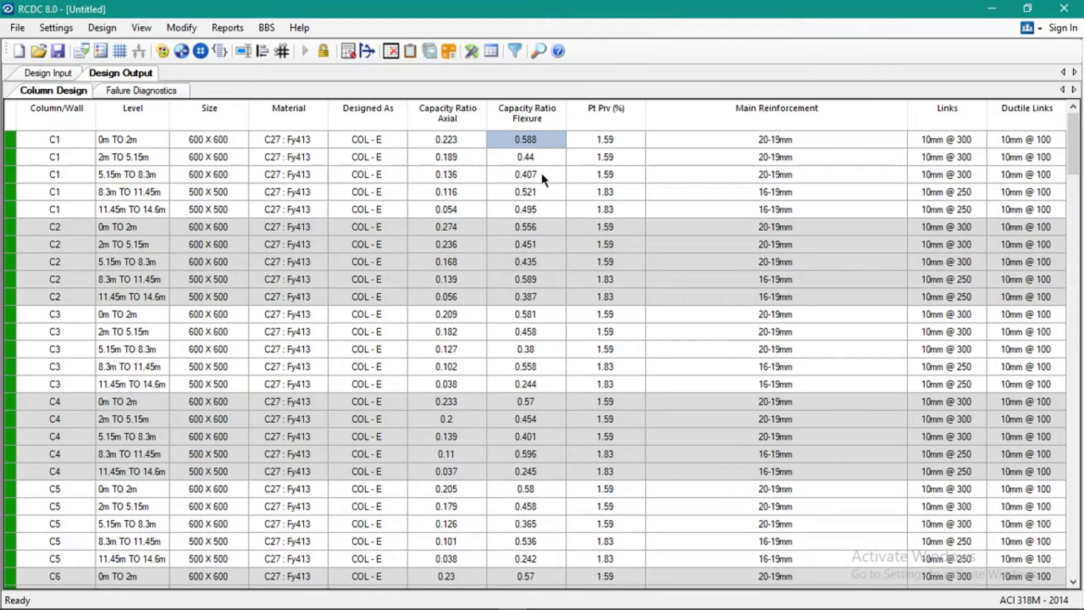
scroll(540, 238, "down", 2)
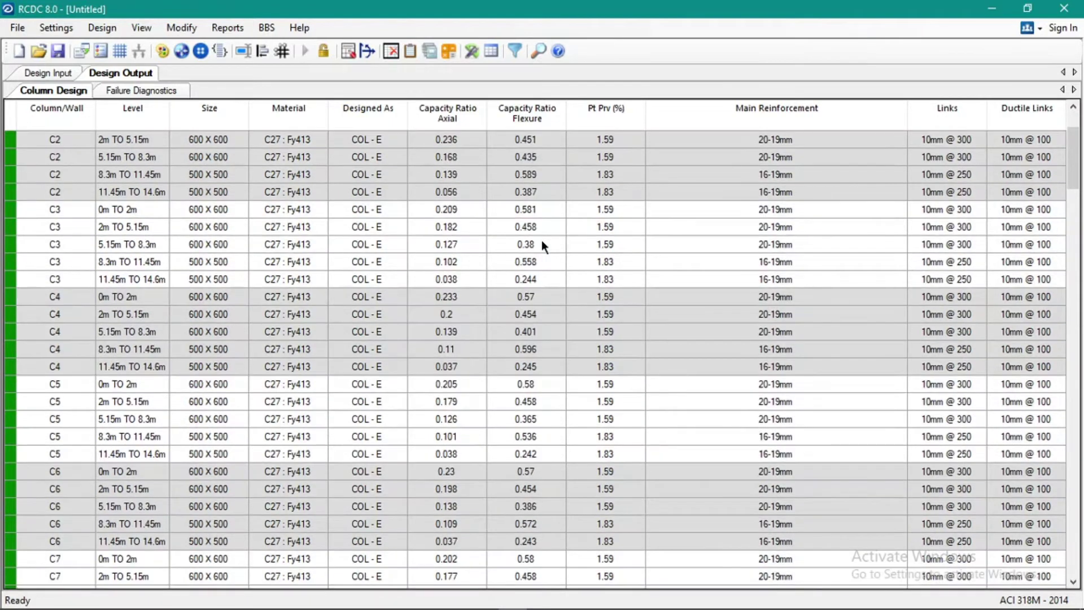
scroll(540, 239, "up", 2)
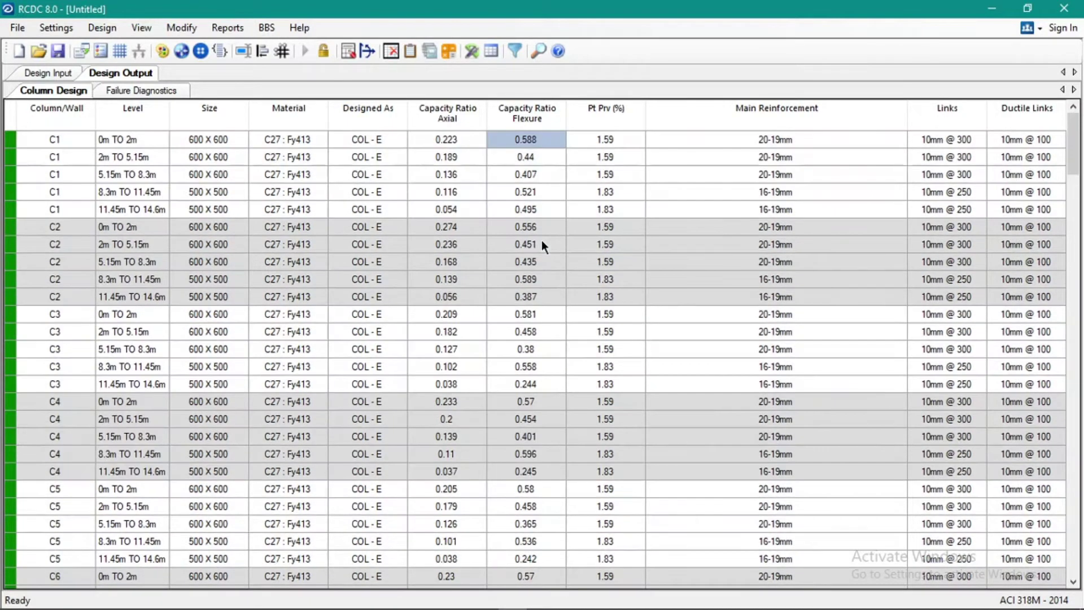
left_click(534, 191)
- Examine column C1's steel percentage, main reinforcement, links and ductile links across its lower levels
left_click(593, 146)
left_click(703, 151)
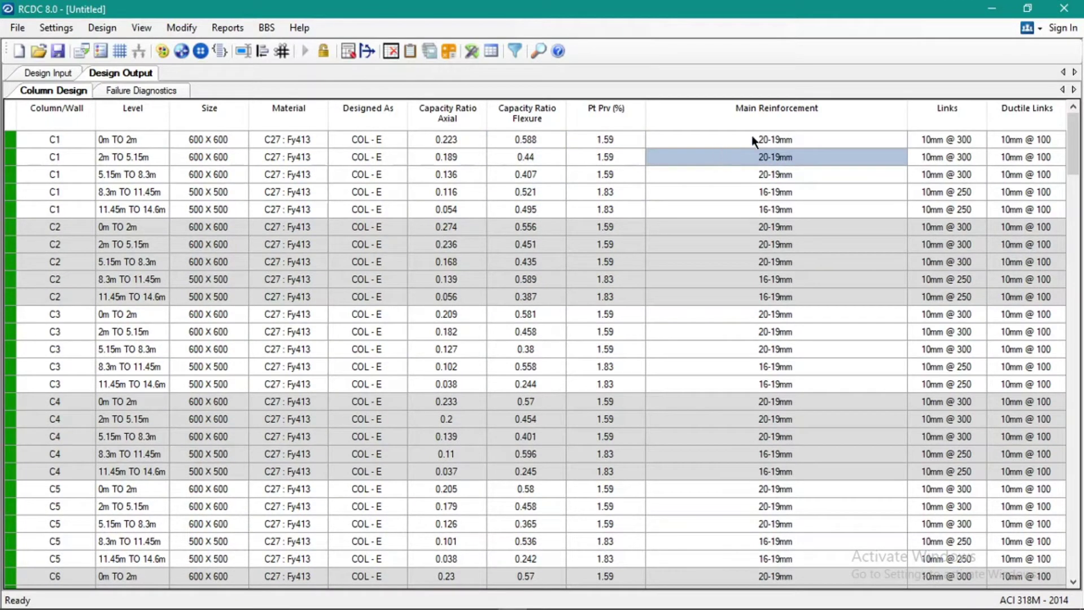
left_click(768, 138)
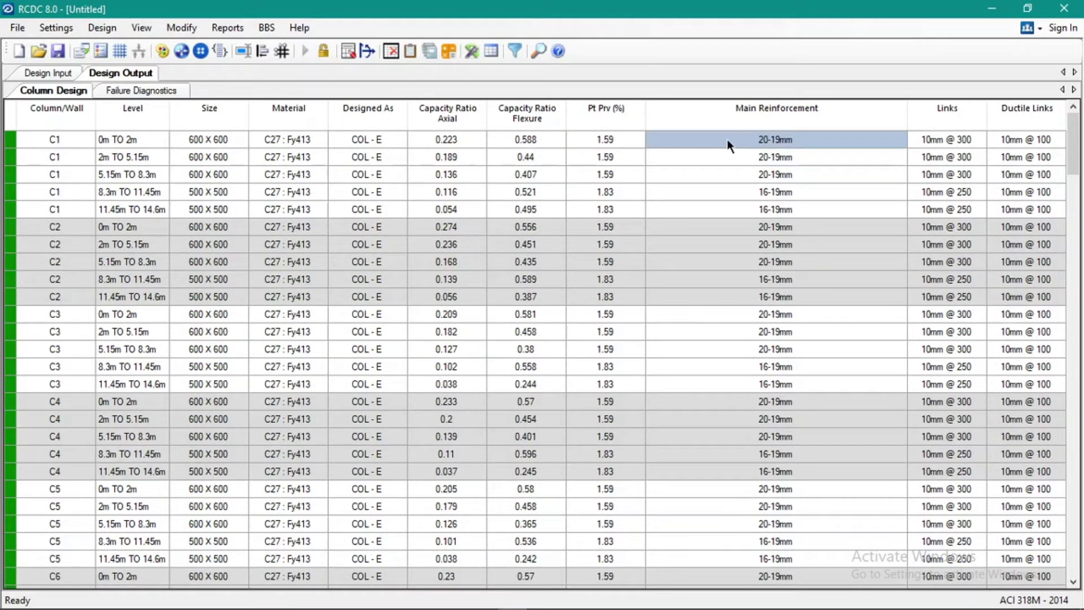
left_click_drag(727, 141, 738, 172)
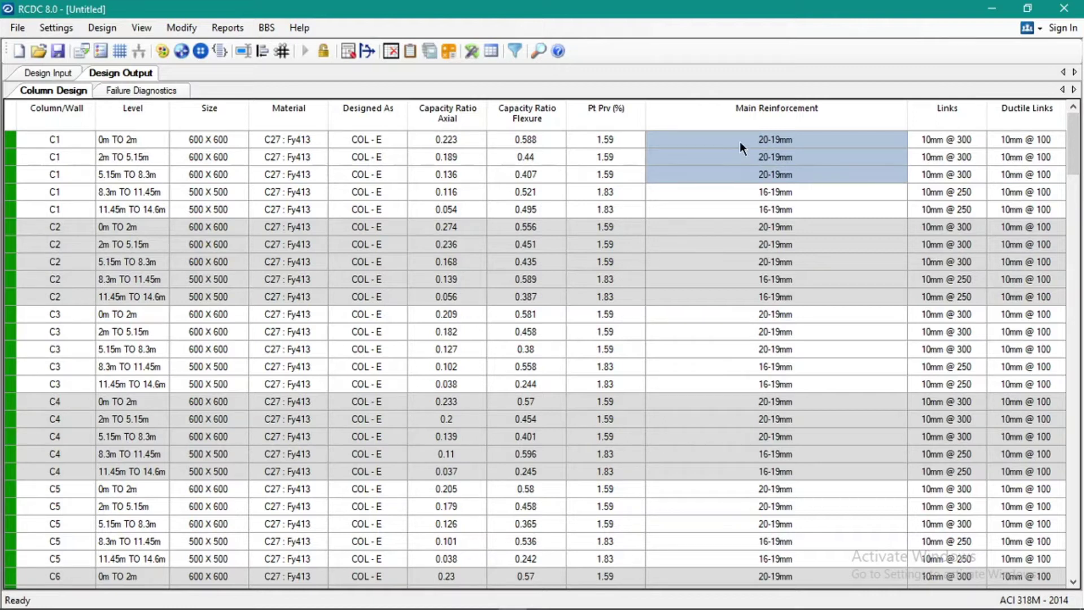
left_click_drag(746, 138, 784, 172)
left_click(754, 137)
left_click(1014, 141)
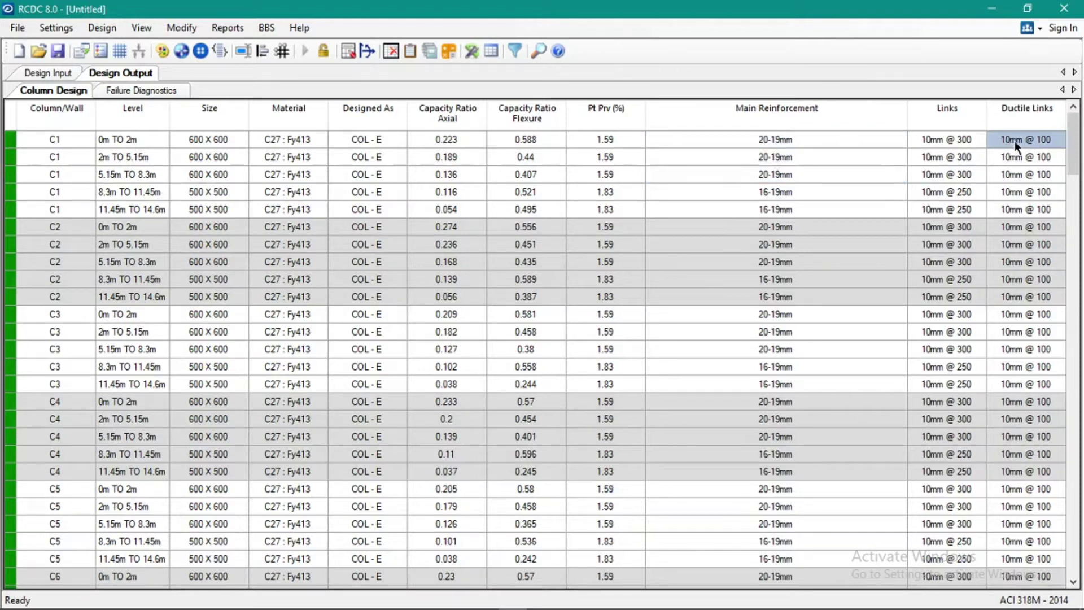
left_click_drag(1021, 142, 1019, 172)
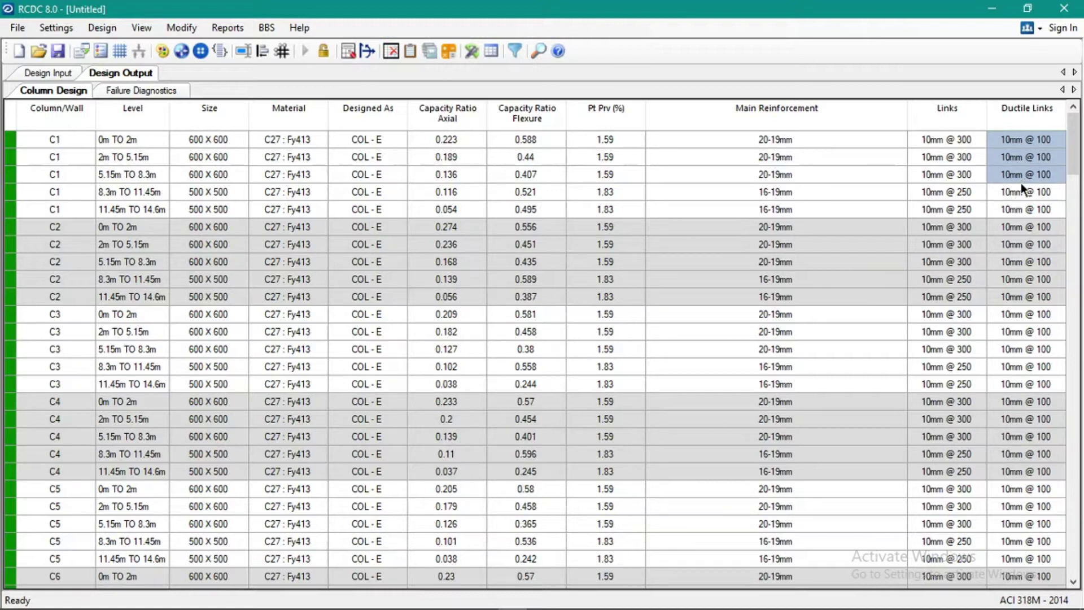
left_click_drag(944, 146, 952, 177)
left_click_drag(818, 182, 72, 154)
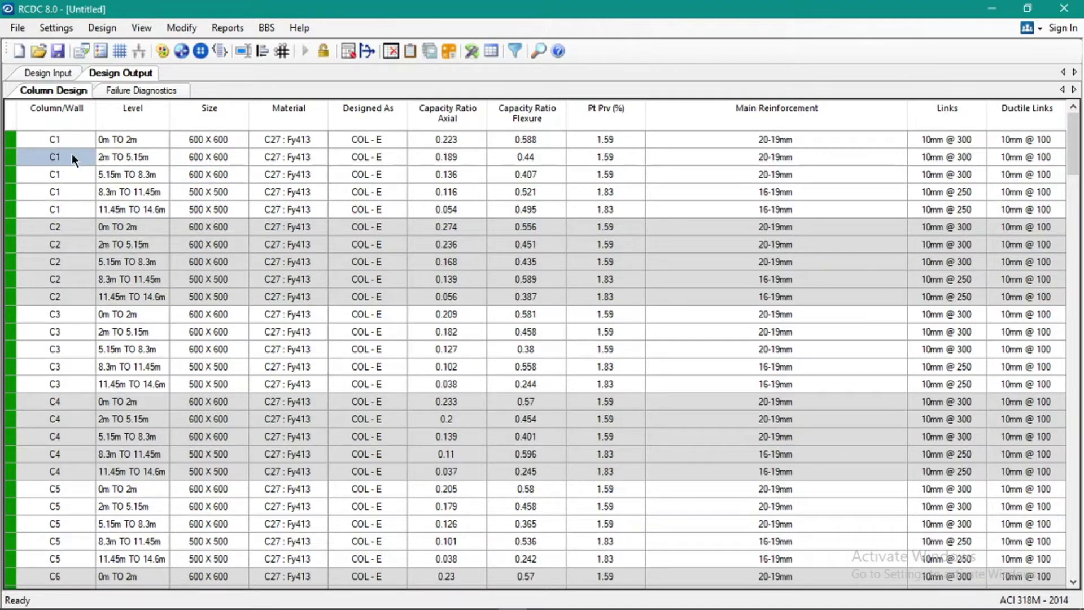
- Generate the Type 1 (Ductile) text schedule for the designed columns
left_click(227, 27)
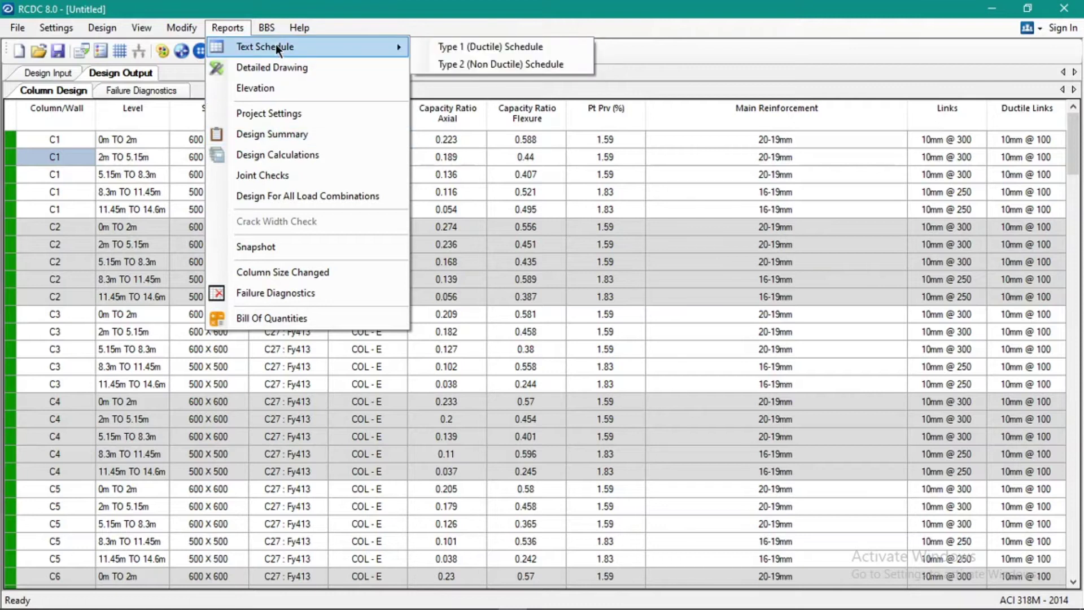
left_click(473, 48)
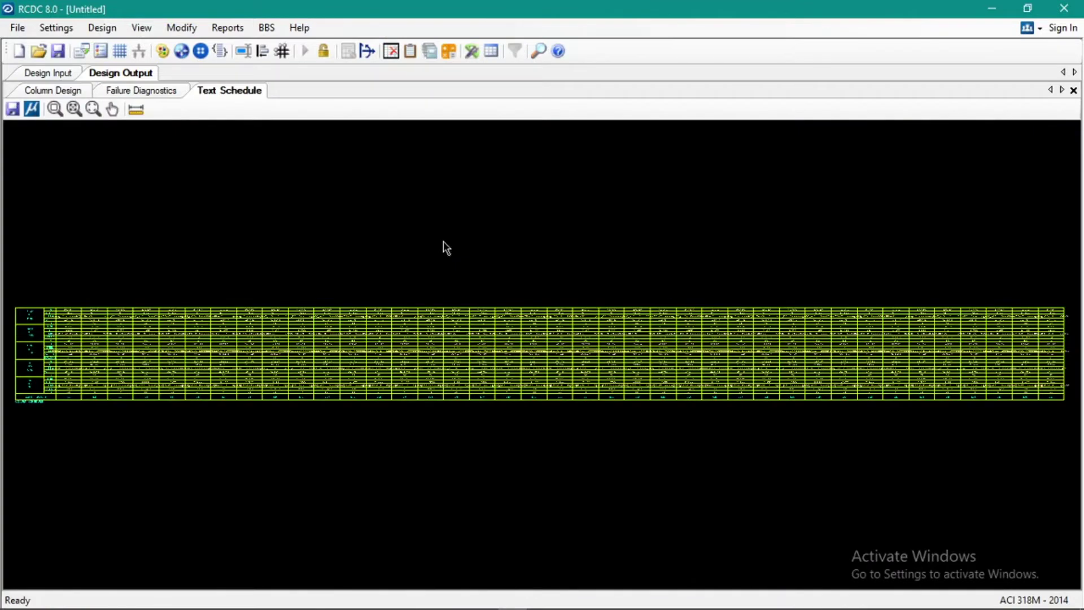
- Examine the column schedule's size, steel, links, material and SCR zone rows for each level from C1 onward
scroll(450, 297, "down", 2)
scroll(341, 357, "up", 5)
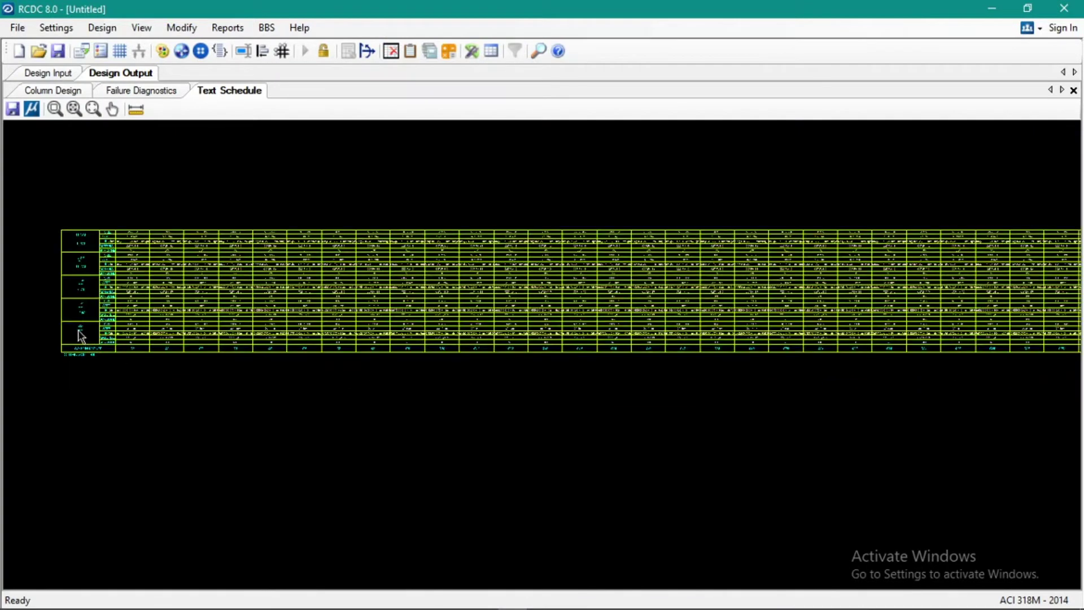
scroll(80, 336, "up", 5)
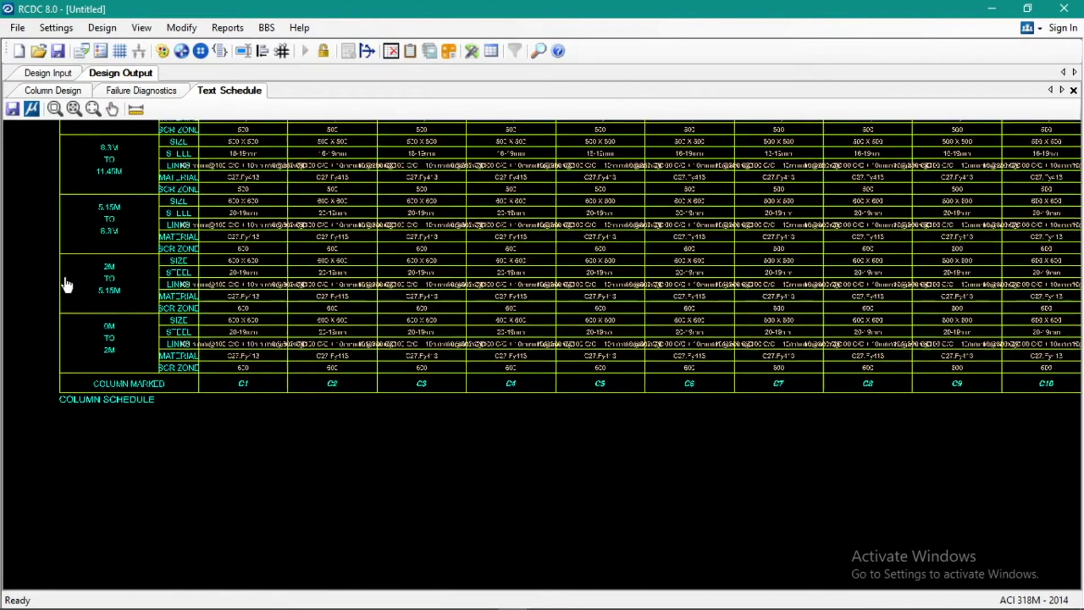
scroll(66, 283, "up", 6)
scroll(222, 481, "down", 3)
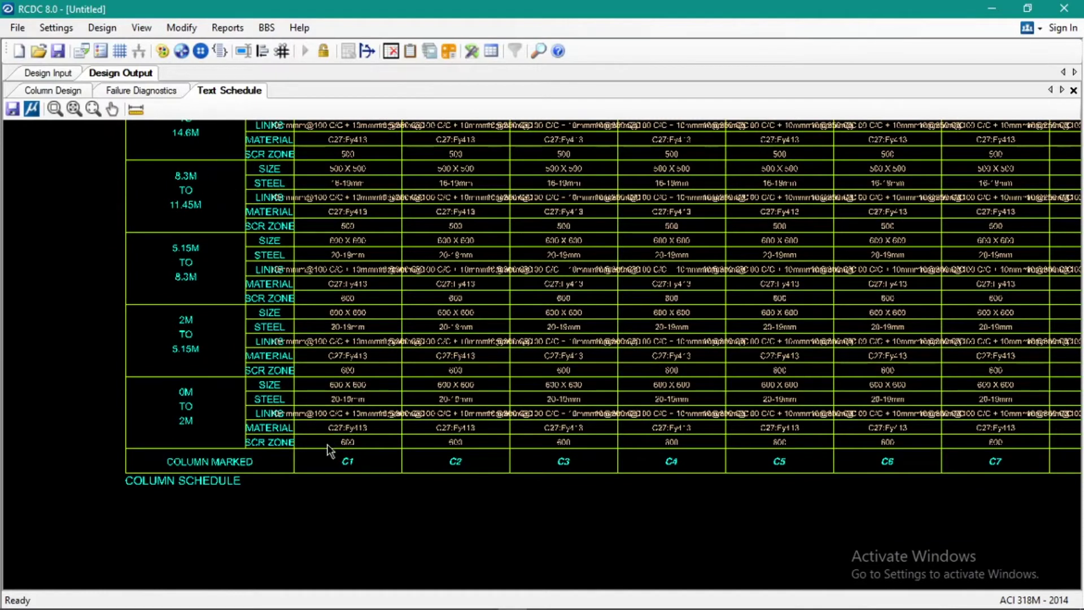
scroll(330, 446, "up", 3)
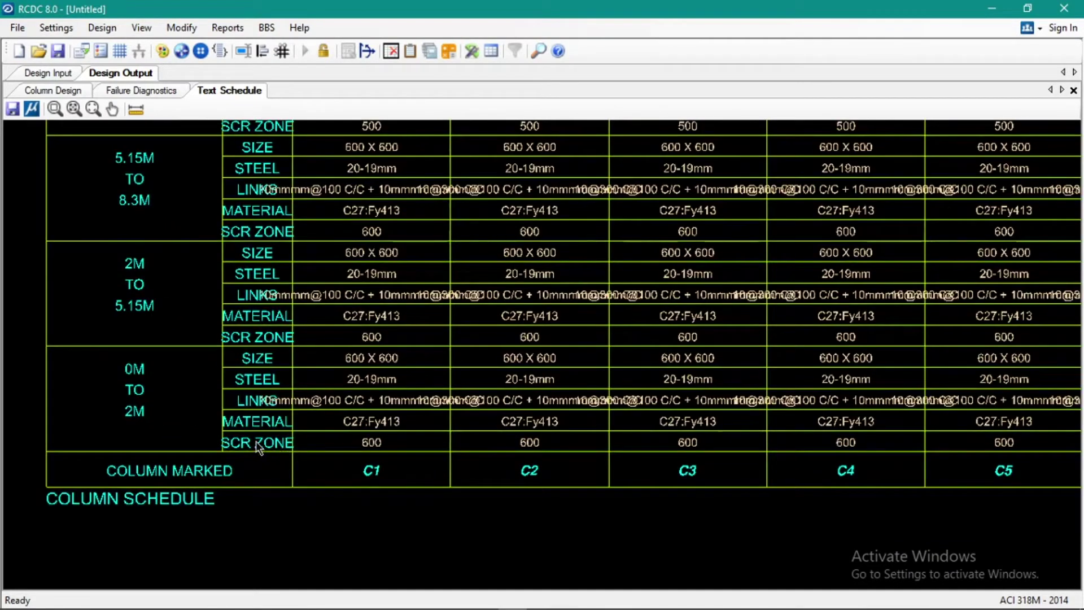
scroll(290, 477, "up", 2)
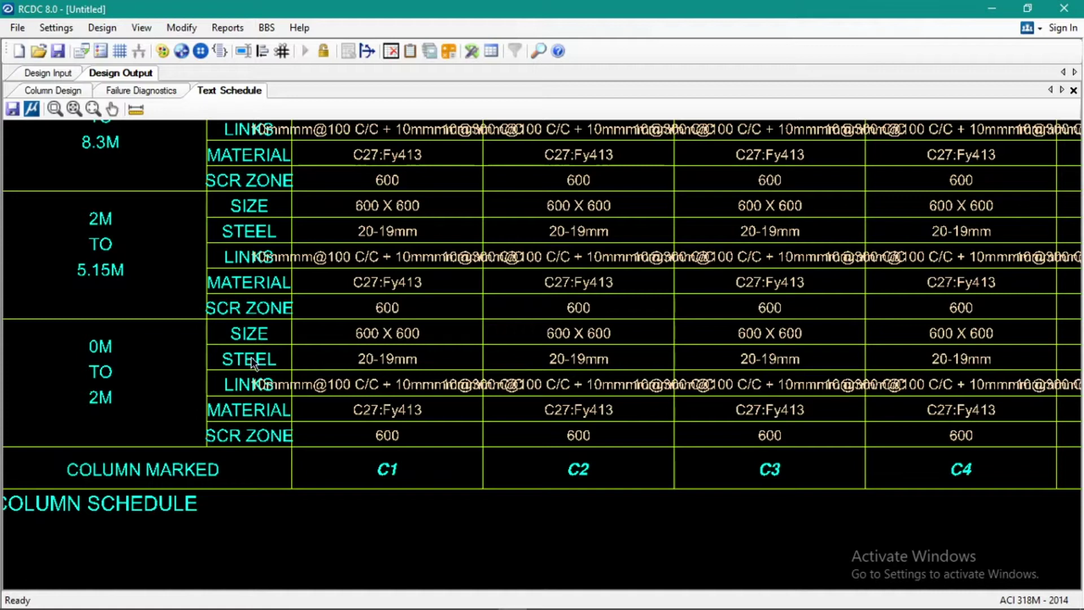
scroll(365, 448, "down", 6)
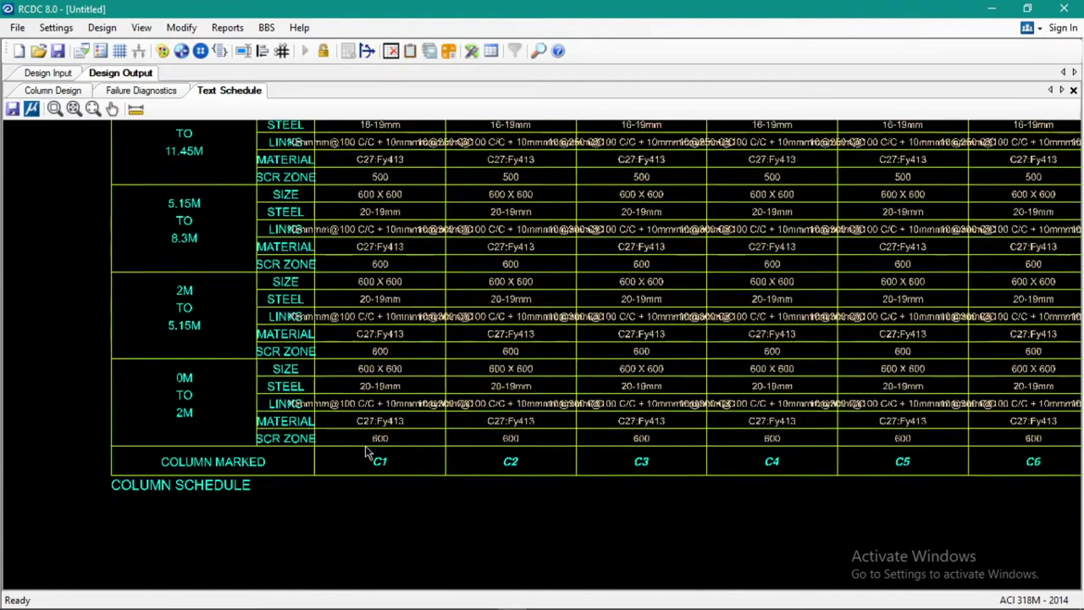
scroll(375, 168, "down", 5)
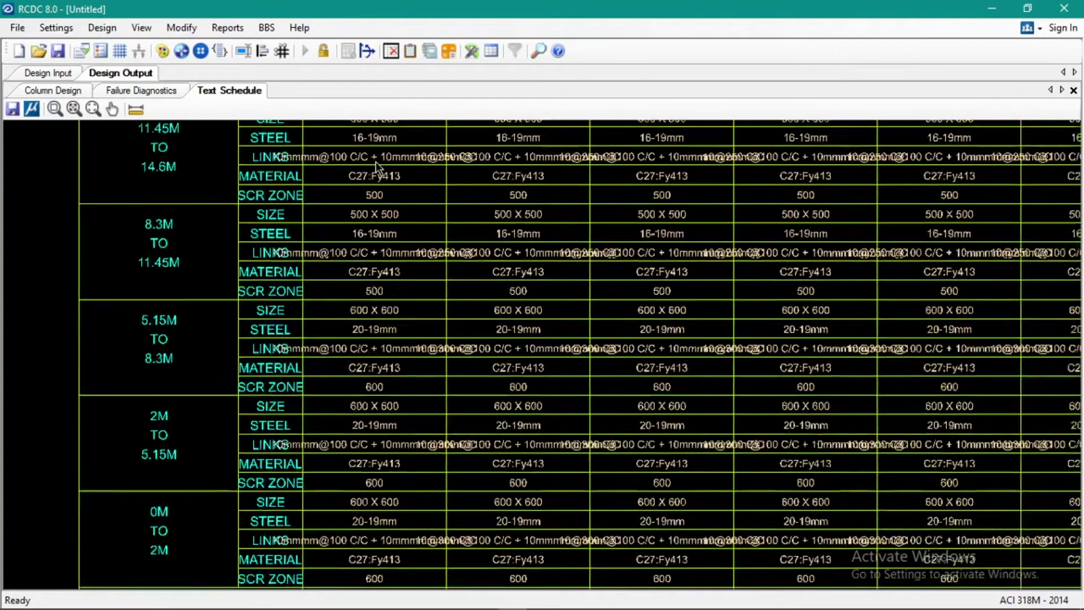
scroll(339, 336, "up", 5)
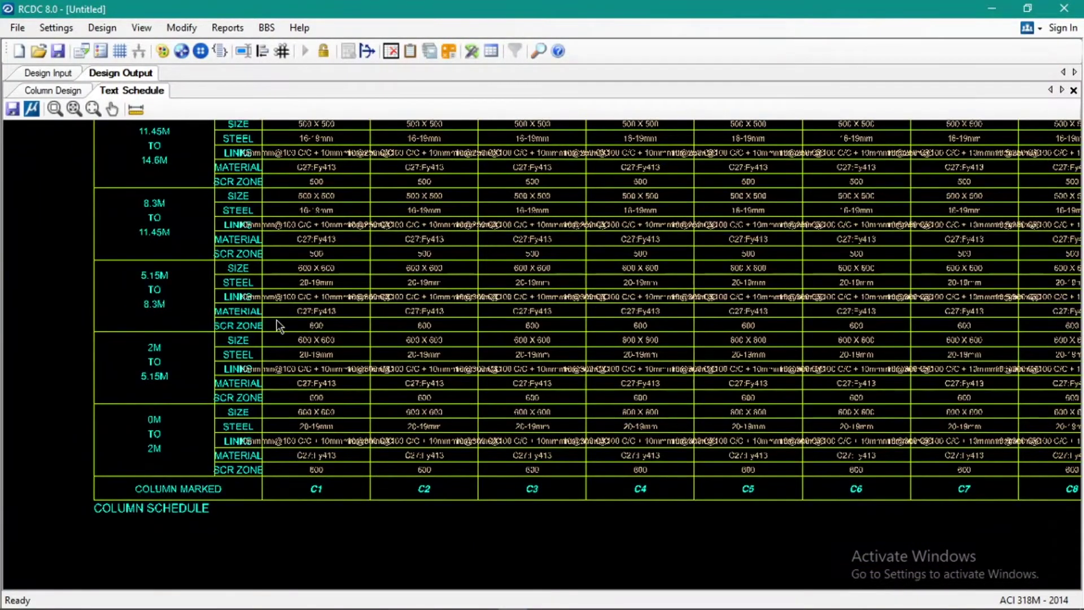
- Compare the column schedule's rows for the upper levels with those of the lower levels down to 0M
scroll(244, 316, "down", 2)
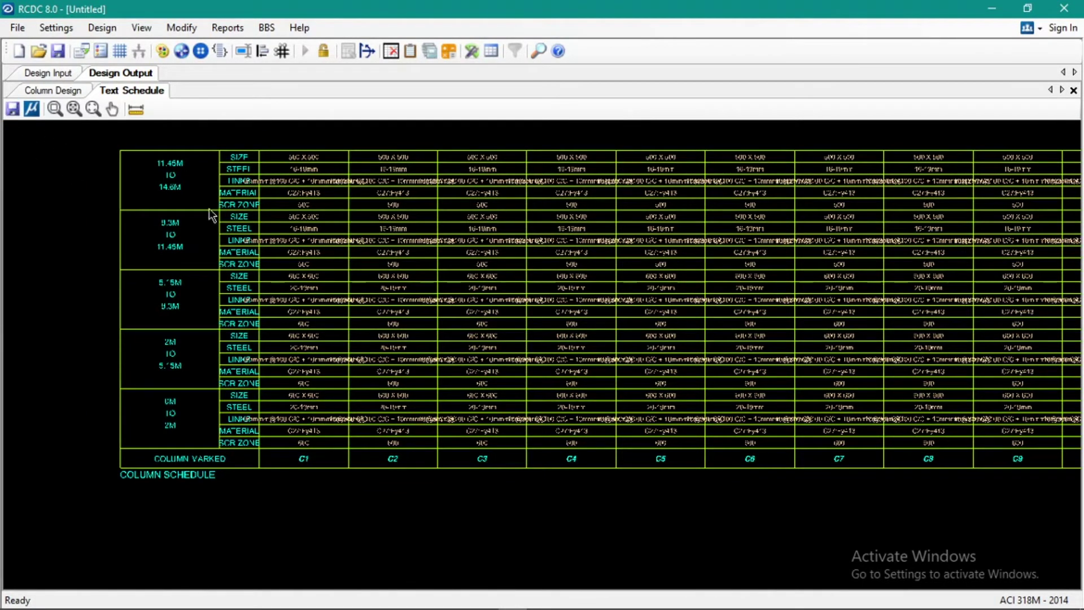
scroll(323, 223, "down", 1)
scroll(261, 226, "up", 3)
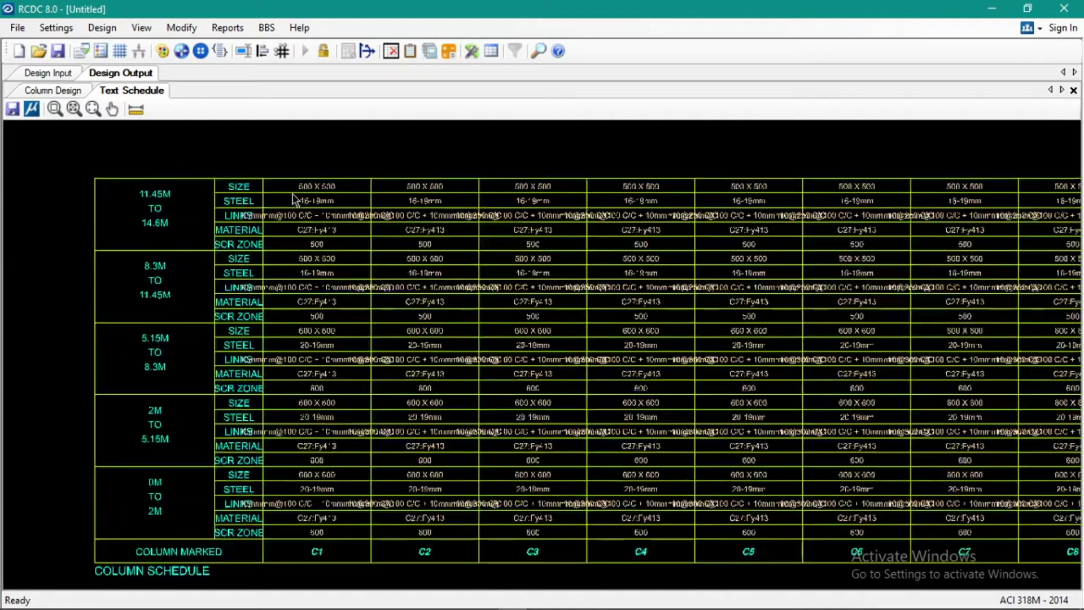
scroll(263, 225, "up", 2)
scroll(171, 225, "down", 3)
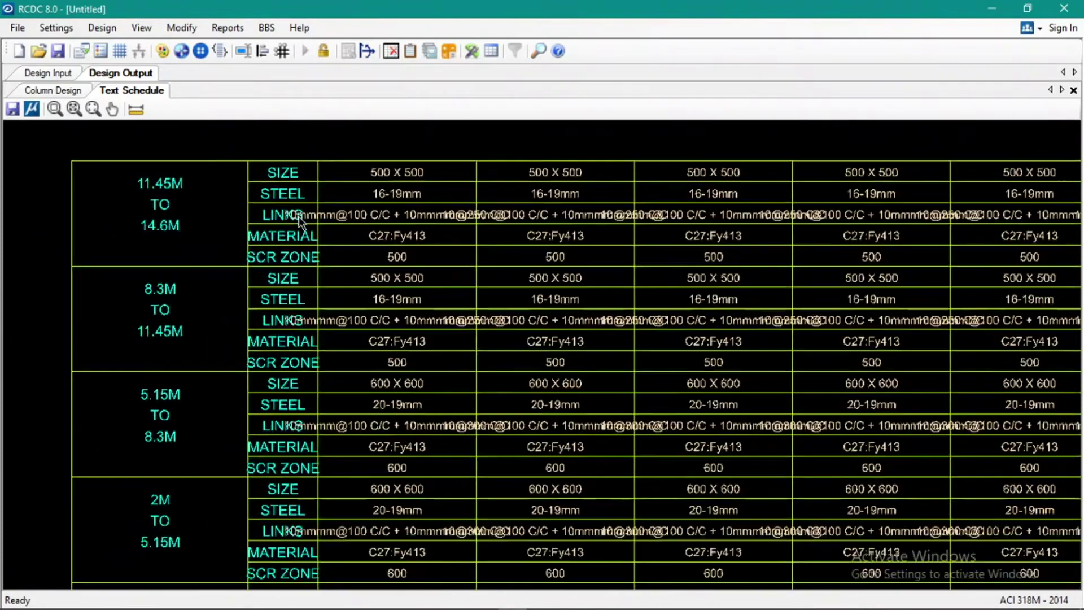
scroll(303, 226, "down", 1)
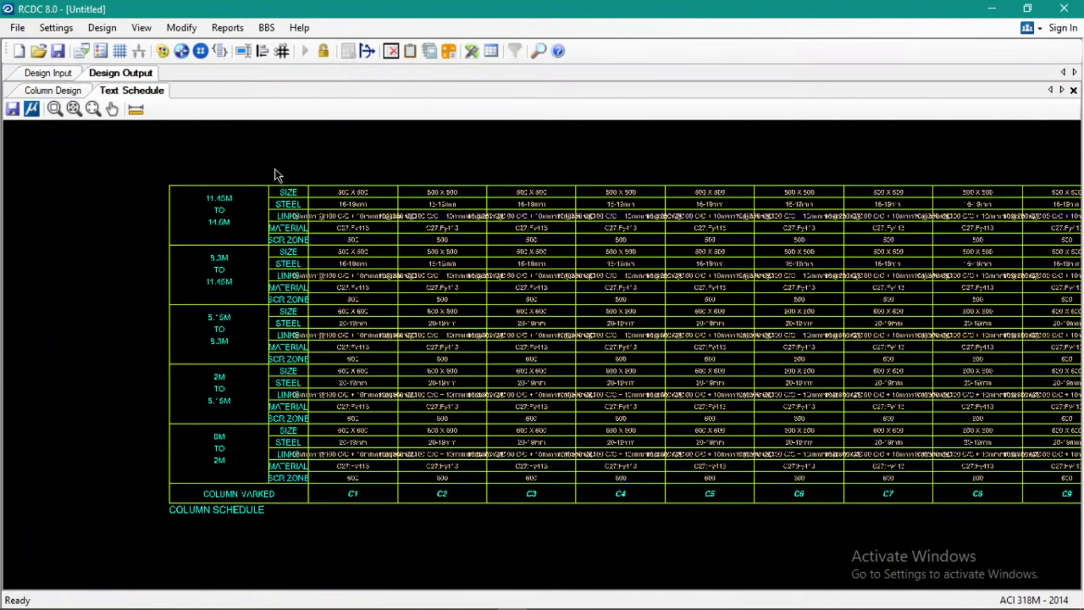
- Generate the detailed drawing of a single column for levels 0m to 14.6m
left_click(224, 29)
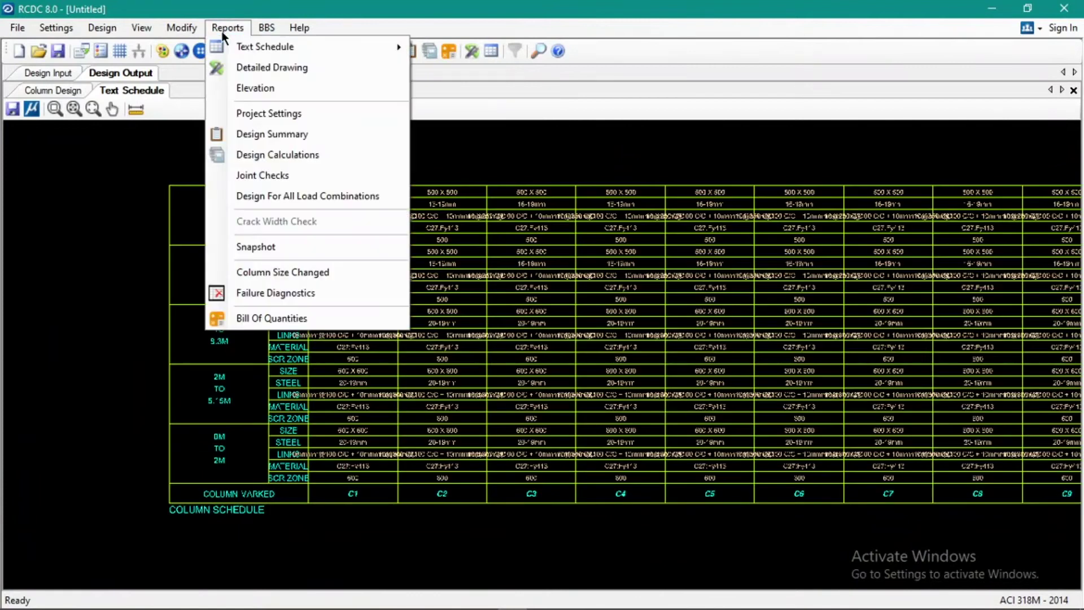
left_click(263, 67)
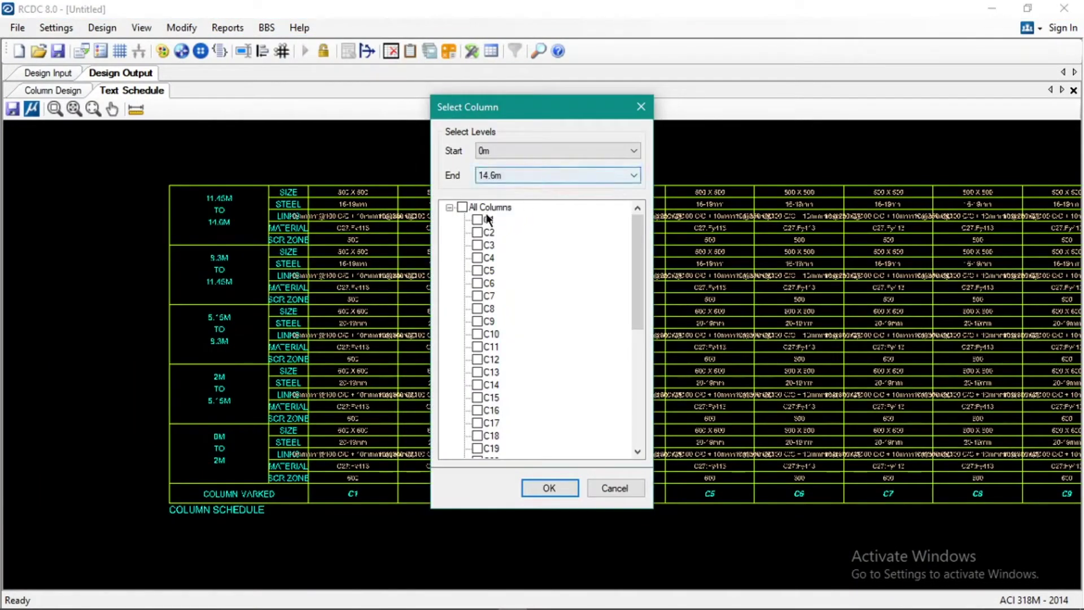
left_click(501, 150)
left_click(507, 154)
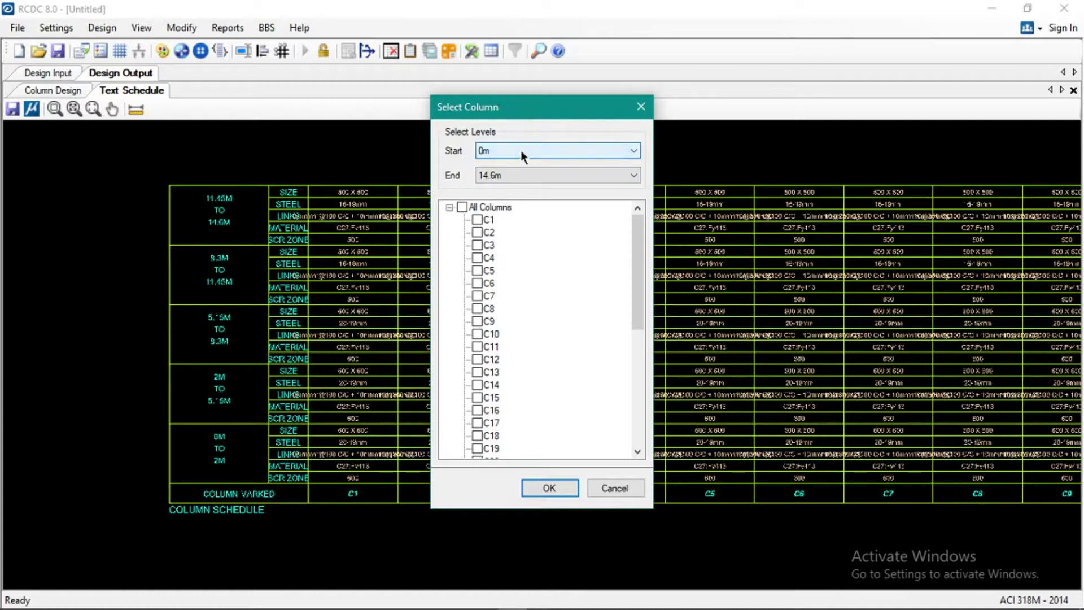
left_click(636, 152)
left_click(635, 150)
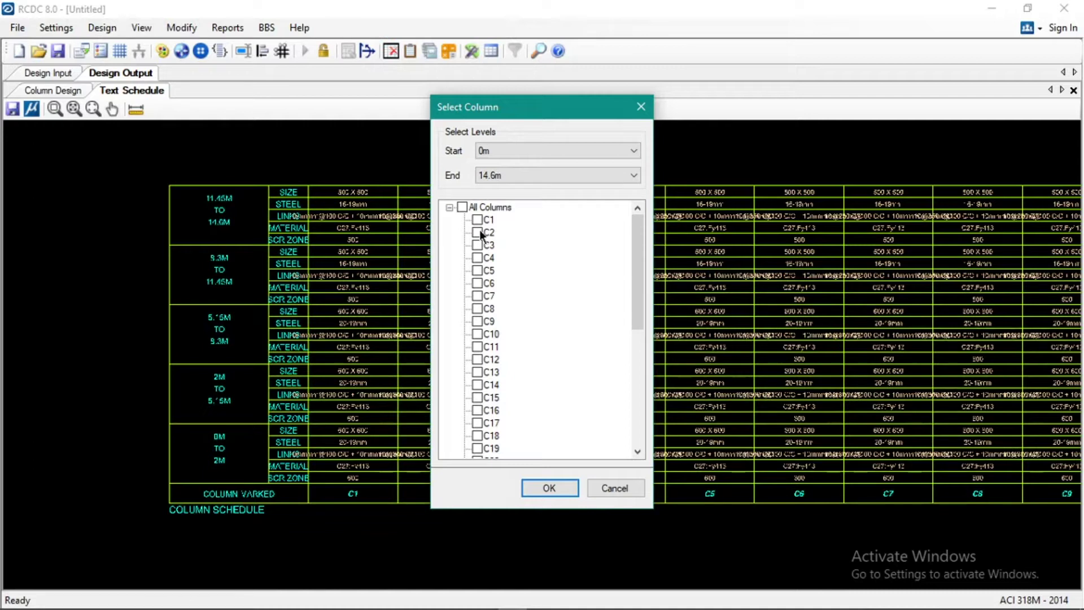
left_click(547, 488)
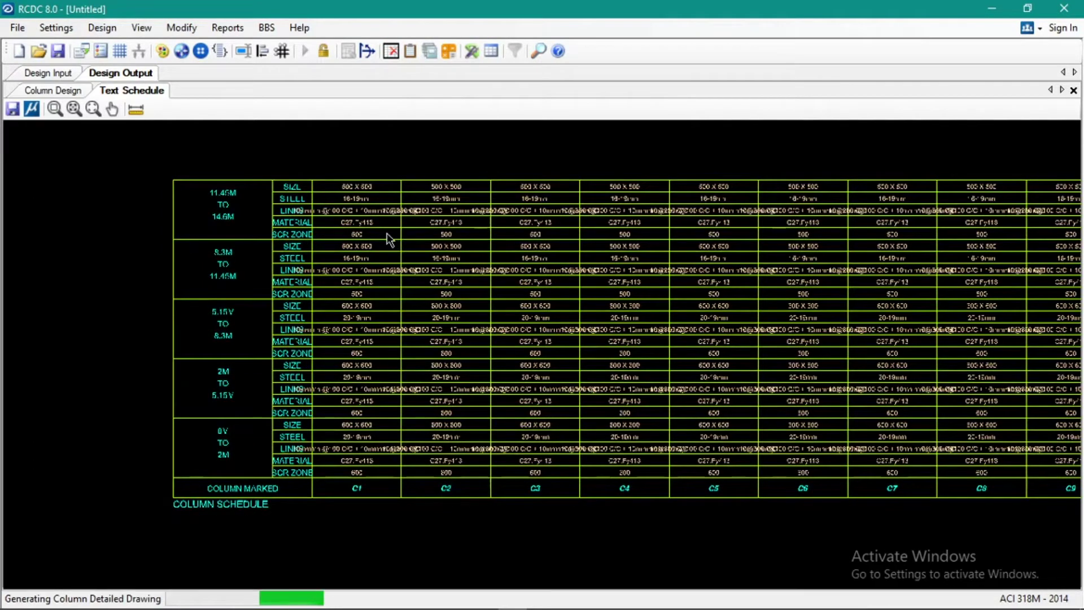
- Examine the detailed drawing's cross-section, bars and link zones at the 0M to 2M level
scroll(388, 240, "down", 1)
scroll(490, 408, "up", 5)
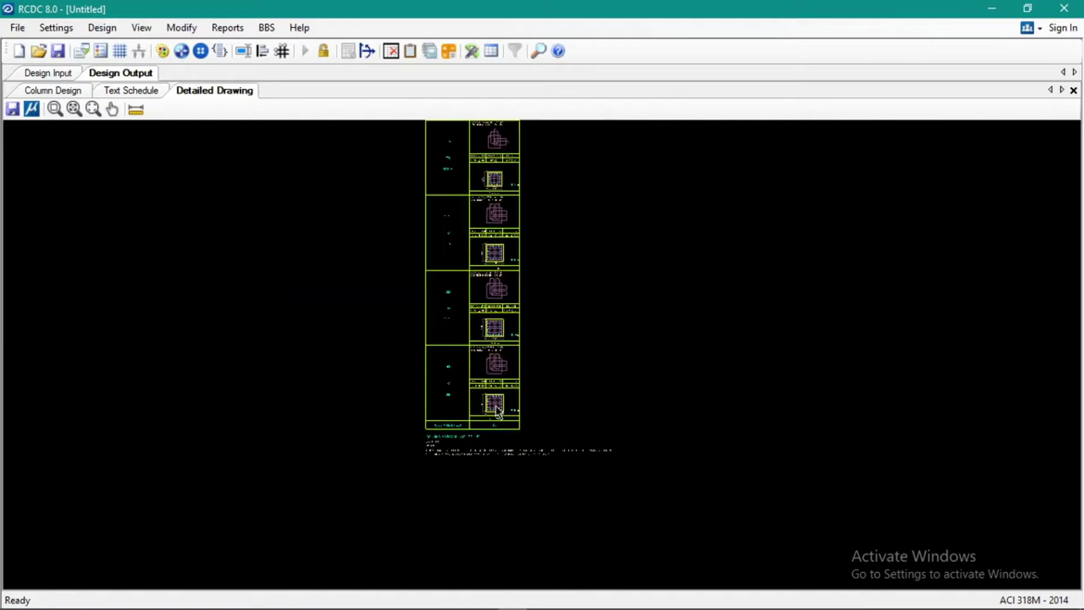
scroll(495, 278, "up", 3)
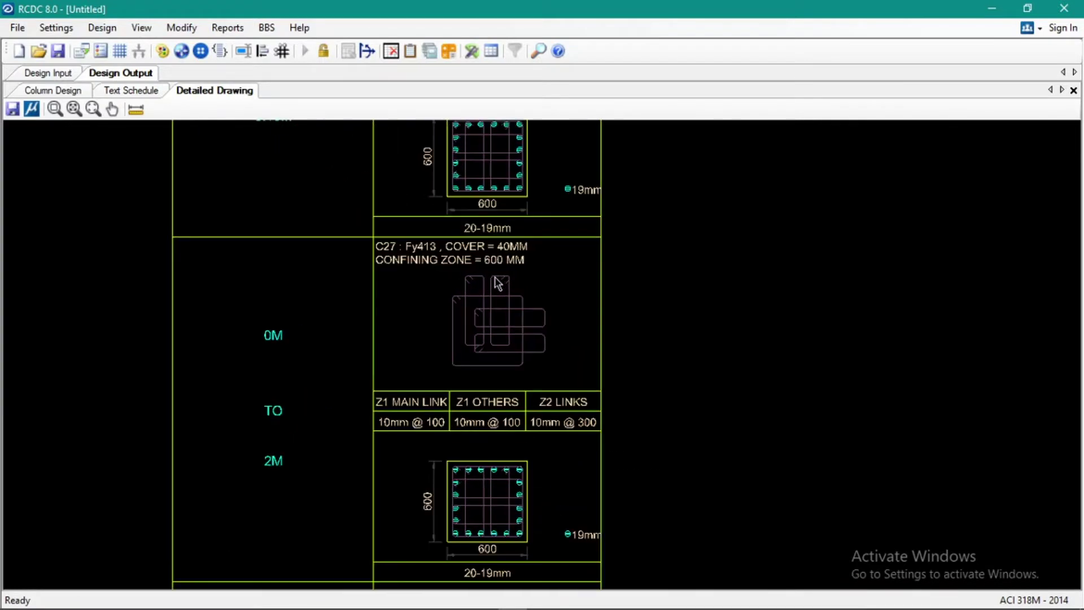
scroll(497, 284, "down", 5)
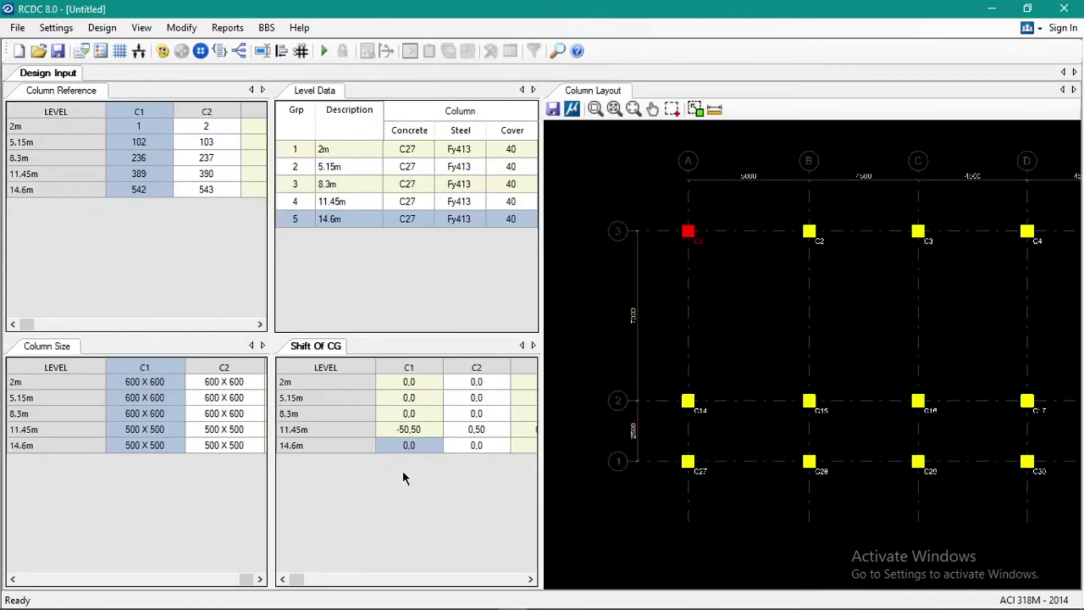
- Compare the Shift of CG entries of column C1 at the 11.45m and 14.6m levels
left_click(481, 445)
left_click(419, 430)
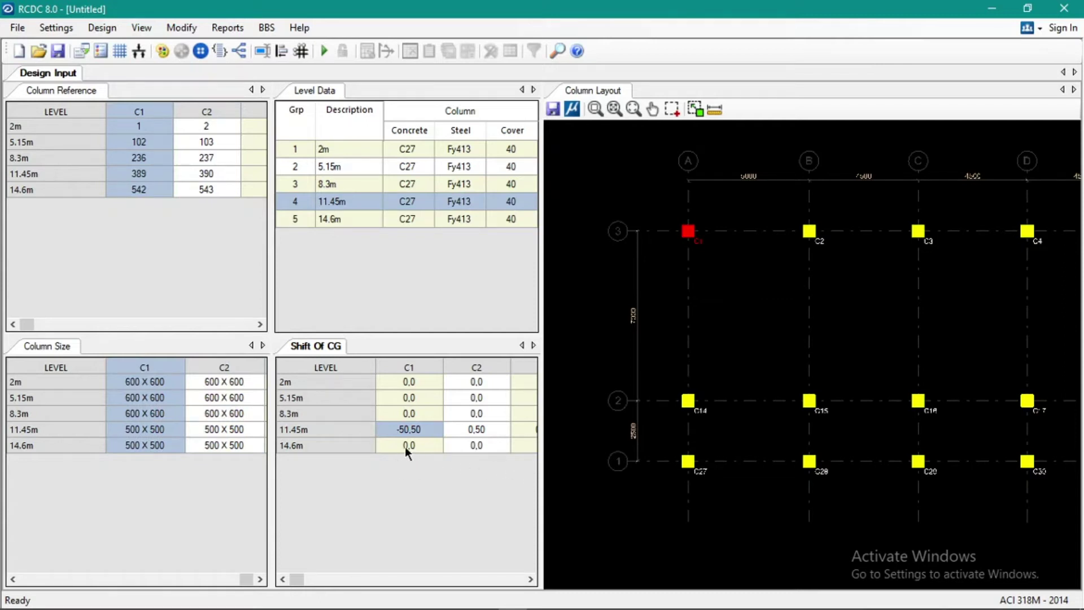
left_click(405, 446)
left_click(411, 430)
left_click(405, 445)
left_click(340, 451)
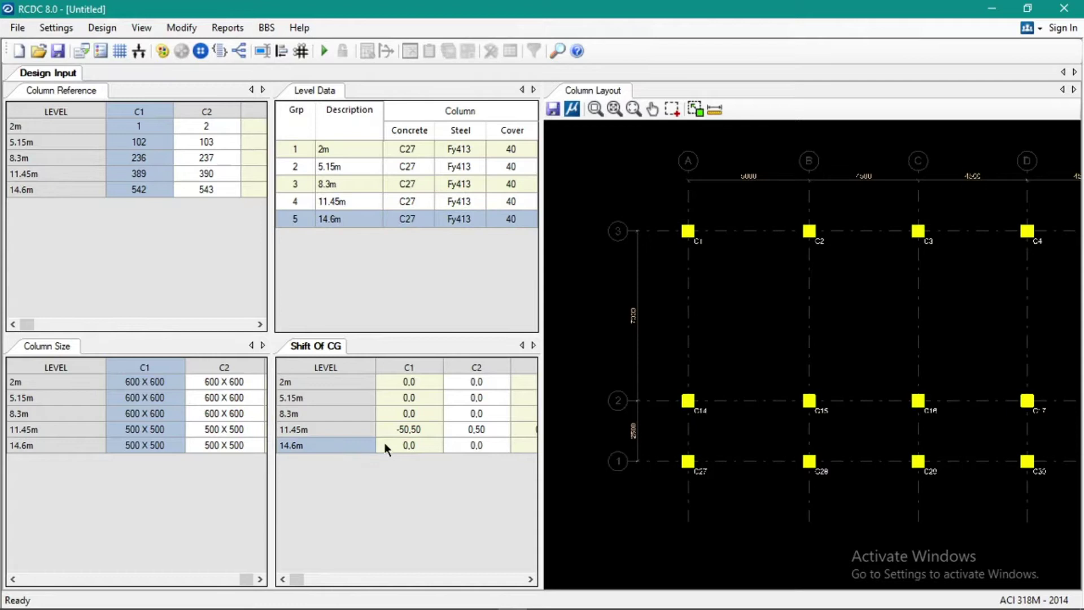
- Copy the Shift of CG values of columns C1 to C39 from the 11.45m level to the 14.6m level
left_click(416, 430)
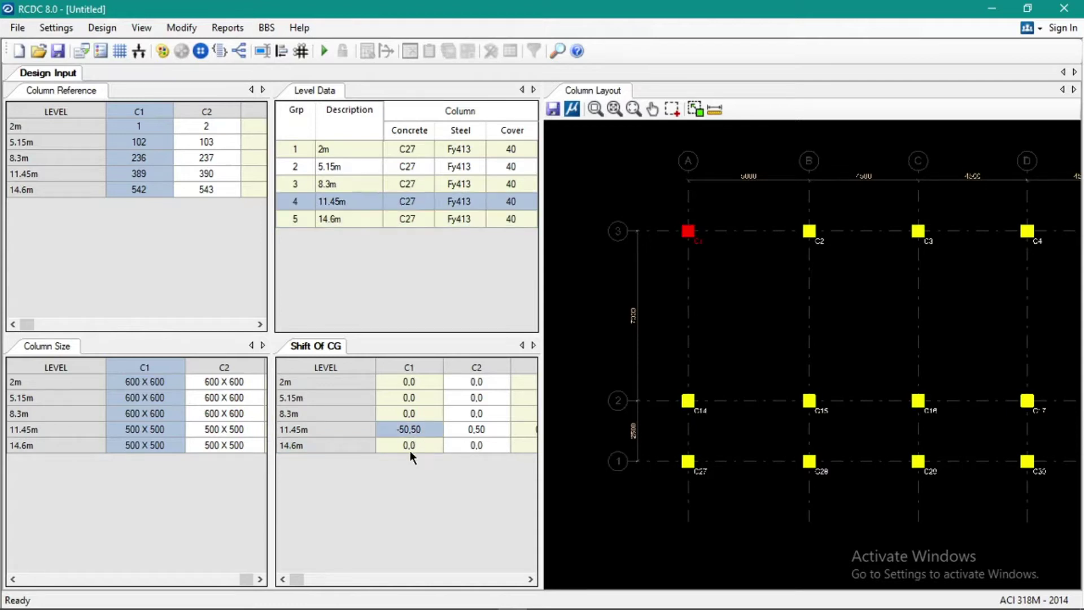
key("Right")
key("Right")
key("Right")
key("Right")
key("Right")
key("Right")
key("Right")
key("Right")
key("Right")
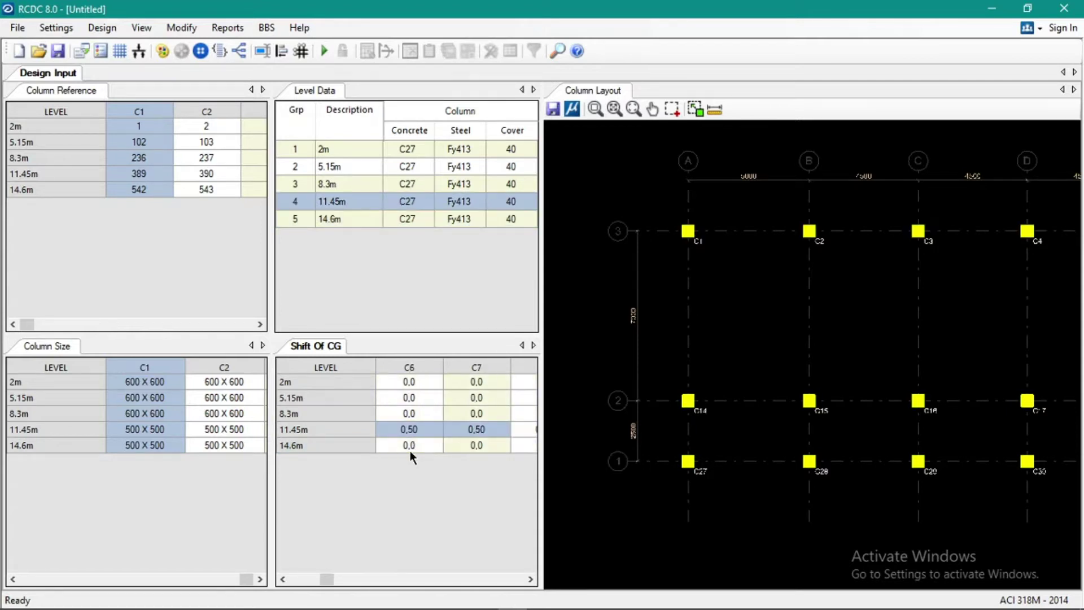
key("Right")
key("Right")
key("Right")
key("Right")
key("Right")
key("Right")
key("Right")
key("Right")
key("Right")
key("Right")
key("Right")
key("Right")
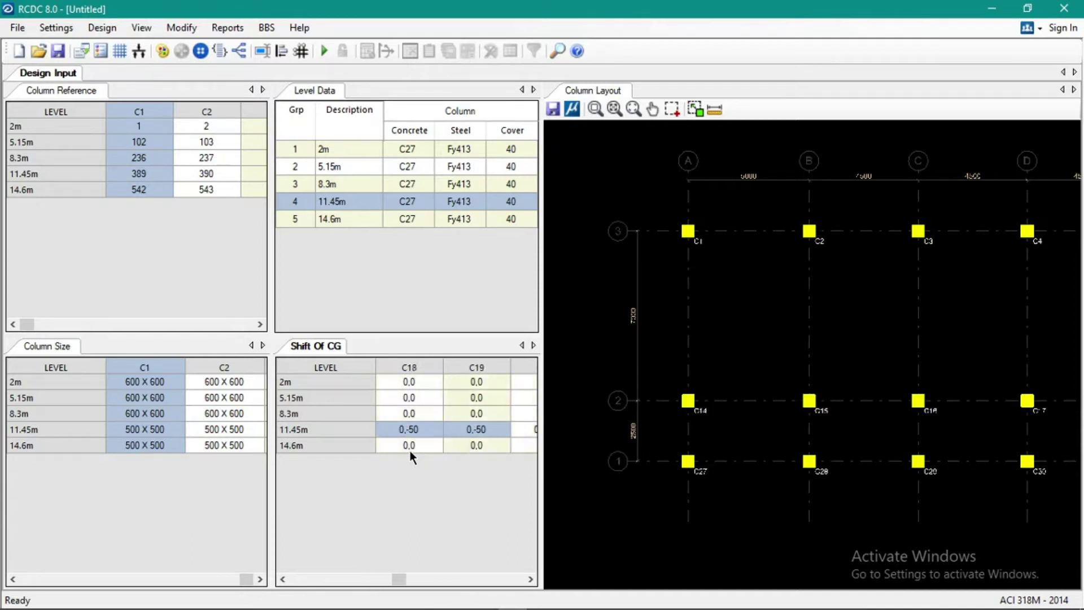
key("Right")
key("Right")
key("Right")
key("Right")
key("Right")
key("Right")
key("Right")
key("Right")
key("Right")
key("Right")
key("Right")
key("Right")
key("Right")
key("Right")
key("Right")
key("Right")
key("Right")
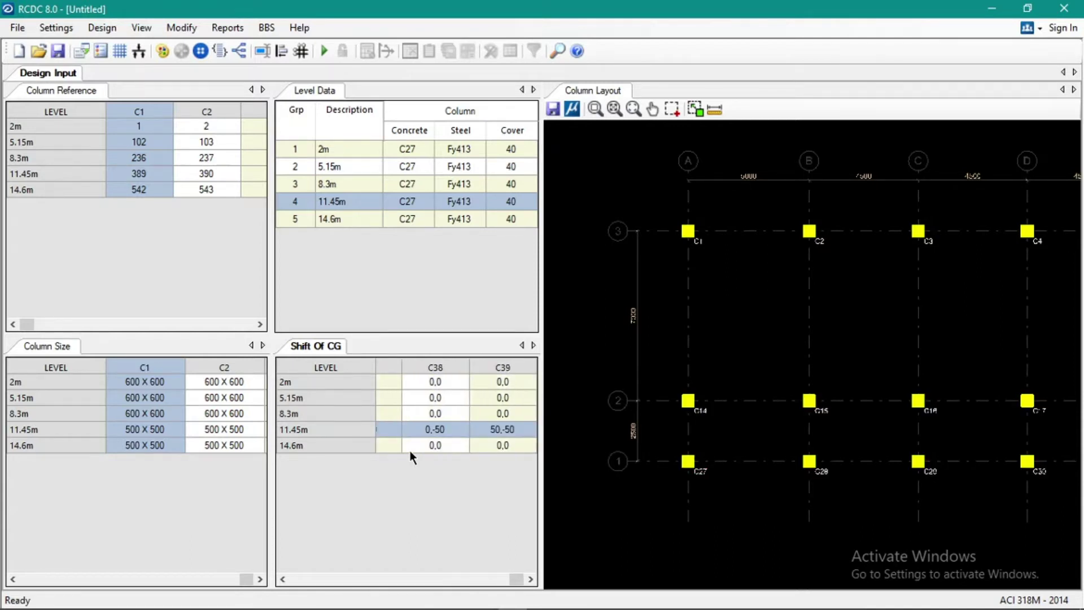
key("Down")
key("Left")
key("Left")
key("Left")
key("Left")
key("Left")
key("Left")
key("Left")
key("Left")
key("Left")
key("Left")
key("Left")
key("Left")
key("Left")
key("Left")
key("Left")
key("Left")
key("Left")
key("Left")
key("Left")
key("Left")
key("Left")
key("Left")
key("Left")
key("Left")
key("Left")
key("Left")
key("Left")
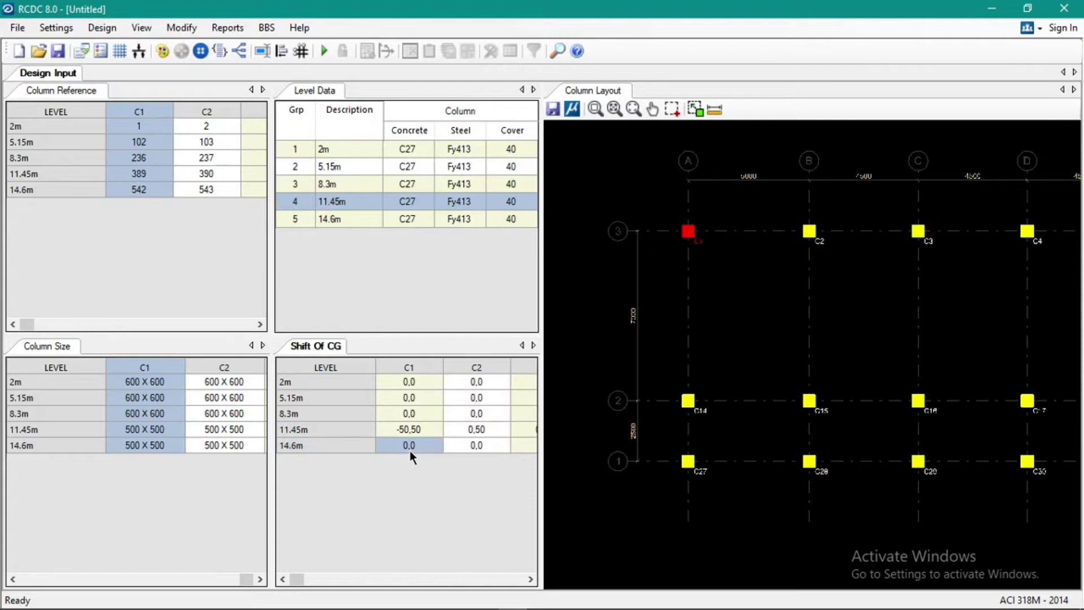
key("End")
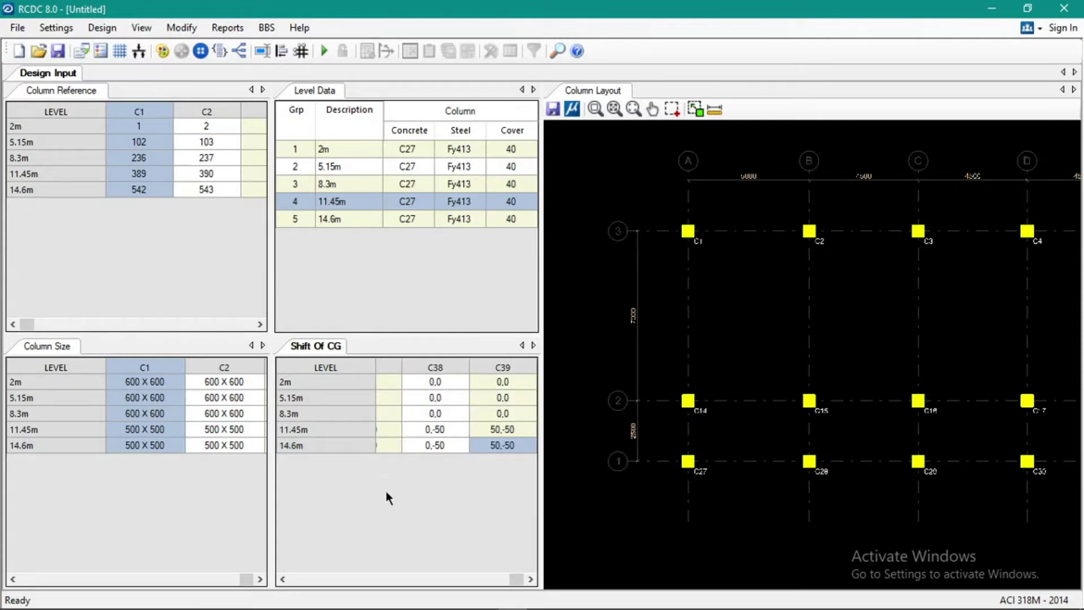
left_click_drag(283, 580, 283, 580)
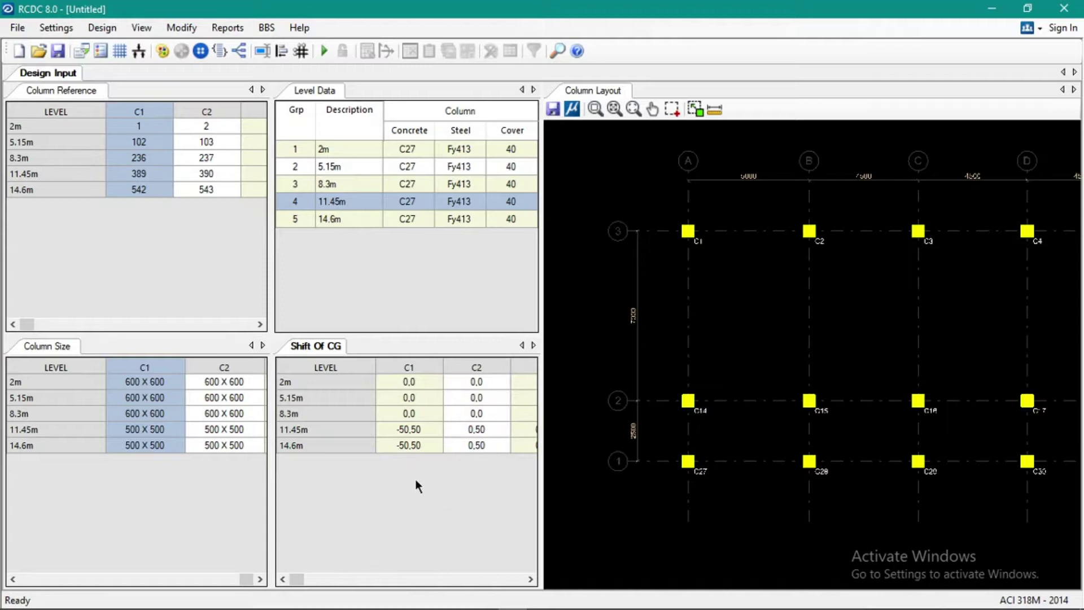
- Check the column layout at the 11.45m and 14.6m levels and rerun the column design
left_click(344, 428)
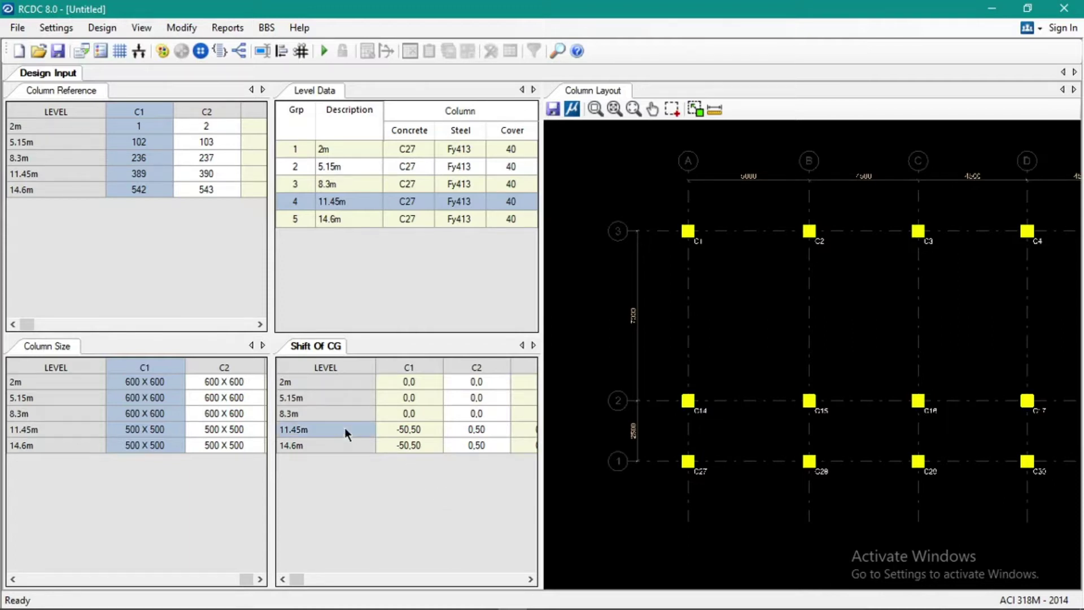
left_click(339, 443)
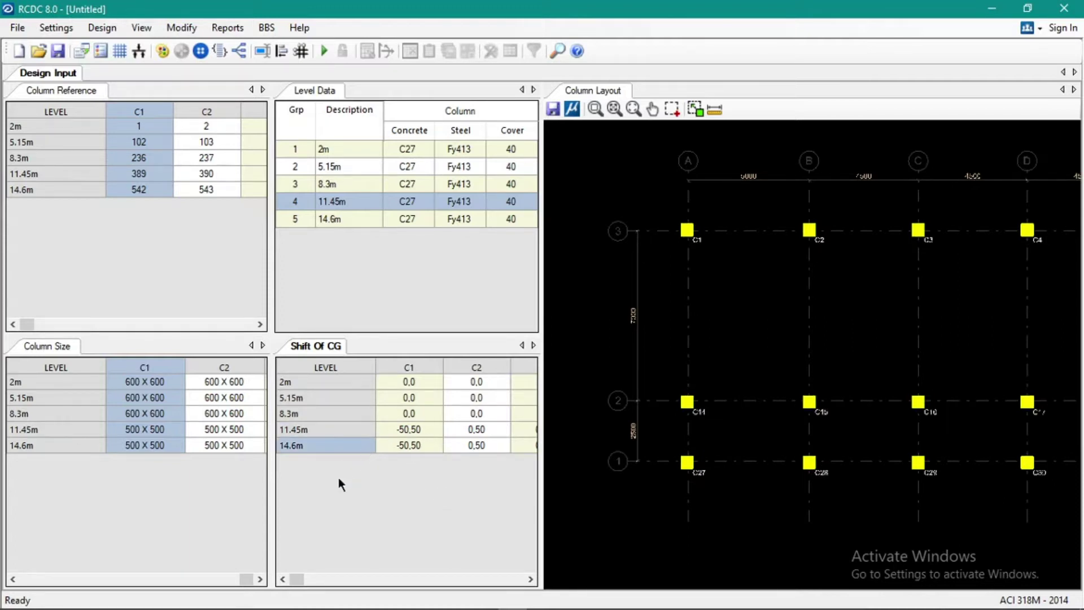
left_click(361, 245)
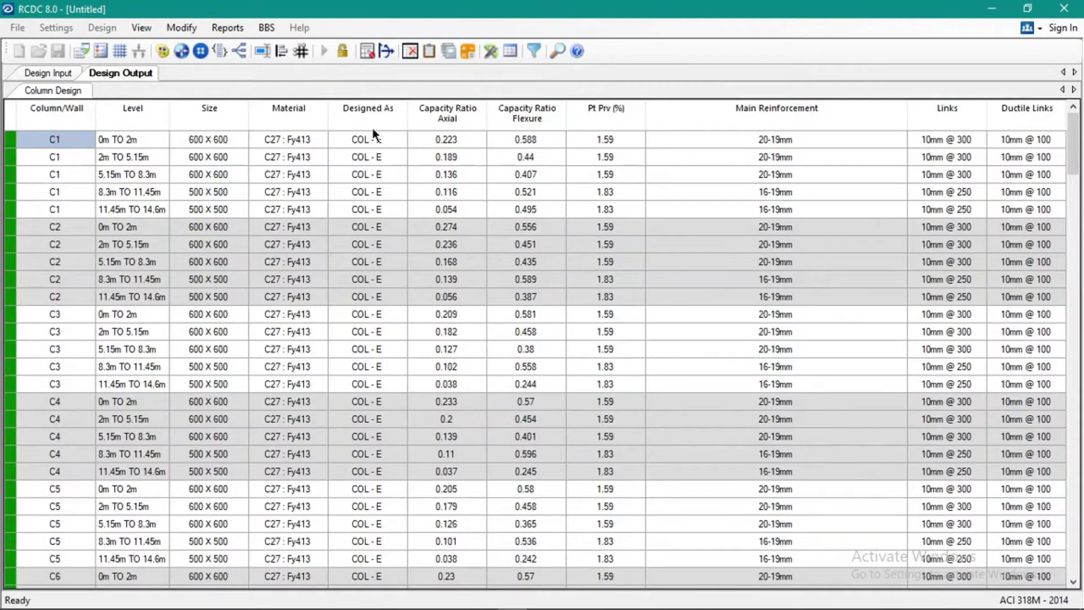
- Generate the elevation drawing of column C27
left_click(228, 28)
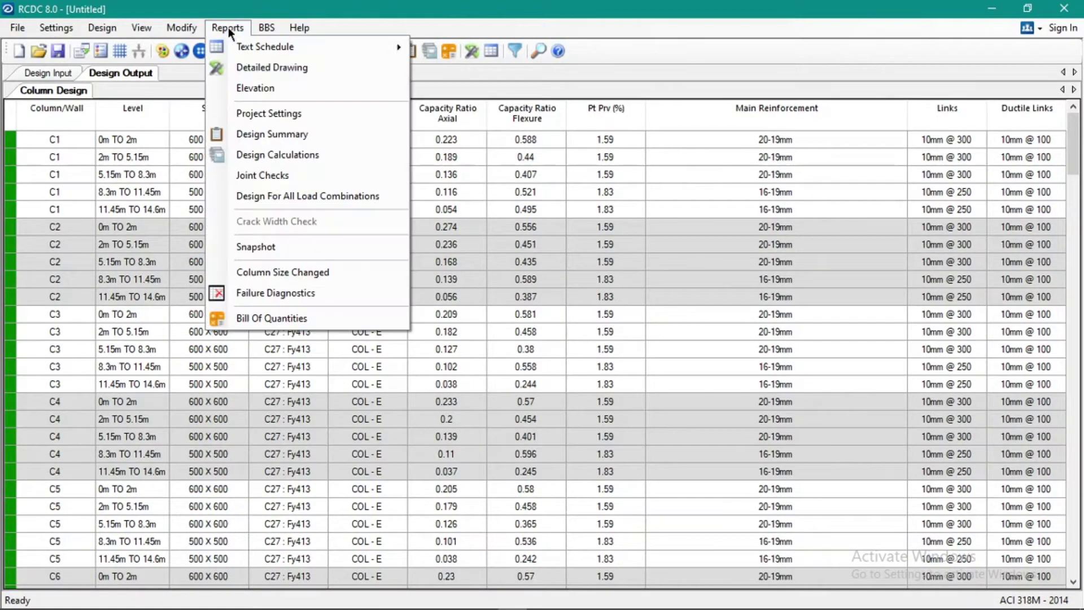
left_click(248, 86)
scroll(474, 341, "down", 3)
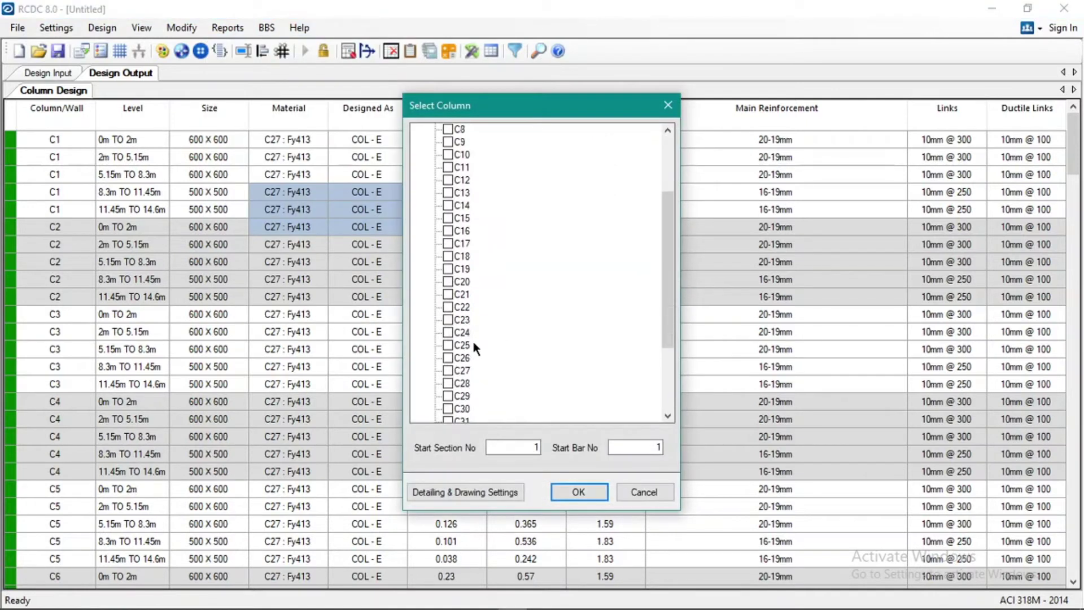
left_click(448, 370)
left_click(571, 490)
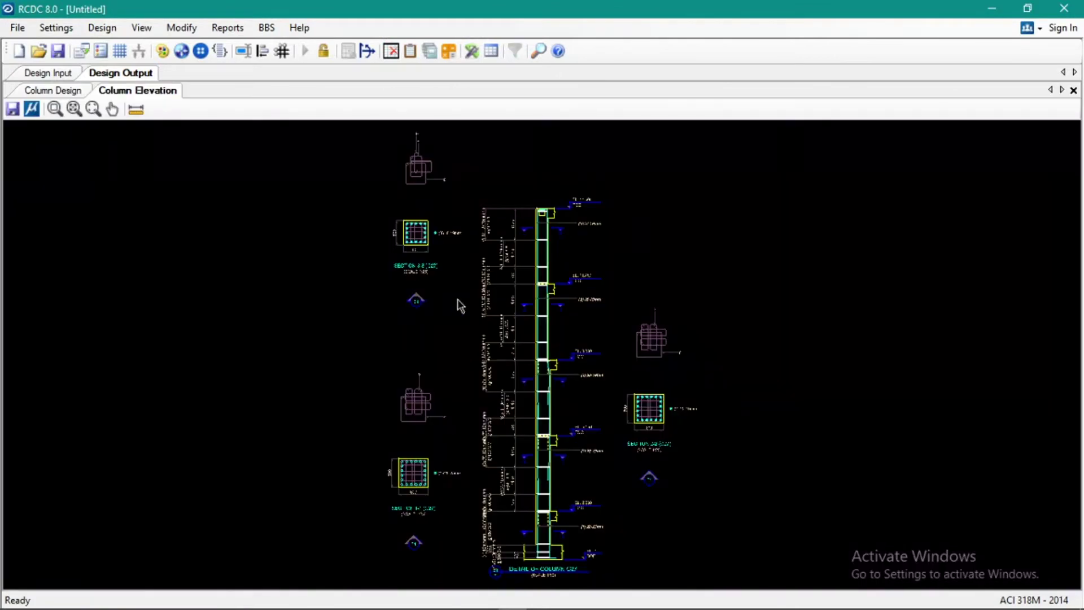
- Examine column C27's elevation from its base up to the change of section at EL. 8.300
scroll(566, 397, "down", 2)
scroll(568, 446, "up", 5)
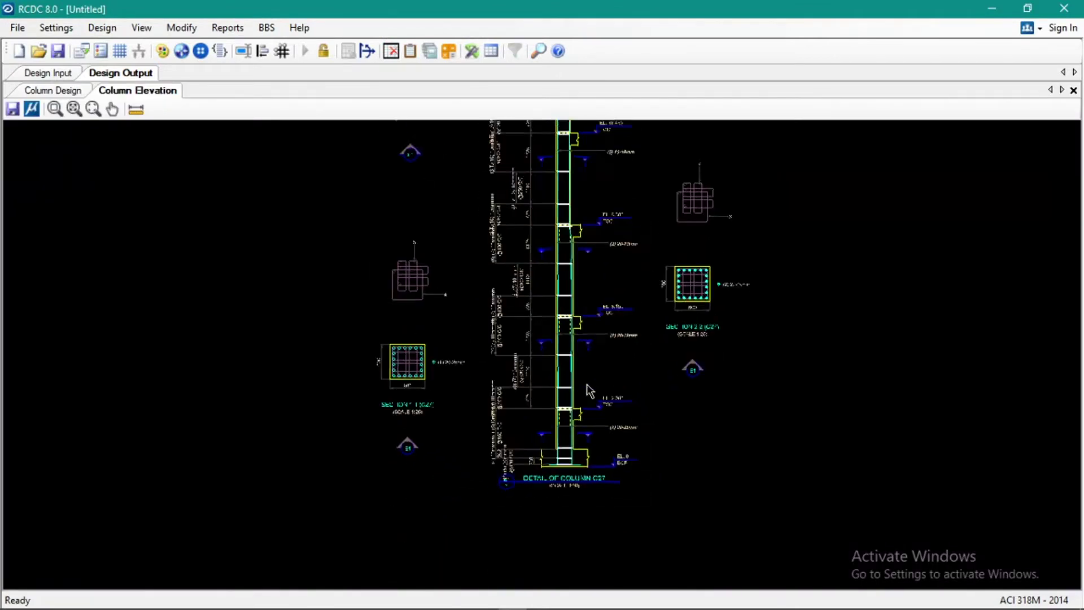
scroll(568, 446, "up", 2)
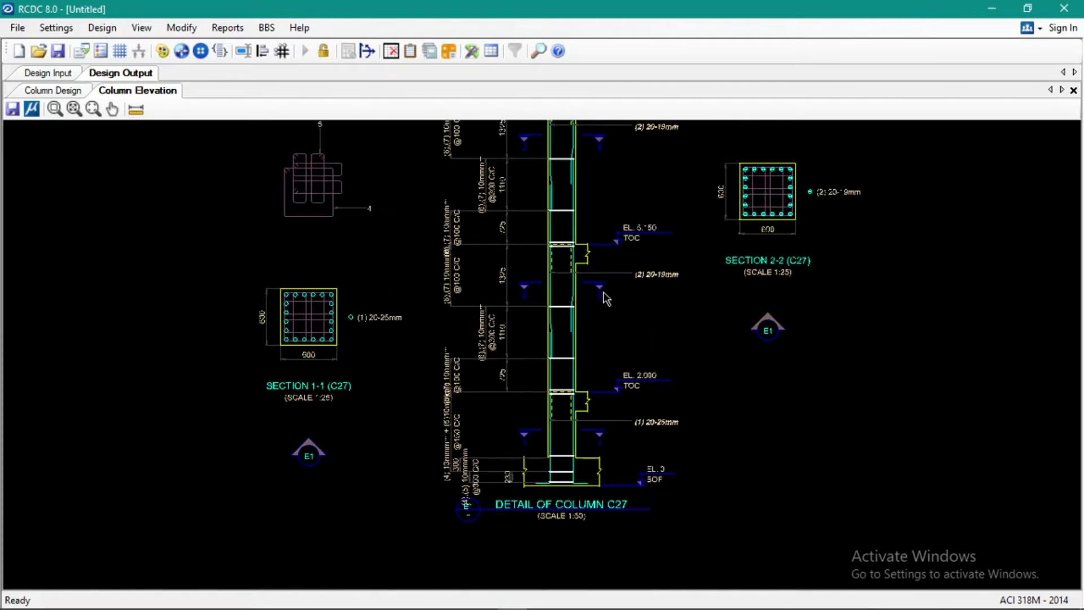
scroll(622, 420, "up", 3)
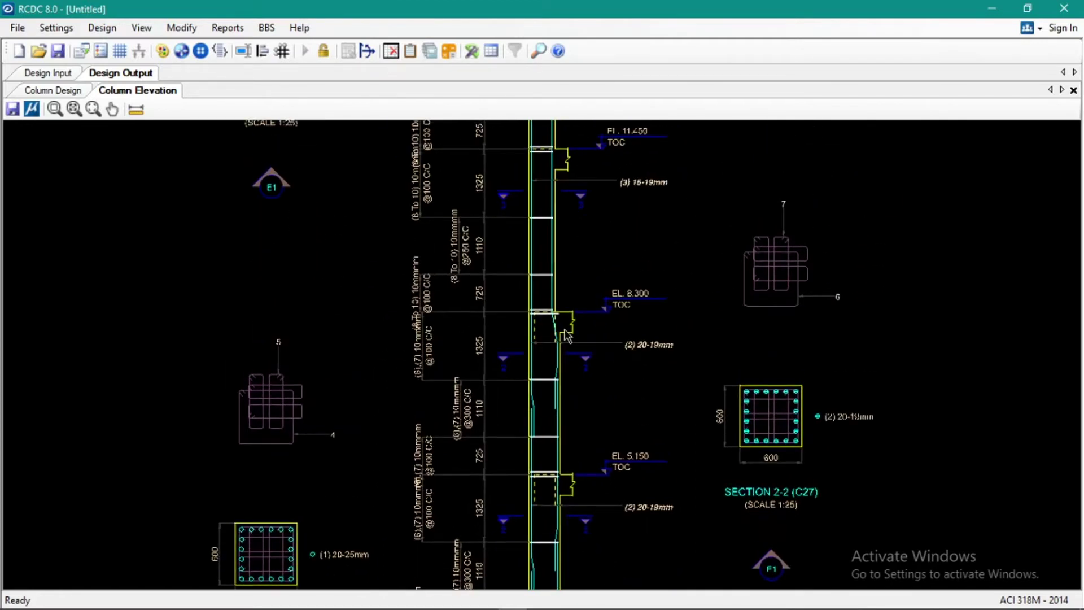
scroll(570, 341, "up", 2)
scroll(569, 342, "up", 1)
scroll(575, 353, "up", 3)
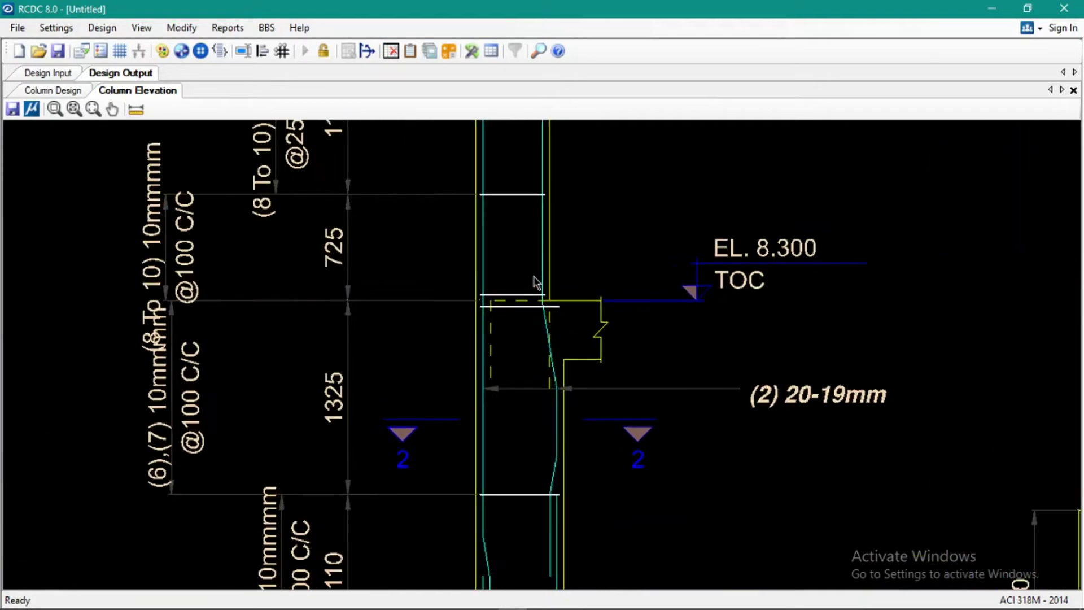
- Examine column C27's upper storeys up to EL. 14.600 and recheck the bar alignment at EL. 8.300
scroll(579, 311, "down", 5)
scroll(580, 225, "up", 2)
scroll(580, 225, "down", 4)
scroll(551, 252, "up", 4)
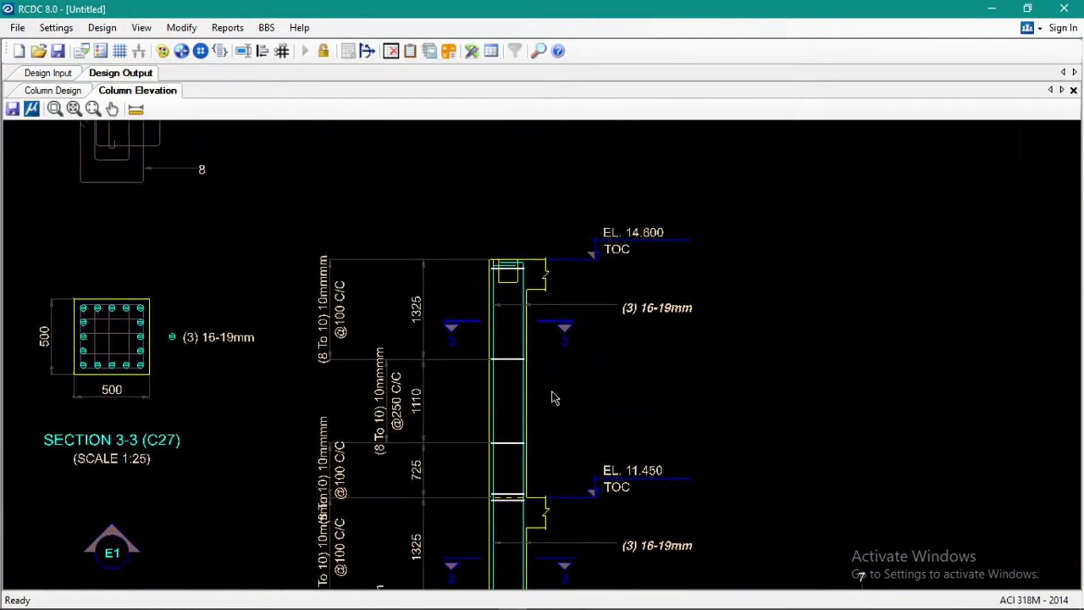
scroll(544, 271, "down", 4)
scroll(525, 462, "up", 2)
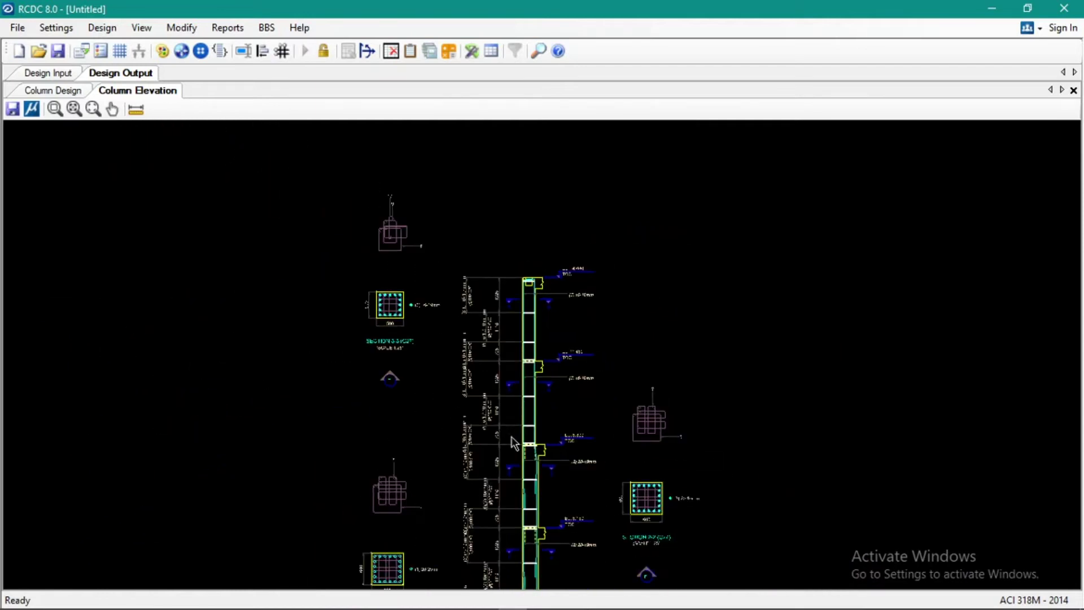
scroll(525, 462, "up", 4)
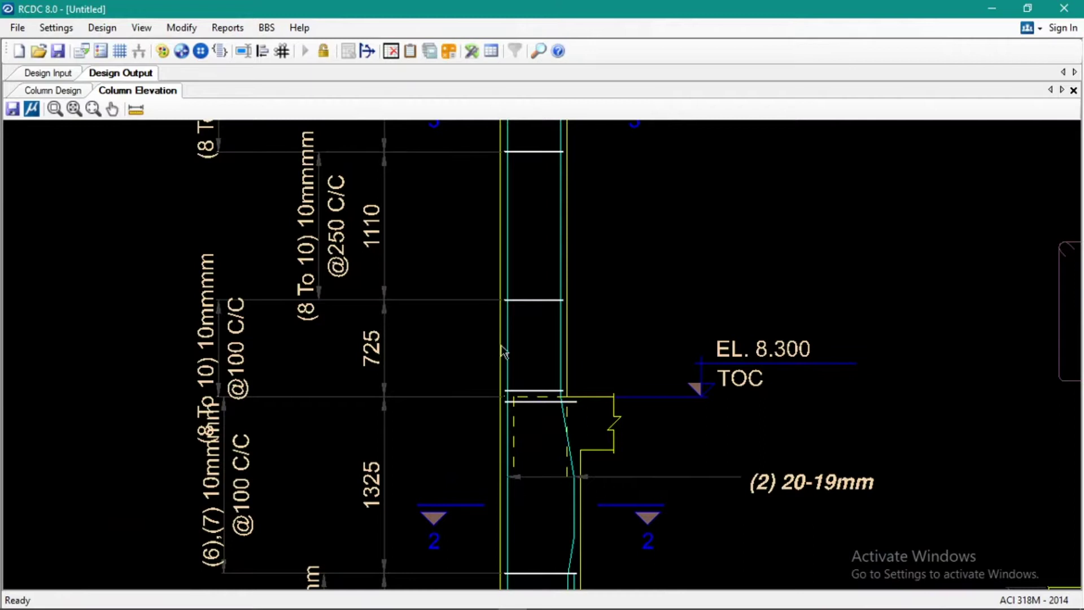
scroll(497, 354, "down", 3)
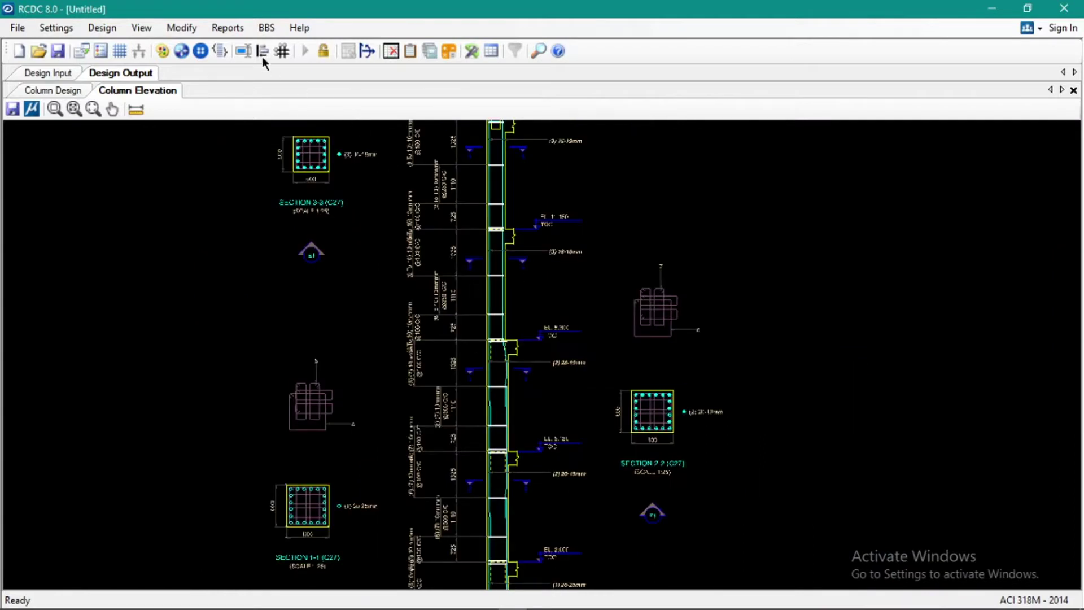
- Generate the Project Settings report and review its project details and design settings
left_click(226, 27)
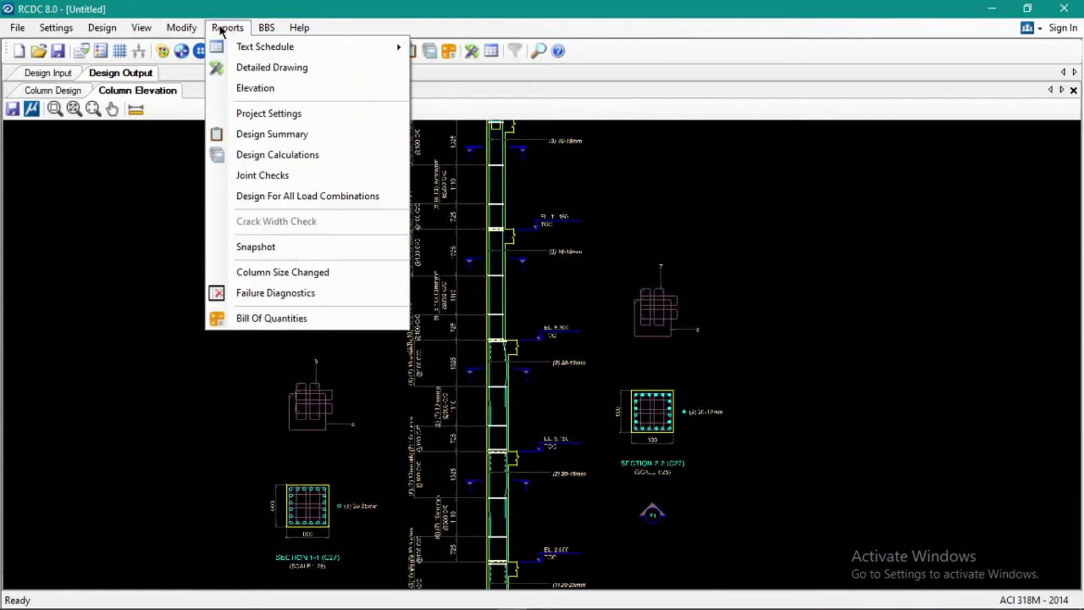
left_click(265, 113)
scroll(646, 297, "down", 4)
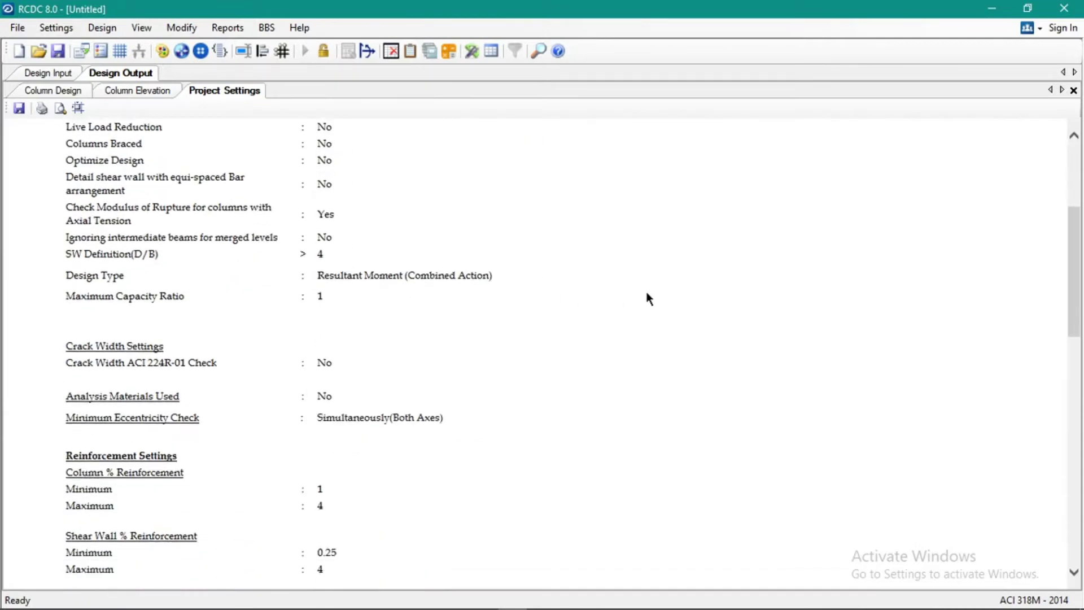
scroll(648, 297, "up", 4)
scroll(251, 254, "down", 1)
scroll(242, 257, "down", 1, "ctrl")
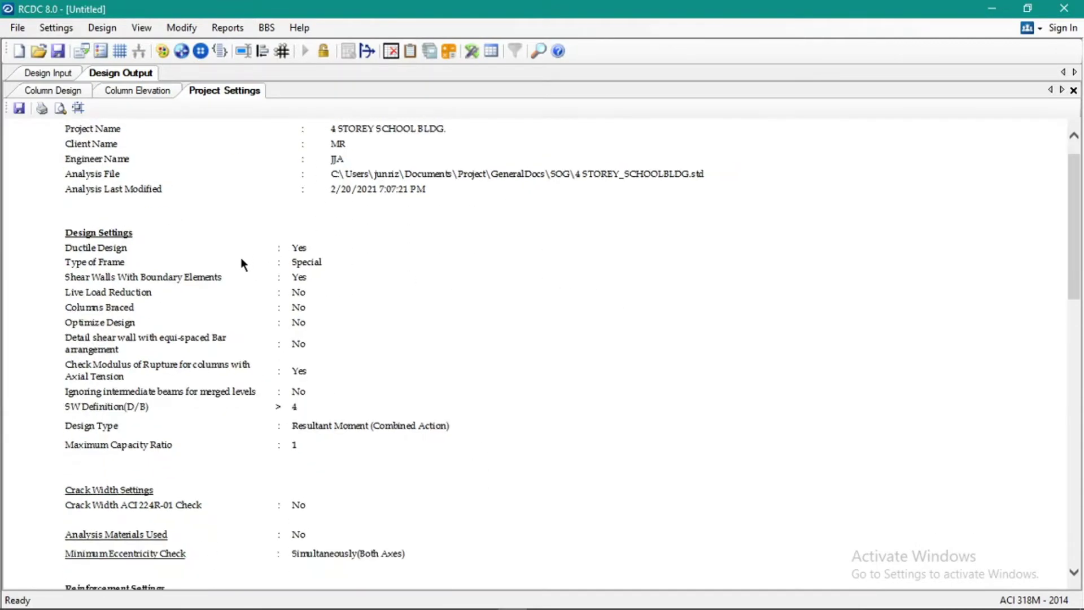
scroll(285, 287, "up", 1)
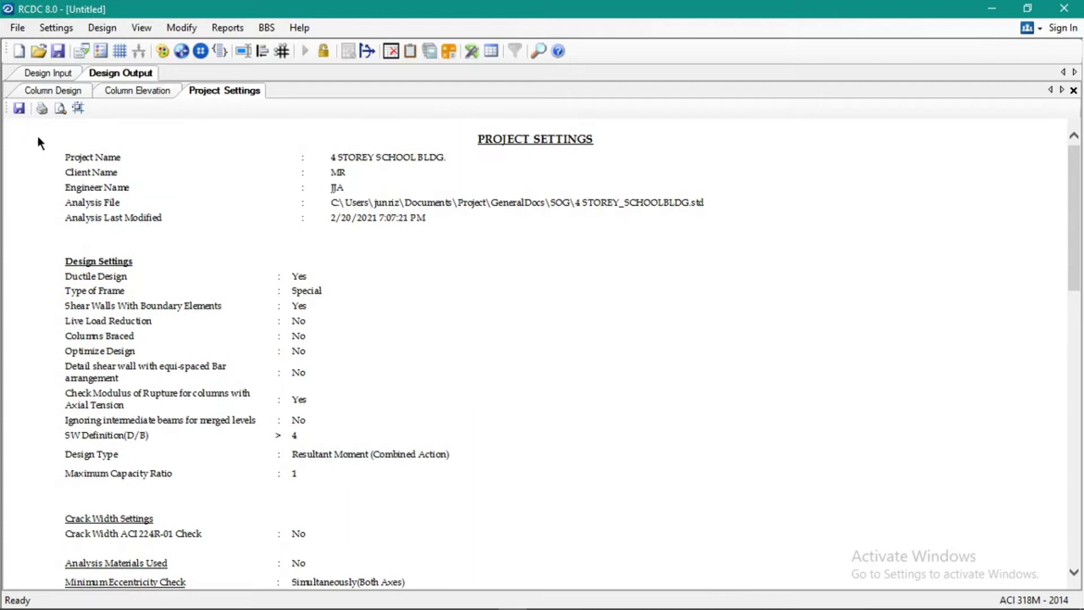
- Examine the report's reinforcement limits, bar and link spacing, available rebar, link styles, round-off factors and zone bar settings
scroll(39, 146, "down", 10)
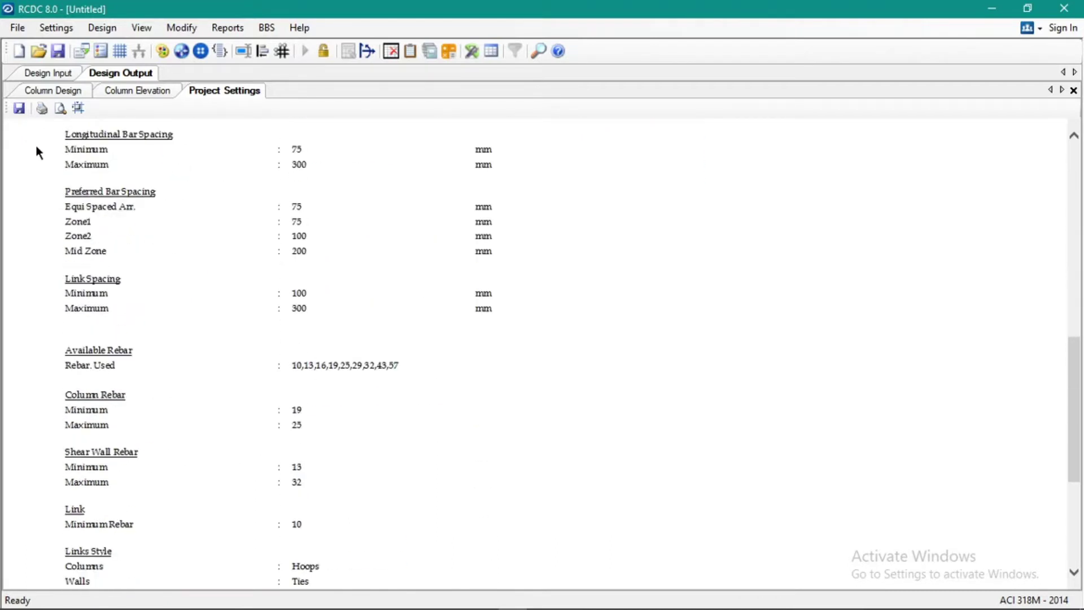
scroll(37, 148, "down", 5)
scroll(32, 150, "up", 3)
scroll(34, 157, "down", 3)
scroll(59, 213, "up", 4)
scroll(59, 215, "up", 10)
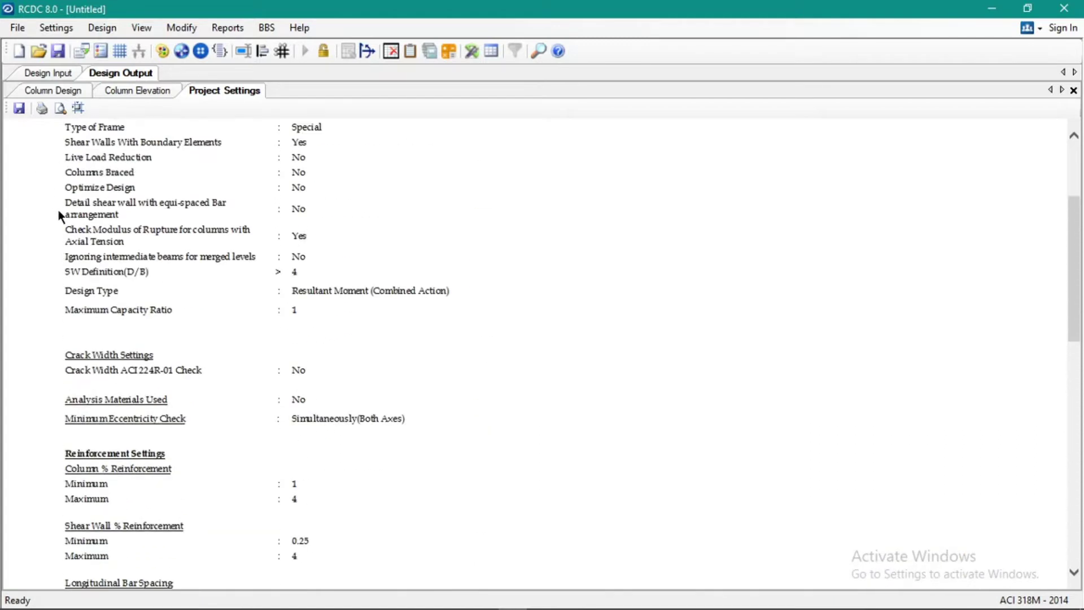
scroll(60, 216, "down", 3)
scroll(59, 211, "up", 1)
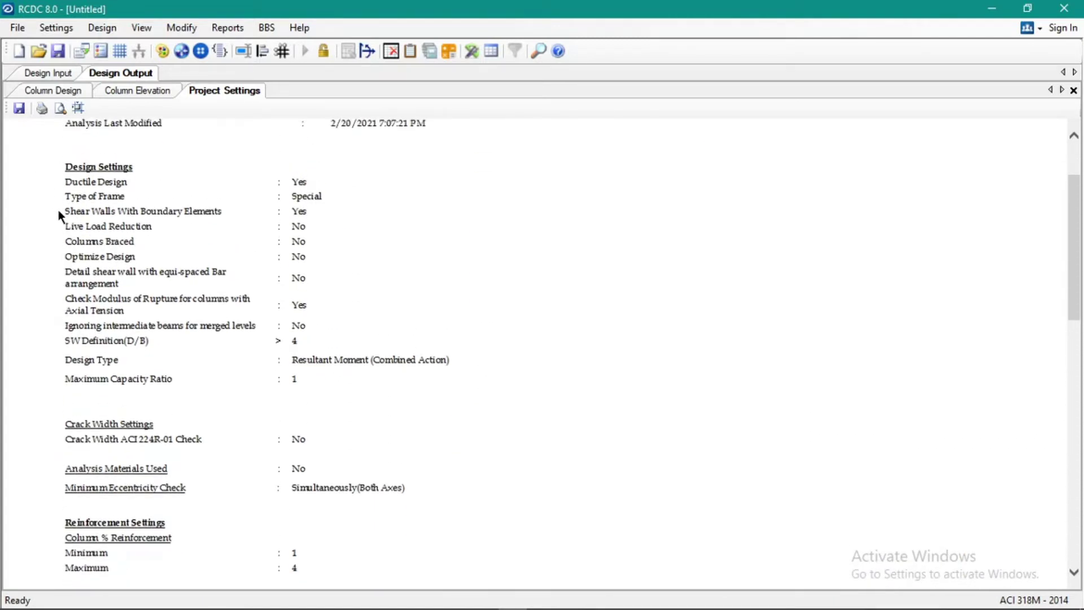
scroll(59, 213, "down", 3)
scroll(22, 239, "down", 3)
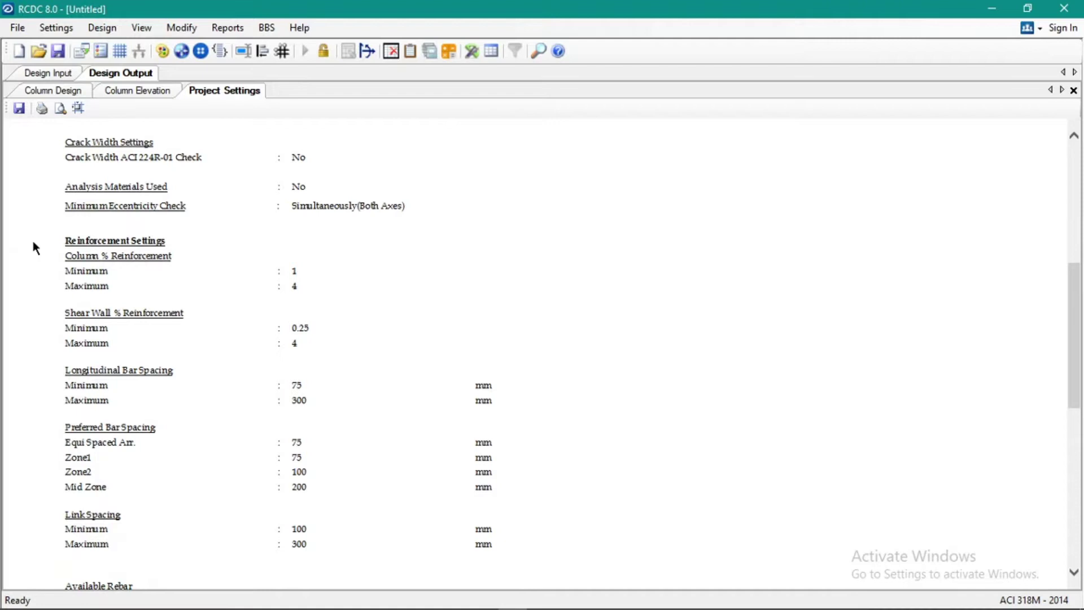
scroll(32, 247, "down", 5)
scroll(33, 247, "down", 5)
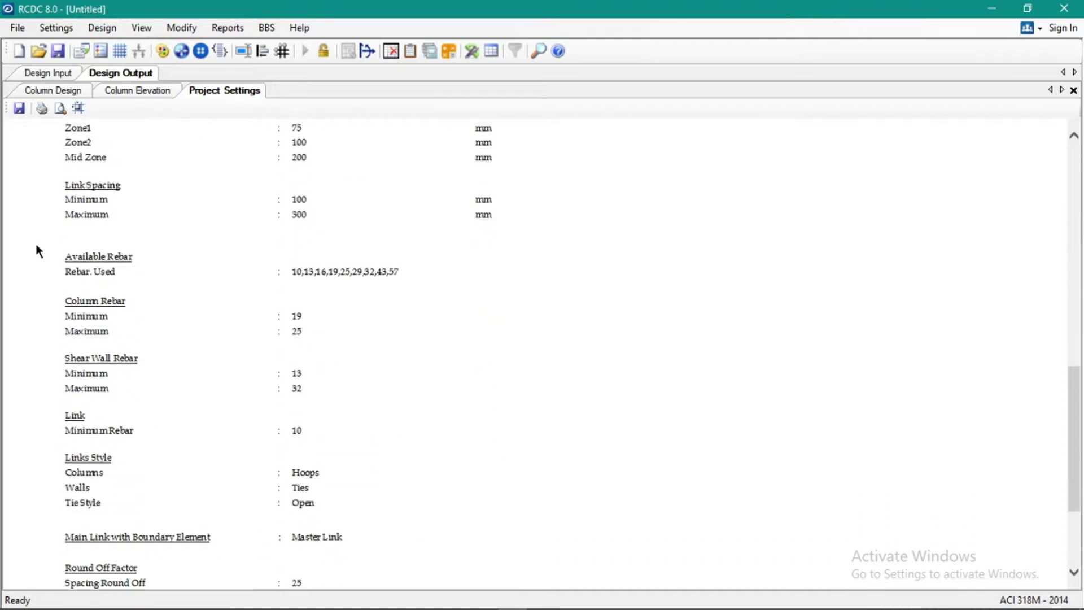
scroll(34, 279, "down", 1)
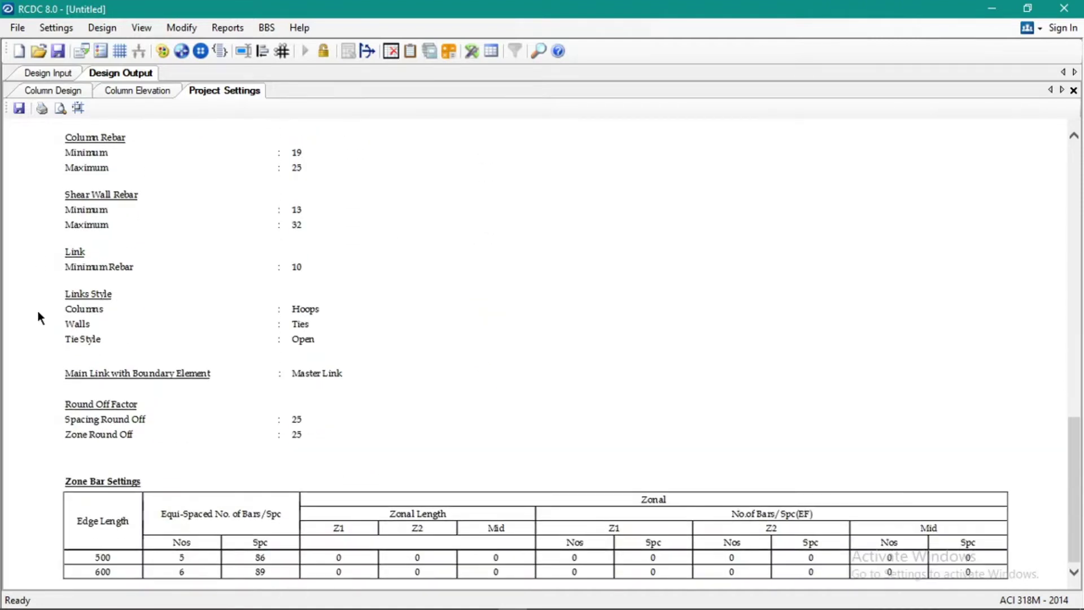
scroll(99, 330, "up", 15)
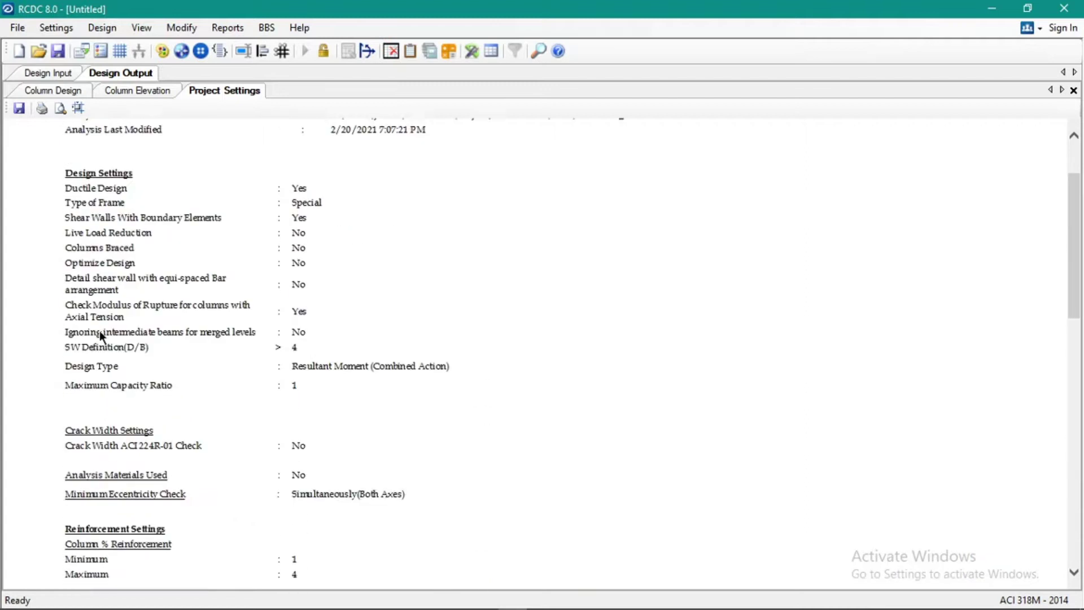
- Generate the column Design Summary report and review its load combinations and levels
left_click(221, 29)
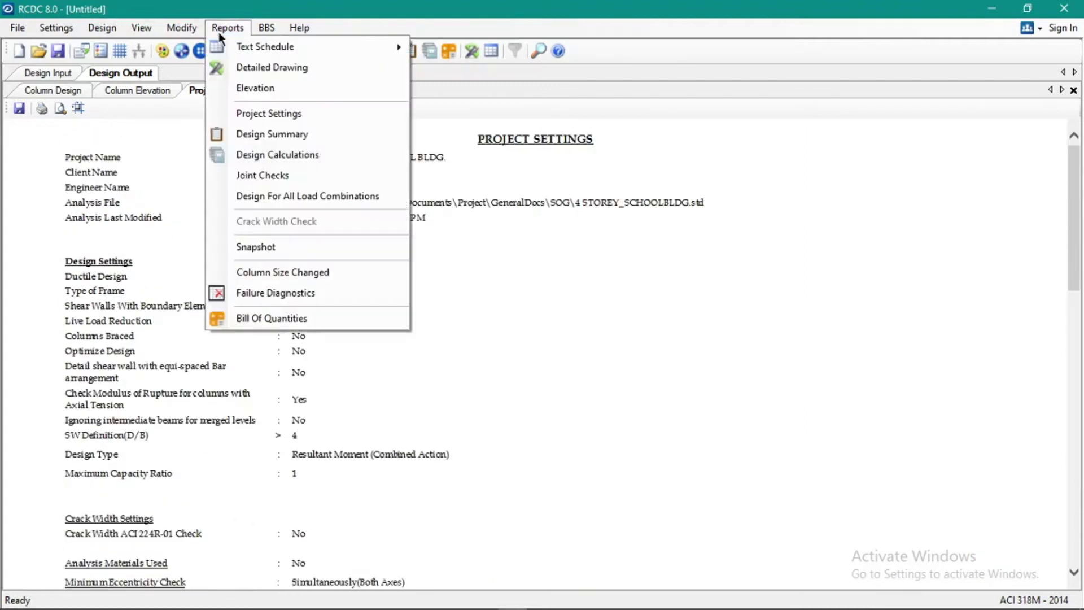
left_click(270, 135)
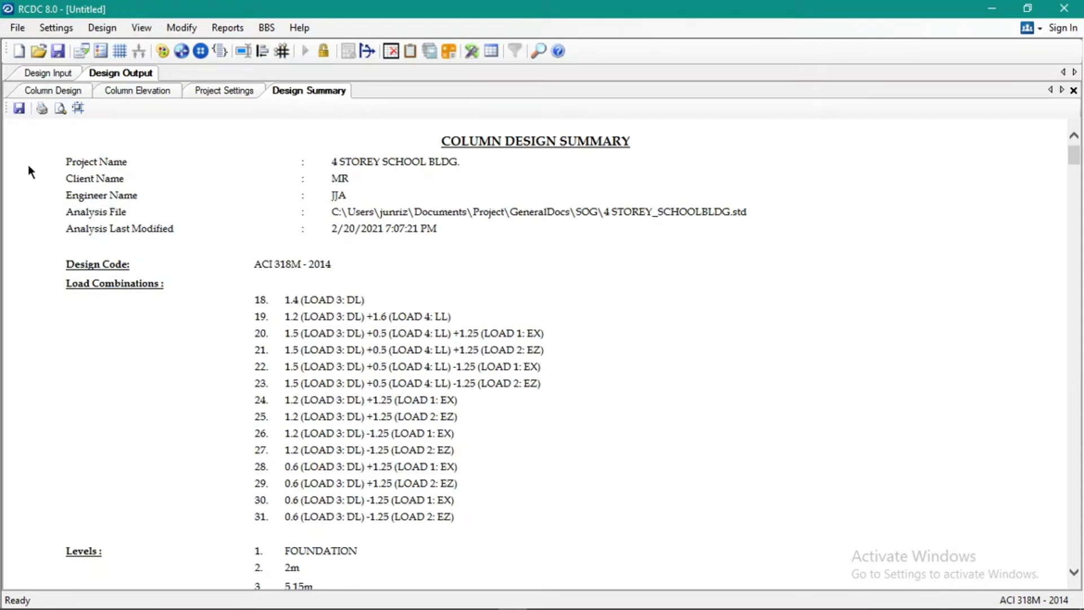
scroll(63, 169, "down", 8)
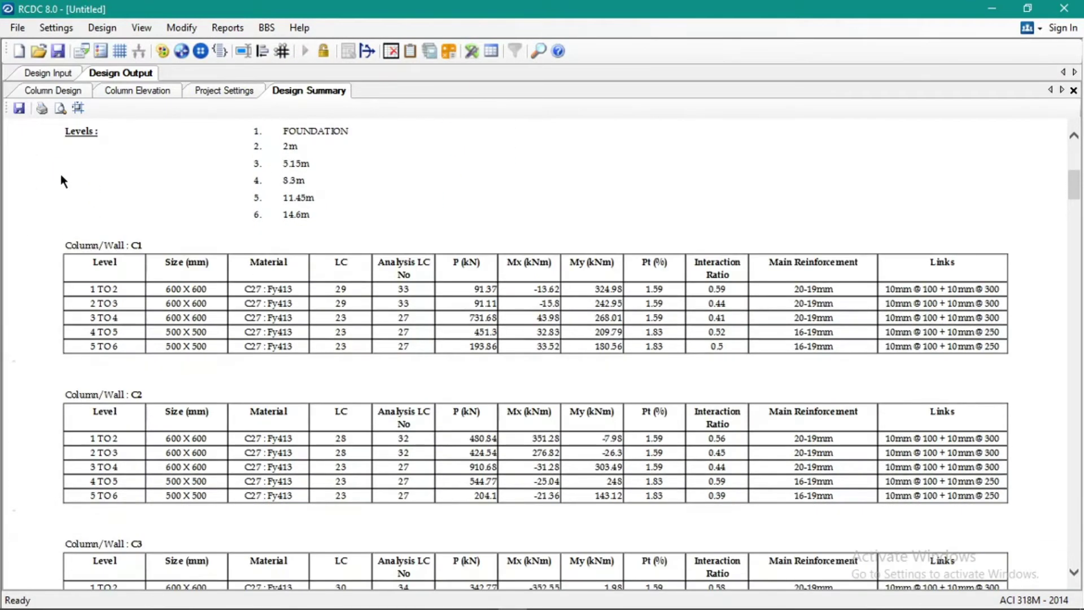
scroll(60, 174, "up", 3)
scroll(54, 186, "up", 3)
scroll(49, 184, "down", 7)
scroll(51, 203, "up", 4)
scroll(79, 233, "down", 3)
- Examine column C1's summary rows for interaction ratio, main reinforcement and links, and skim the tables of the following columns
left_click_drag(130, 197, 160, 193)
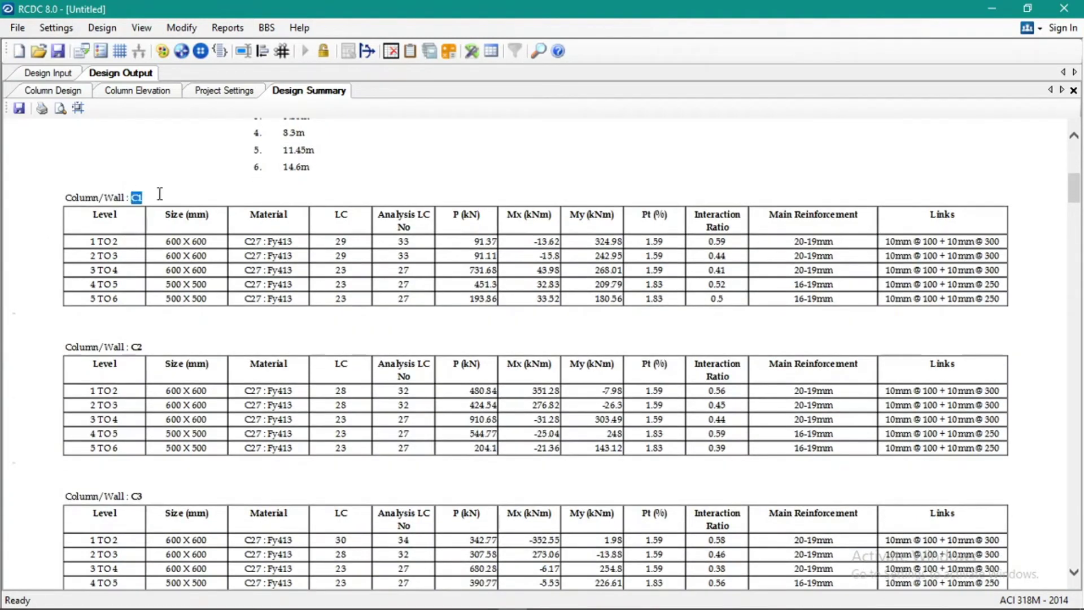
left_click(88, 237)
left_click_drag(96, 241, 993, 236)
left_click(789, 252)
left_click(900, 238)
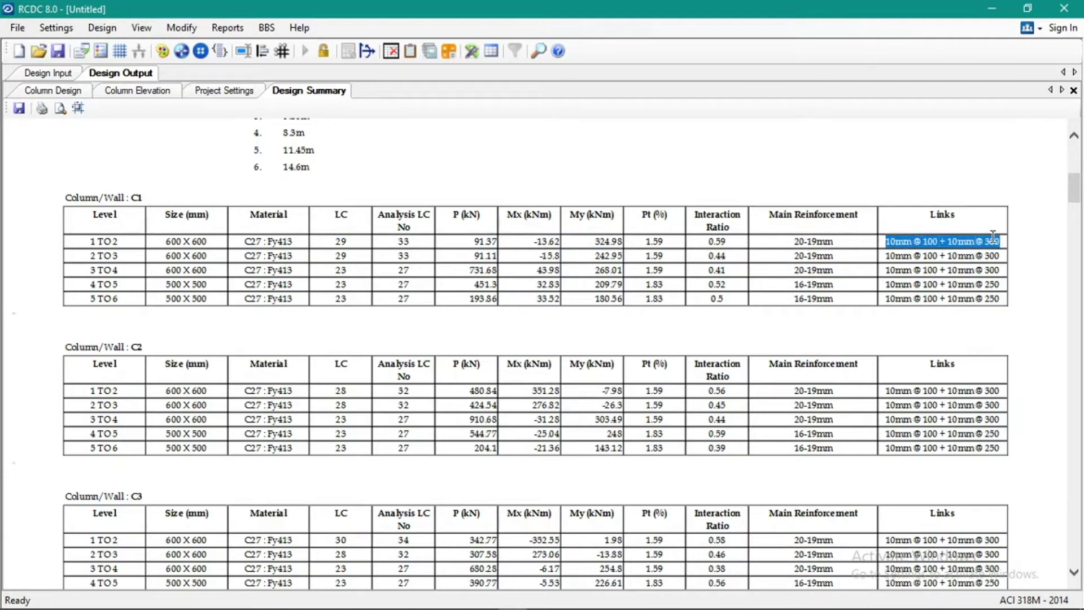
double_click(718, 256)
scroll(198, 261, "down", 5)
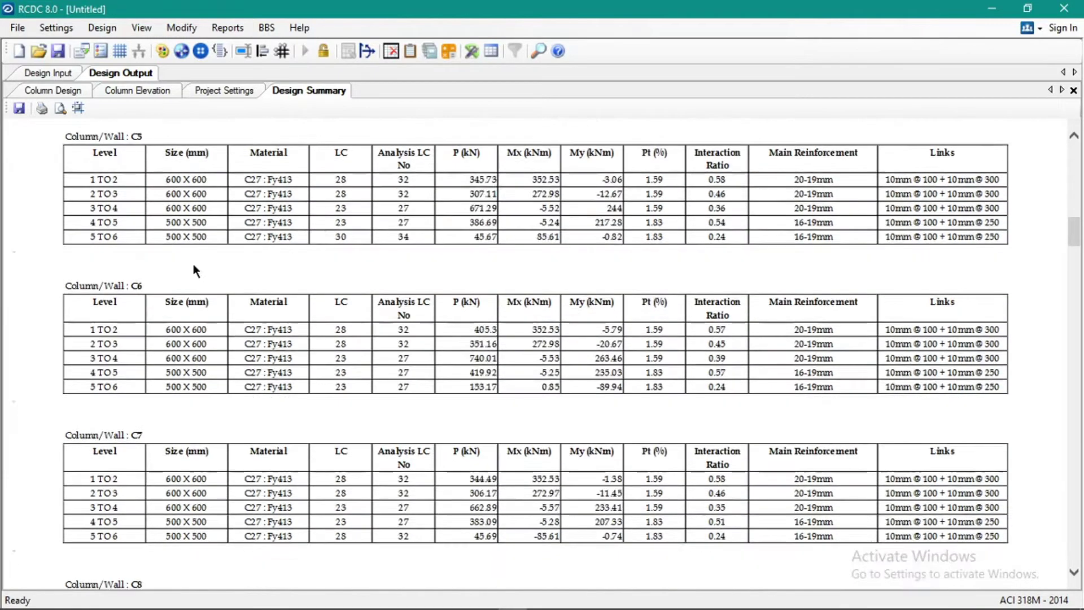
- Generate the Design Calculations report for column C1, choosing its levels individually
left_click(226, 27)
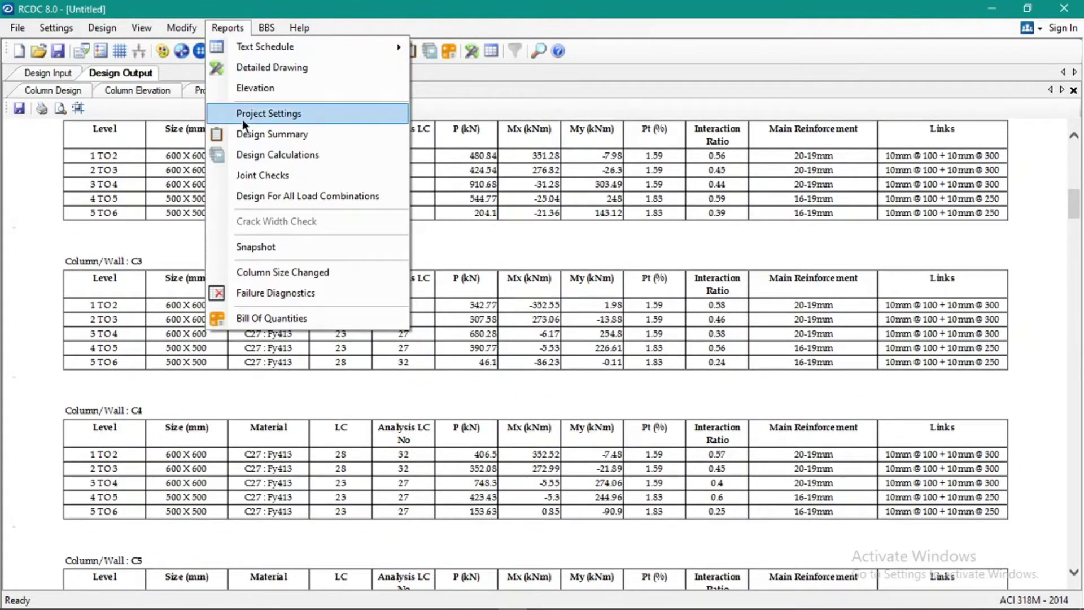
left_click(253, 154)
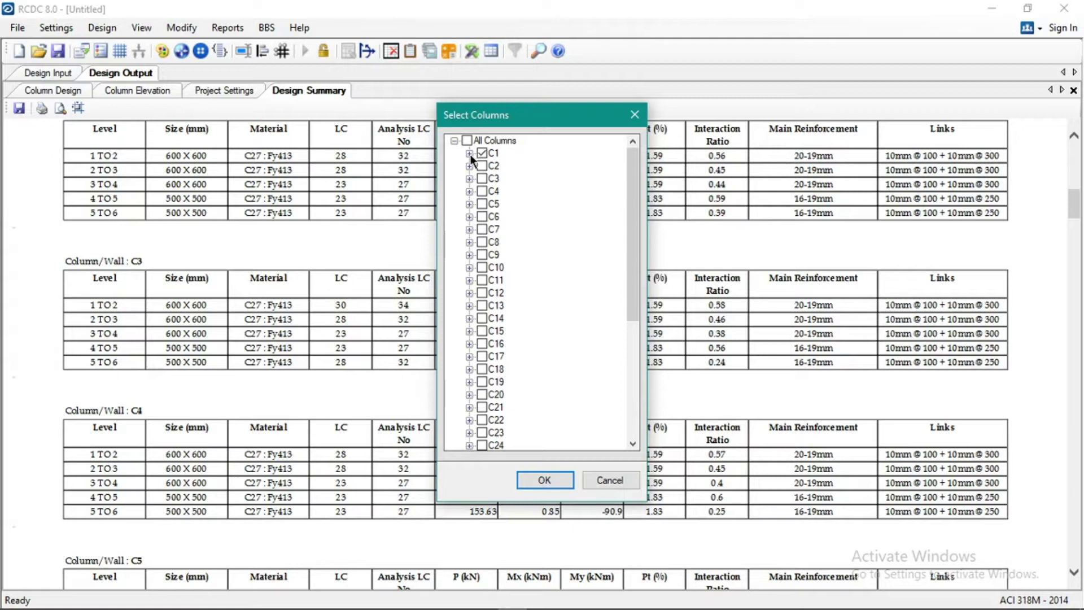
left_click_drag(635, 221, 632, 178)
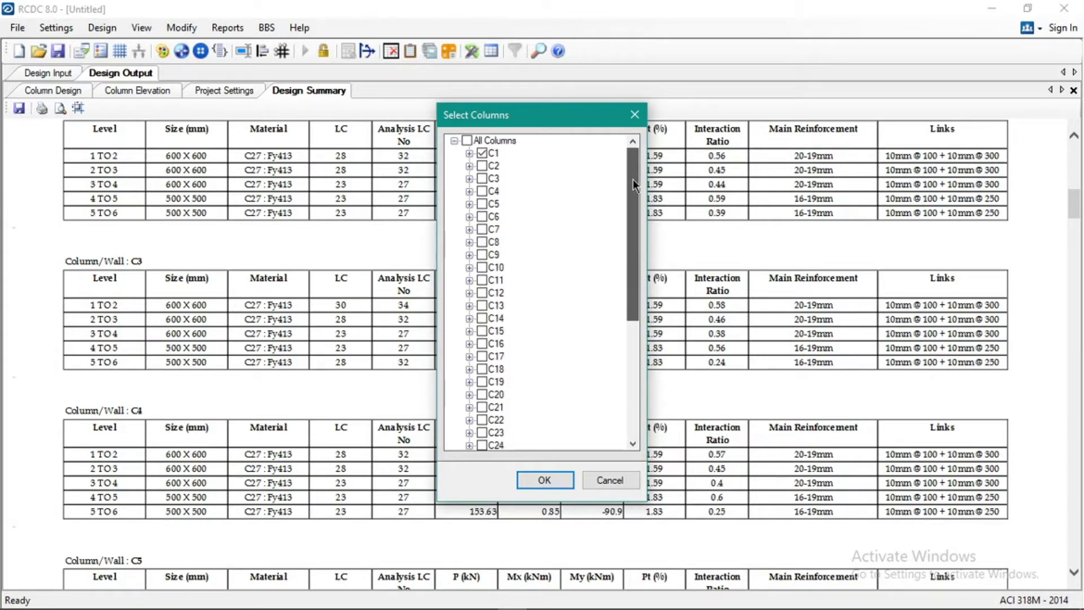
left_click(469, 154)
left_click(498, 179)
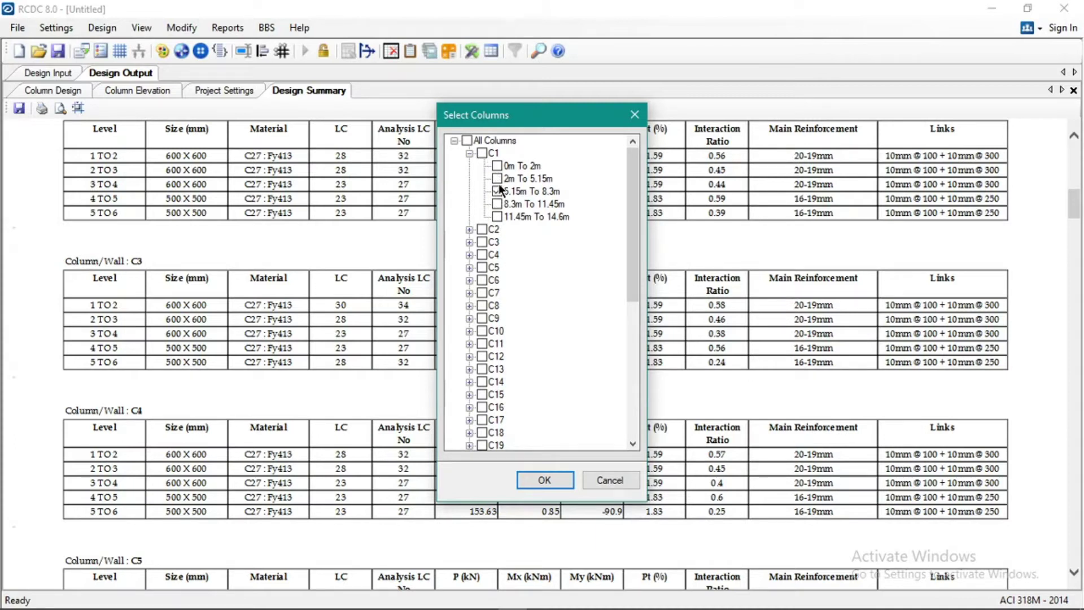
left_click(499, 185)
left_click(544, 480)
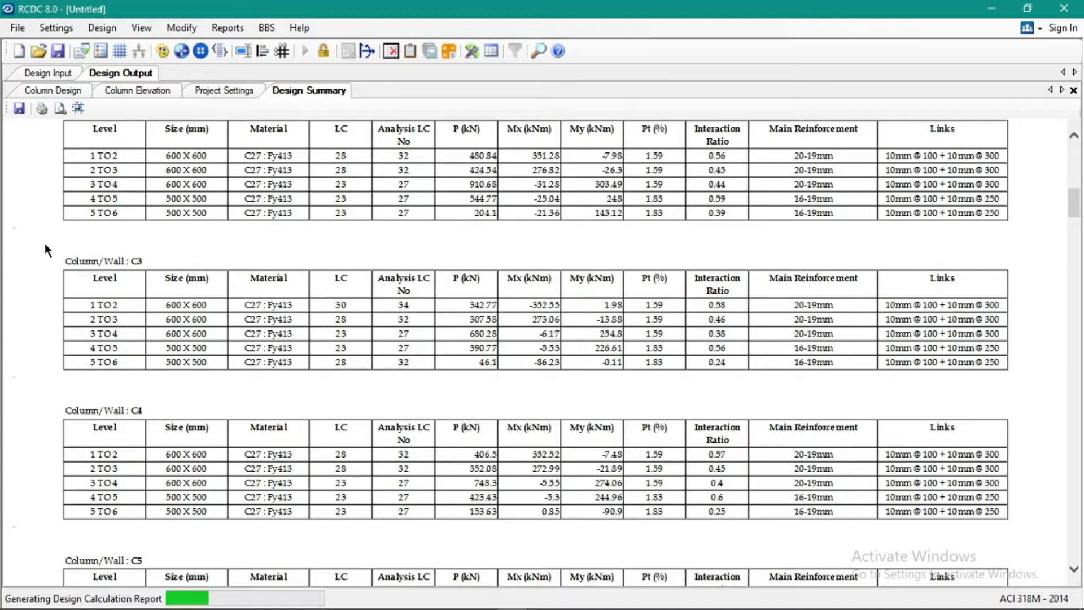
- Examine the definitions of terms, ACI 318M - 2014 code references and Global-X and Global-Y sway calculation tables
scroll(80, 245, "down", 15)
scroll(59, 263, "up", 15)
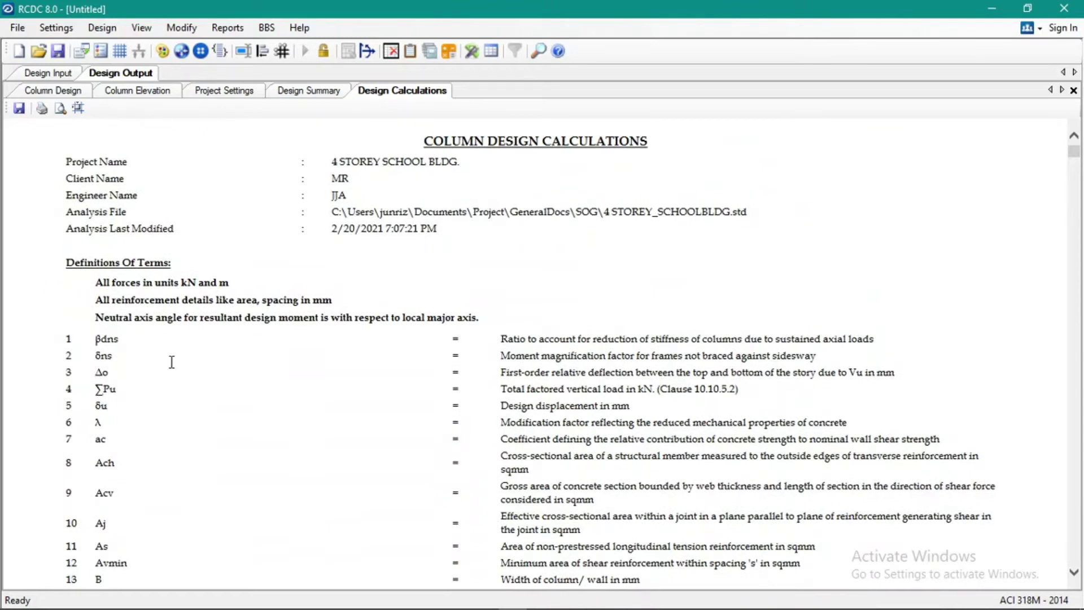
scroll(172, 362, "down", 20)
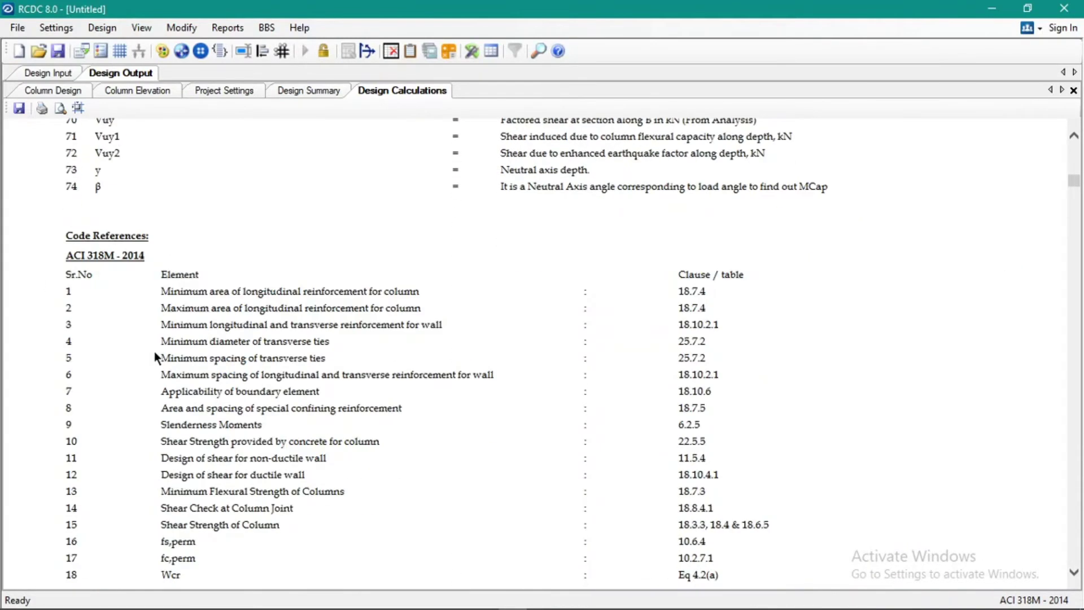
scroll(49, 234, "down", 10)
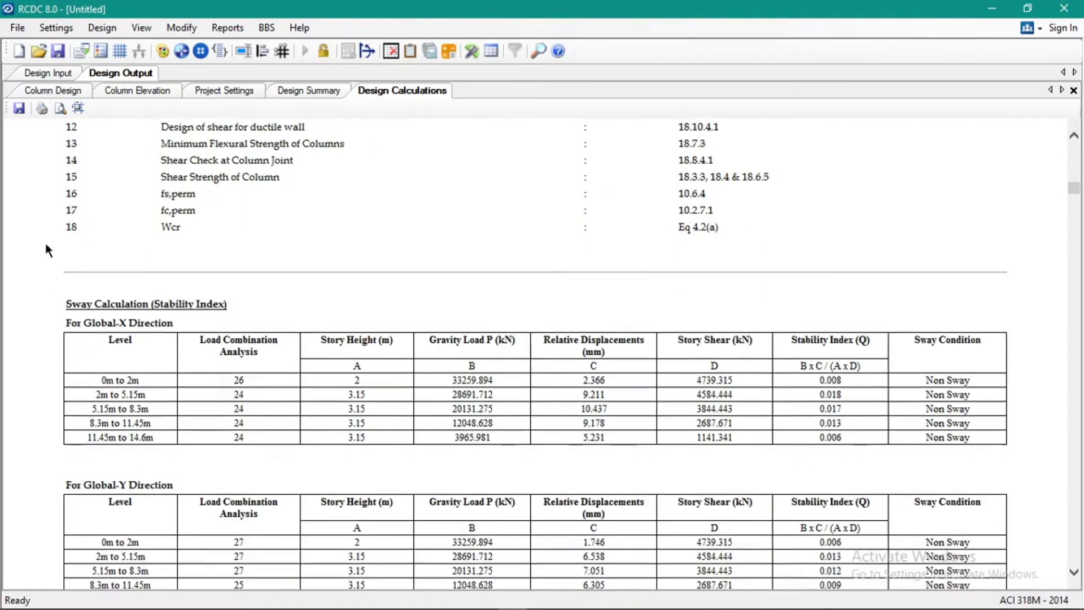
scroll(46, 245, "up", 4)
scroll(45, 244, "down", 8)
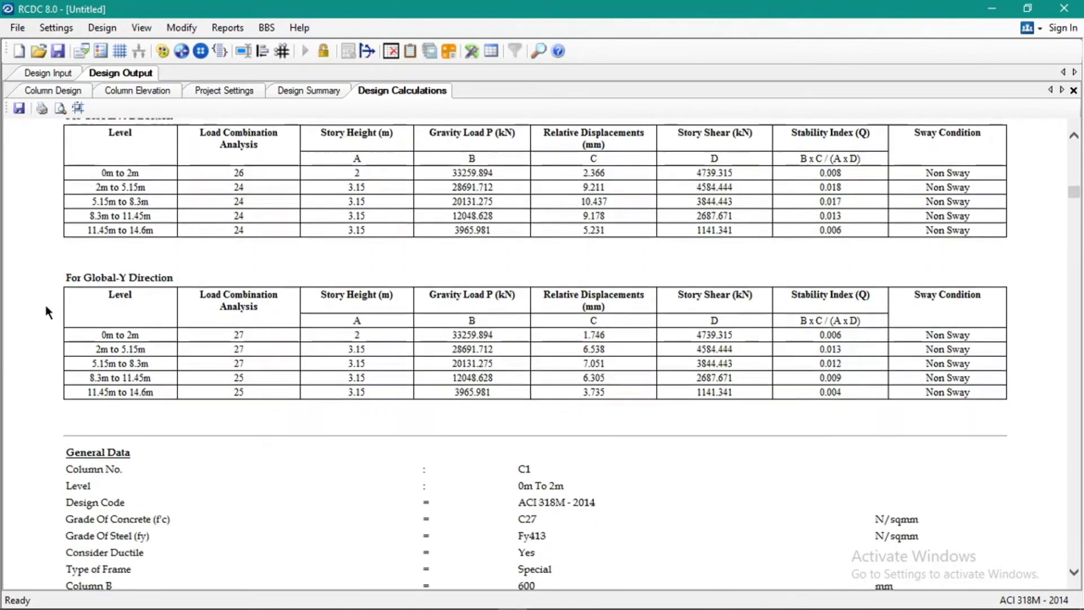
- Examine column C1's general data, load data and effective length calculation along the major and minor axes
scroll(46, 308, "down", 4)
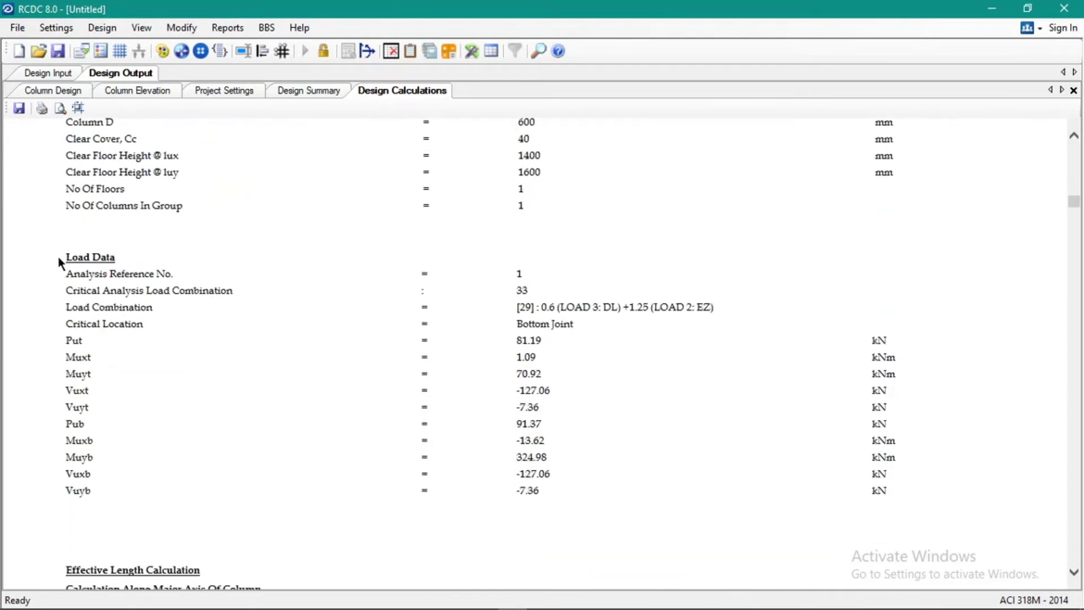
scroll(103, 273, "down", 7)
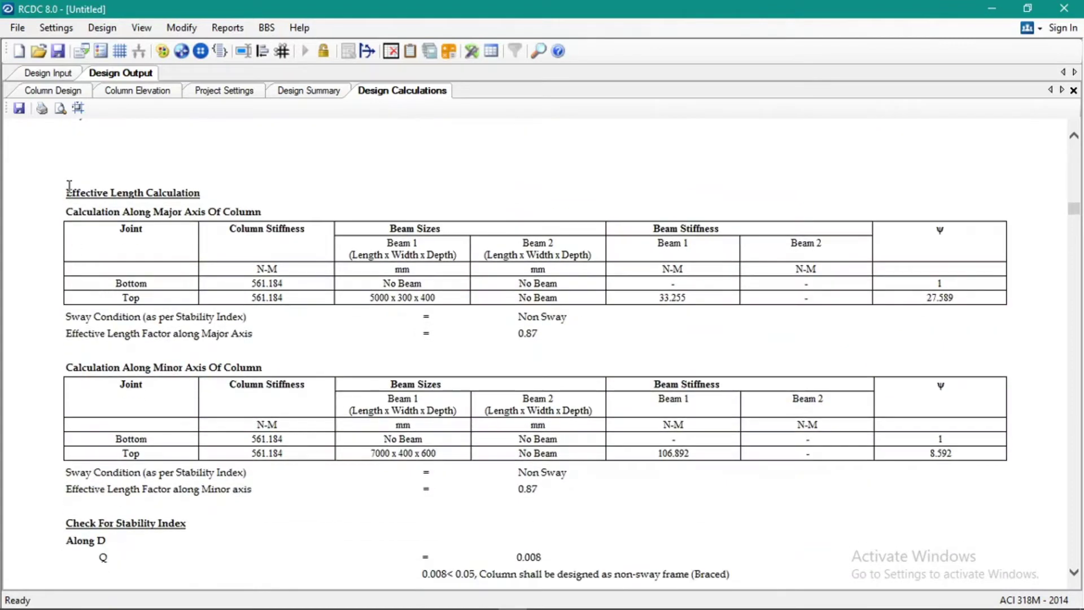
left_click_drag(67, 192, 199, 193)
left_click(123, 244)
scroll(101, 261, "down", 3)
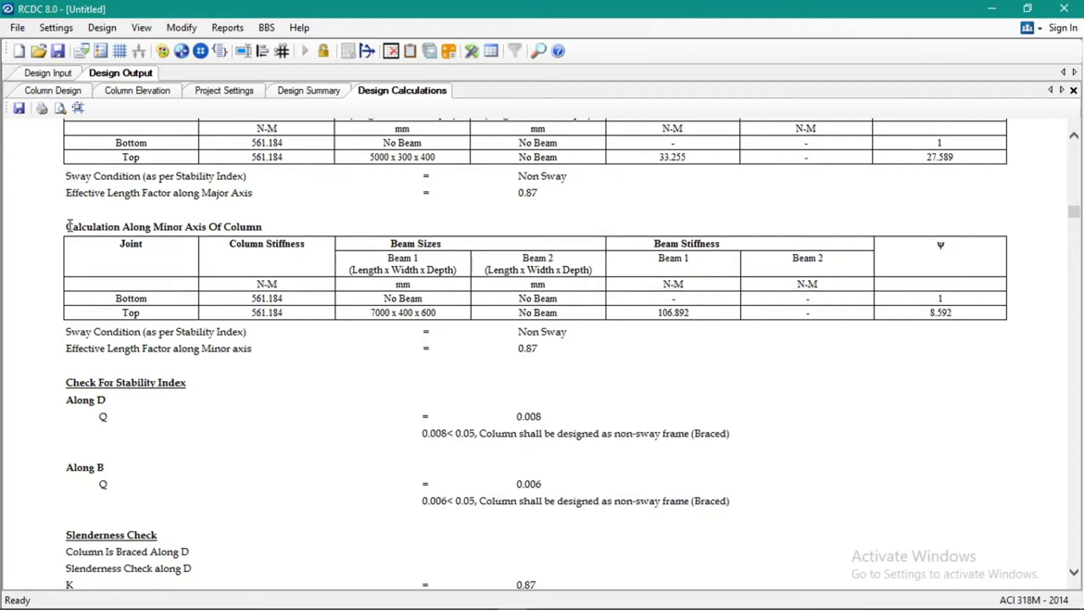
- Check column C1's stability index along D and B and its non-sway frame classification
scroll(53, 269, "down", 3)
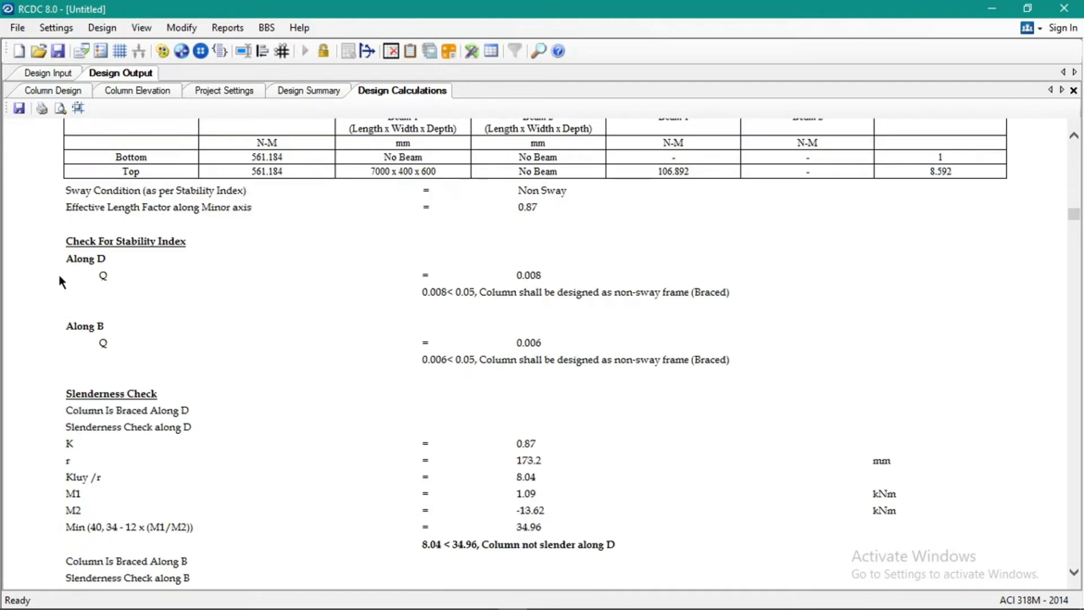
left_click_drag(67, 241, 159, 256)
scroll(132, 278, "down", 1)
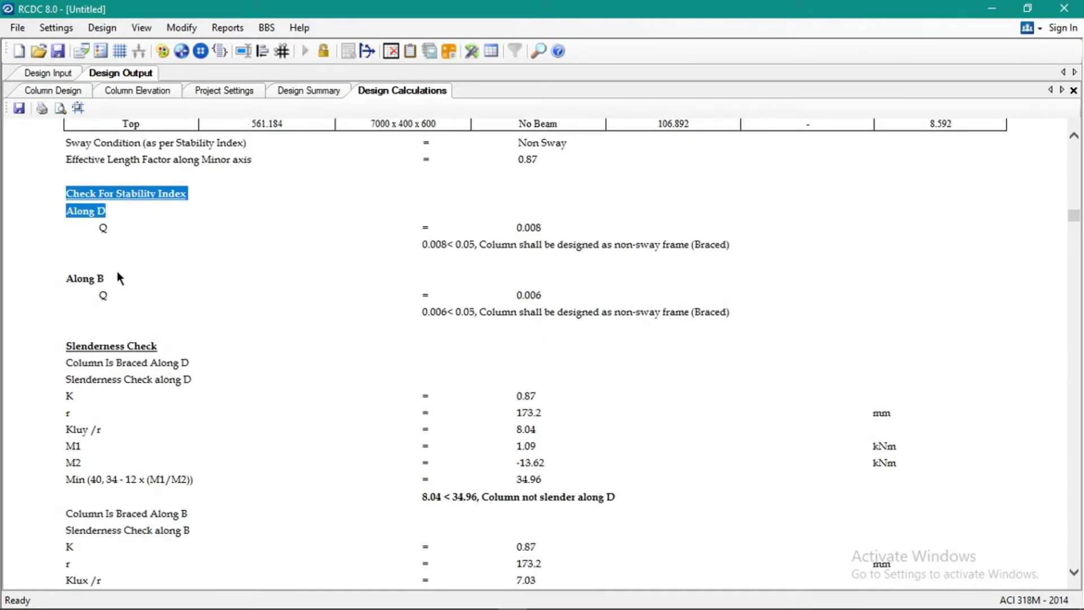
scroll(117, 271, "down", 1)
left_click(78, 229)
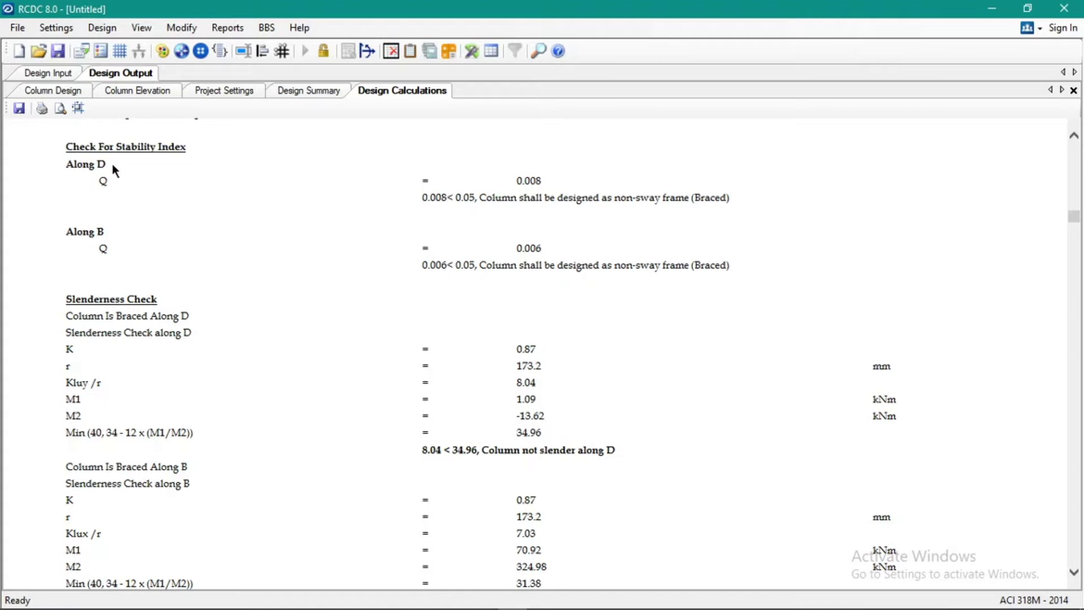
scroll(404, 278, "up", 2)
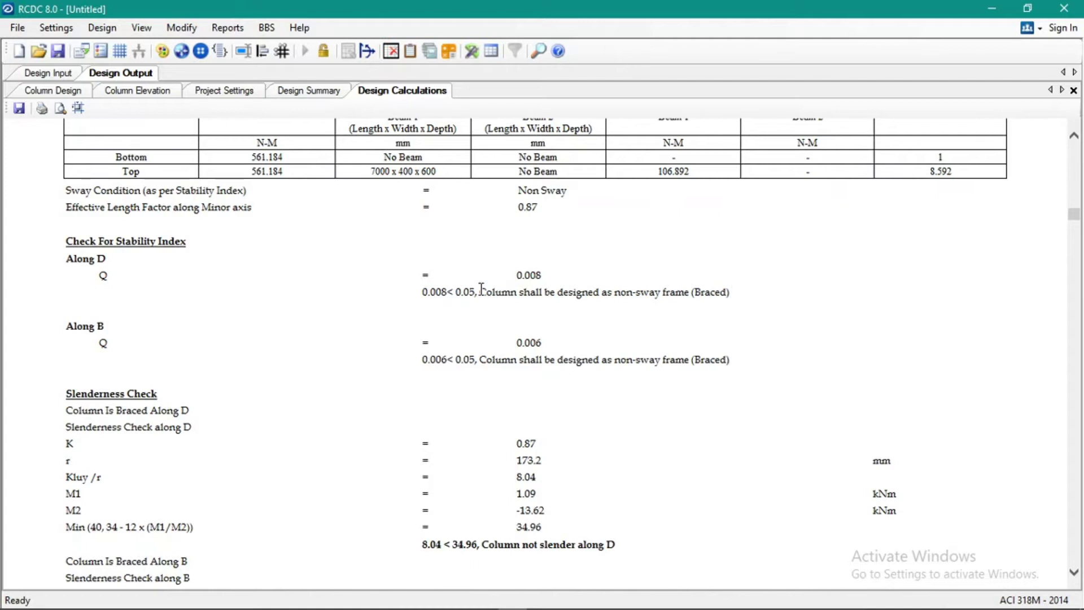
left_click_drag(481, 289, 719, 297)
left_click(733, 296)
- Check column C1's slenderness calculation along D and B
scroll(462, 340, "down", 5)
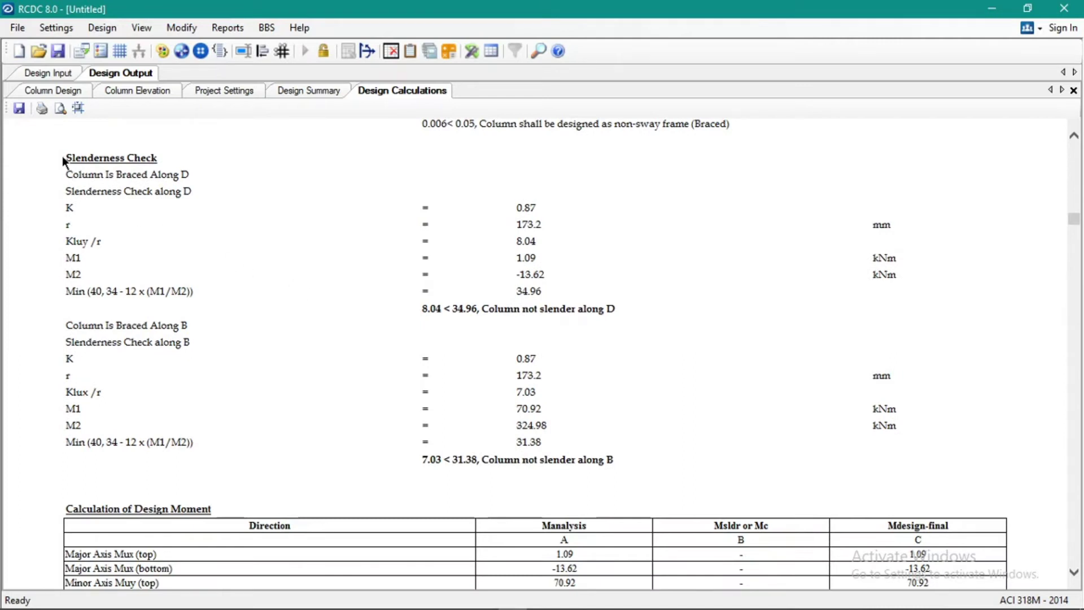
left_click_drag(422, 305, 607, 308)
left_click(341, 279)
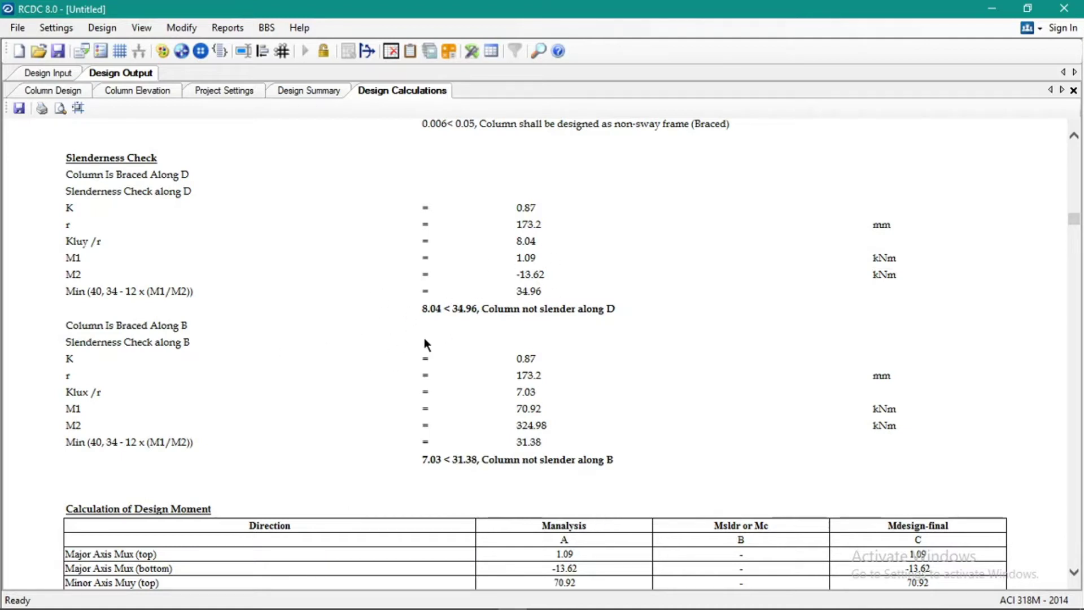
- Review the slenderness conclusions for column C1 against the limiting values along D and B
left_click_drag(422, 312, 523, 311)
left_click(505, 323)
left_click_drag(422, 310, 523, 310)
left_click(396, 318)
scroll(213, 359, "down", 2)
left_click_drag(428, 365, 494, 367)
- Examine column C1's design moments, minimum Ast, moment capacity, shear design along D and B, and links table
scroll(23, 354, "down", 3)
left_click(56, 297)
scroll(56, 288, "down", 3)
scroll(24, 311, "down", 3)
scroll(45, 269, "down", 8)
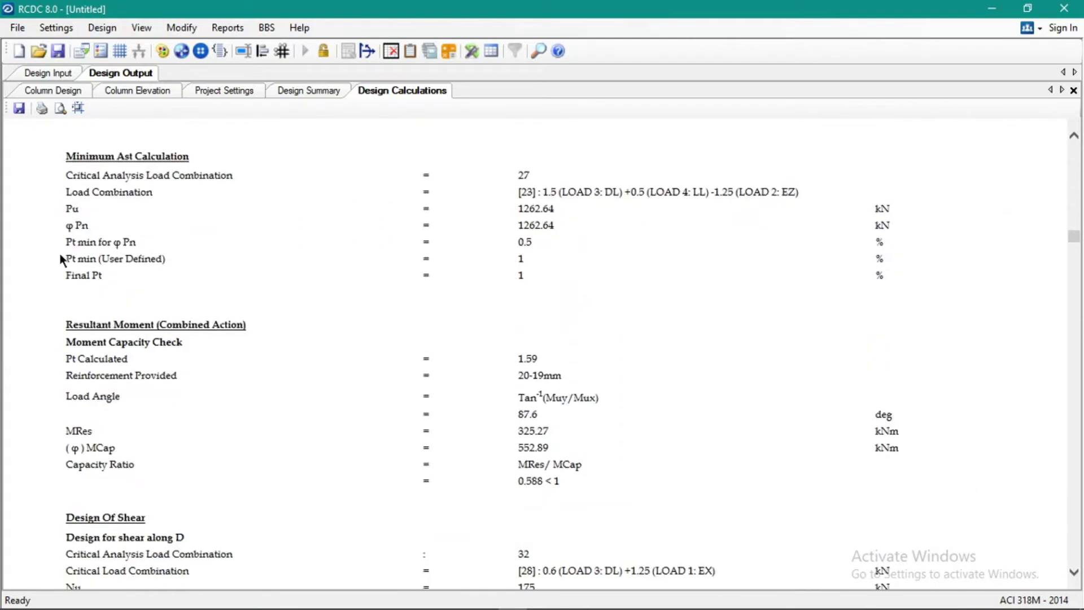
scroll(61, 260, "down", 2)
scroll(46, 290, "down", 12)
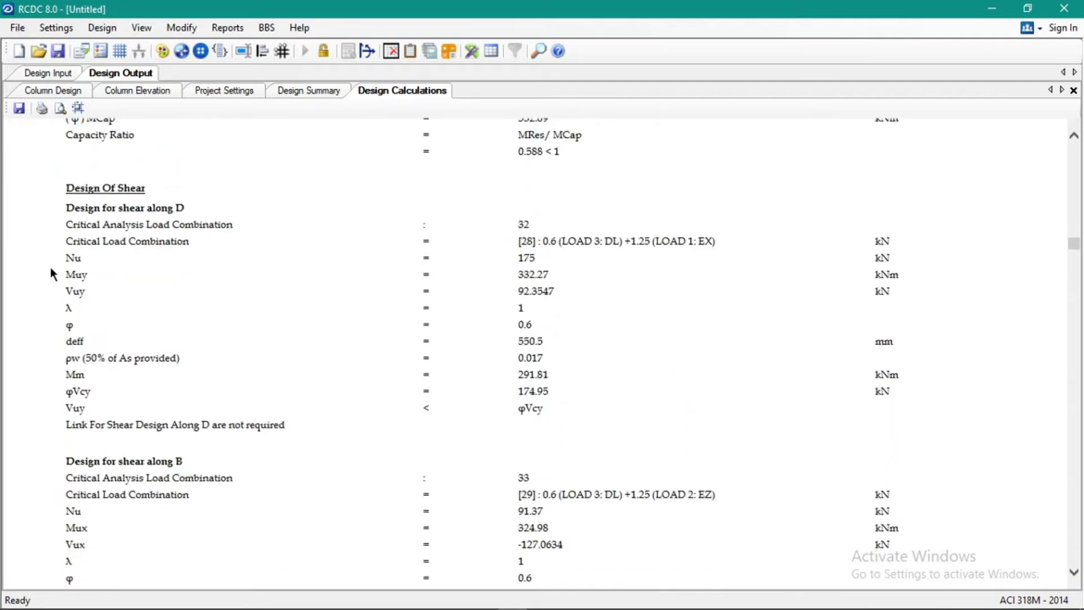
scroll(79, 248, "down", 20)
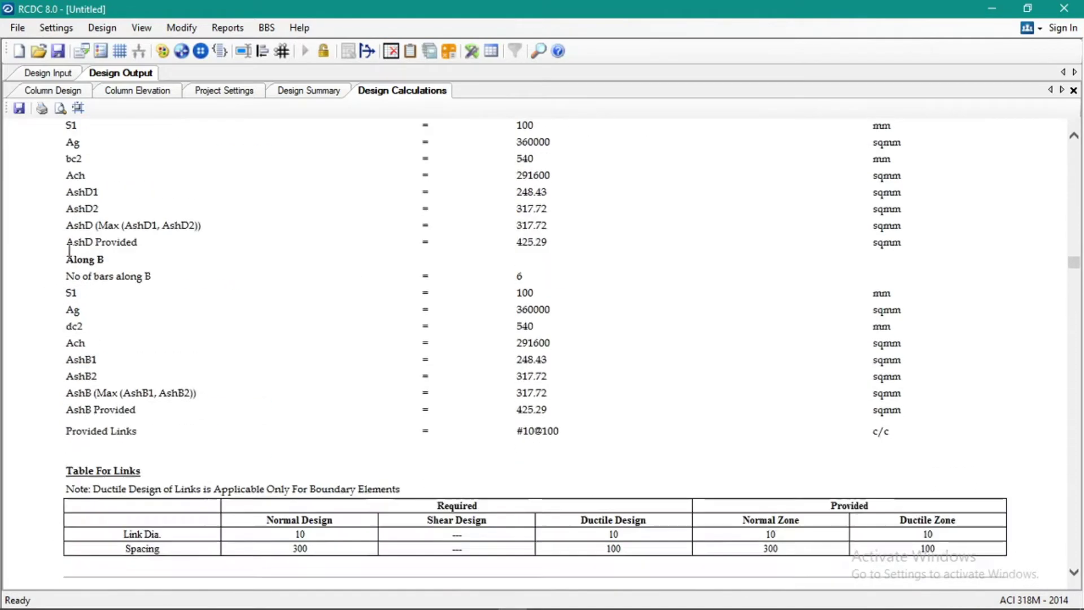
- Skim the next level's stability index, slenderness and design moment calculations, then return to the first level's load data
scroll(72, 256, "down", 20)
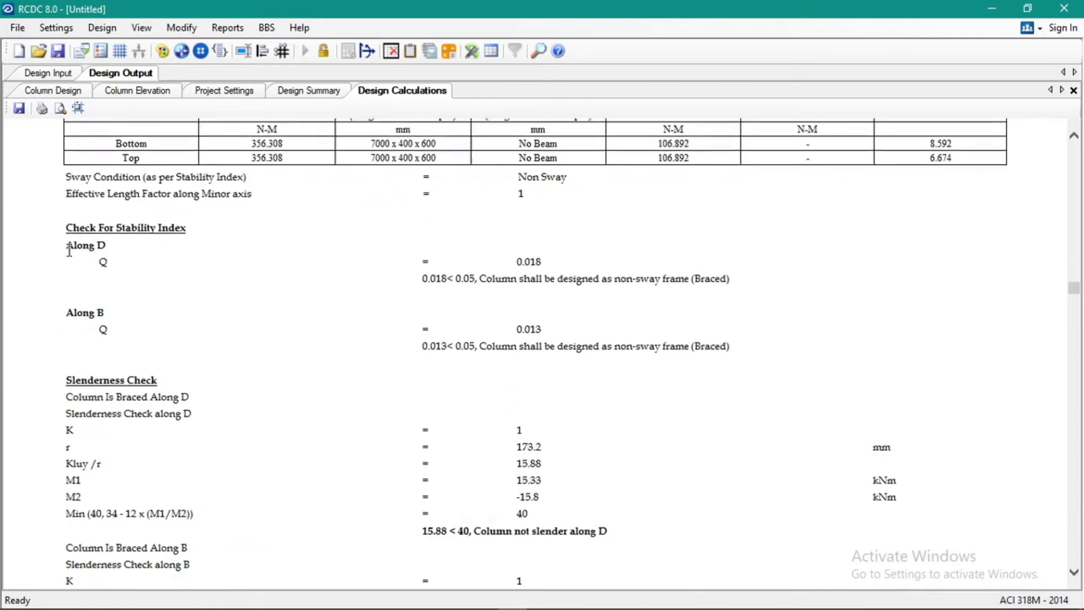
scroll(69, 250, "down", 9)
scroll(69, 250, "up", 20)
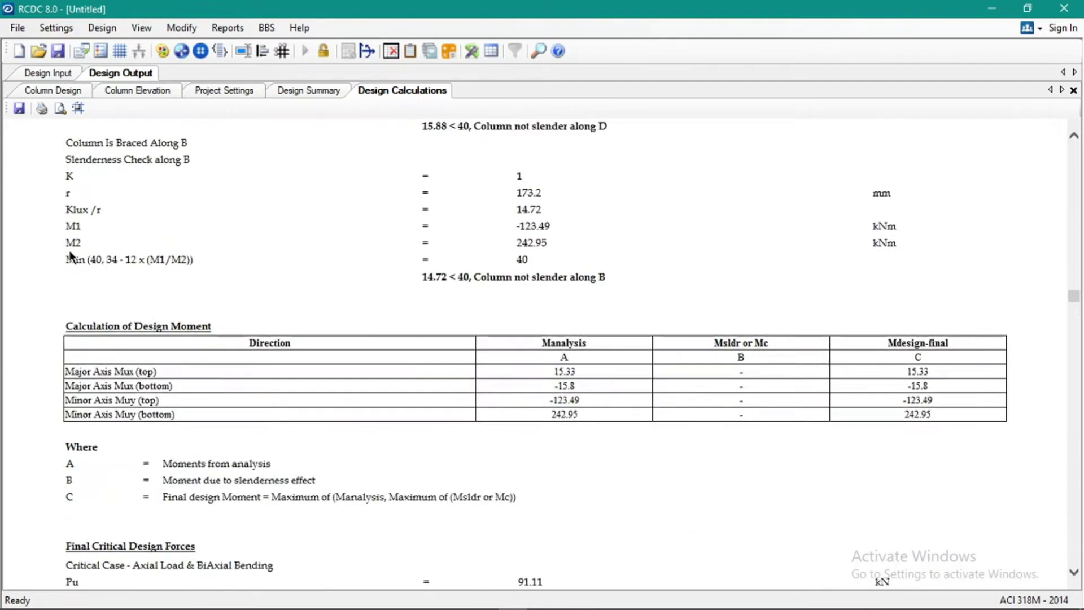
scroll(69, 250, "up", 15)
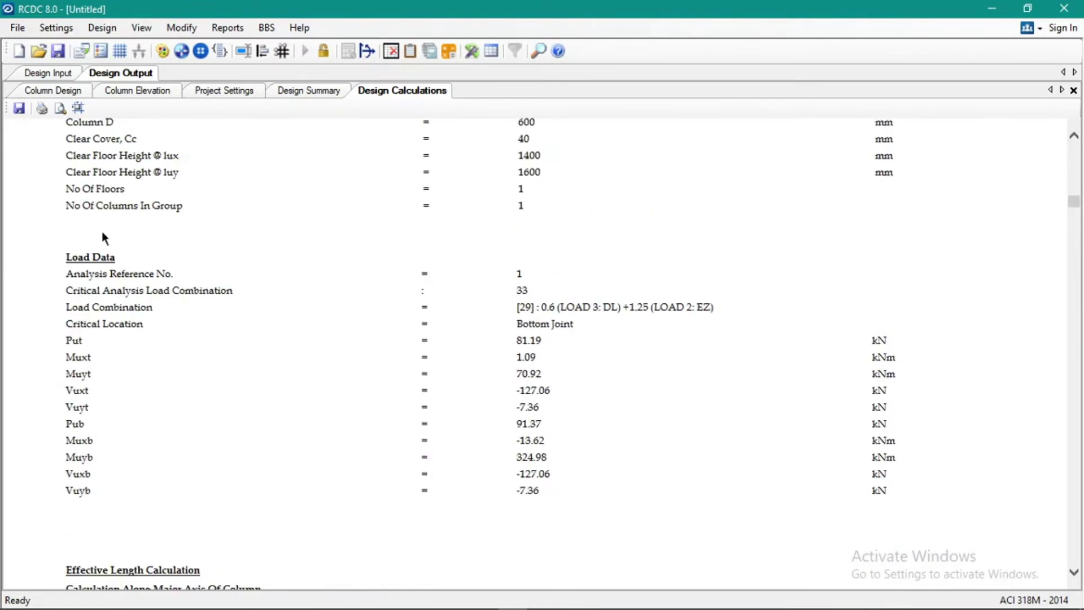
- Generate the joint design checks report for the columns
left_click(224, 29)
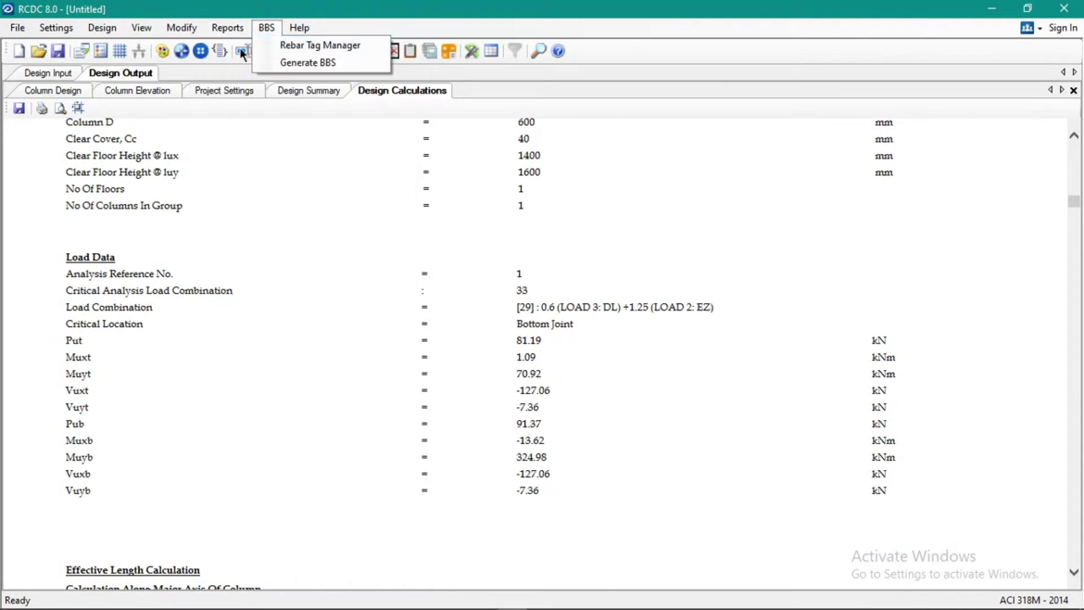
mouse_move(228, 29)
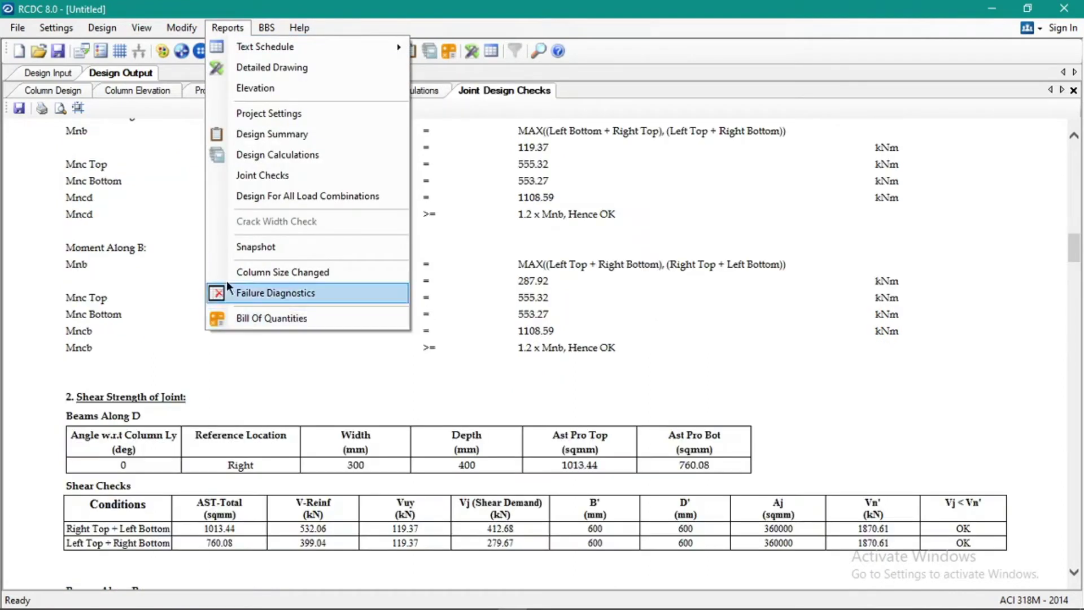
left_click(227, 286)
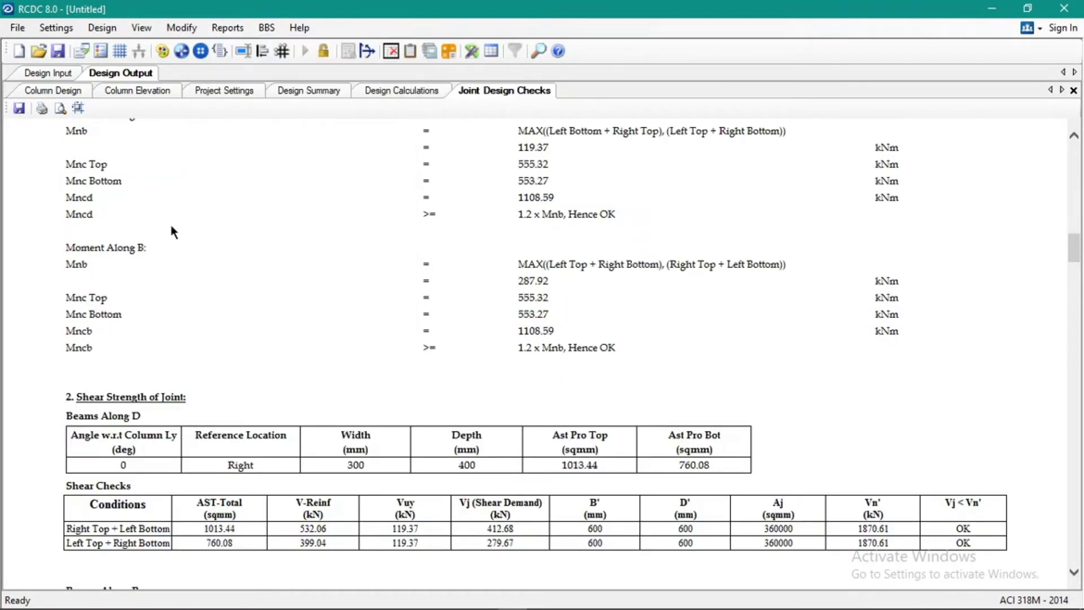
- Generate the BOQ Summary, Reinforcement Type Wise and Level and Dia Wise reports with rates of 7000 for concrete, 53 for steel and 600 for shuttering
left_click(228, 23)
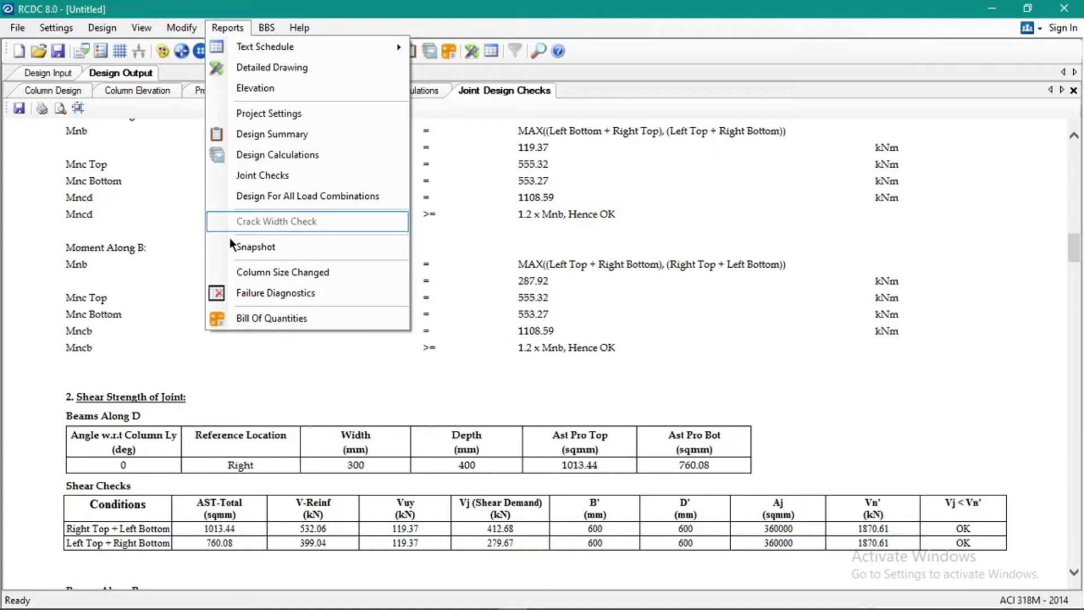
left_click(281, 314)
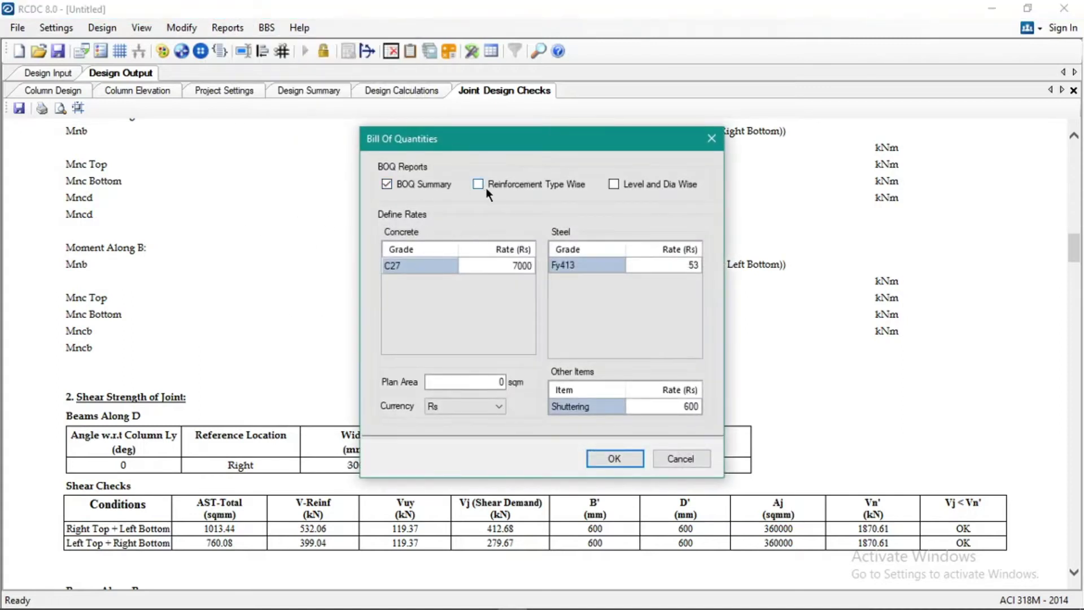
left_click(516, 267)
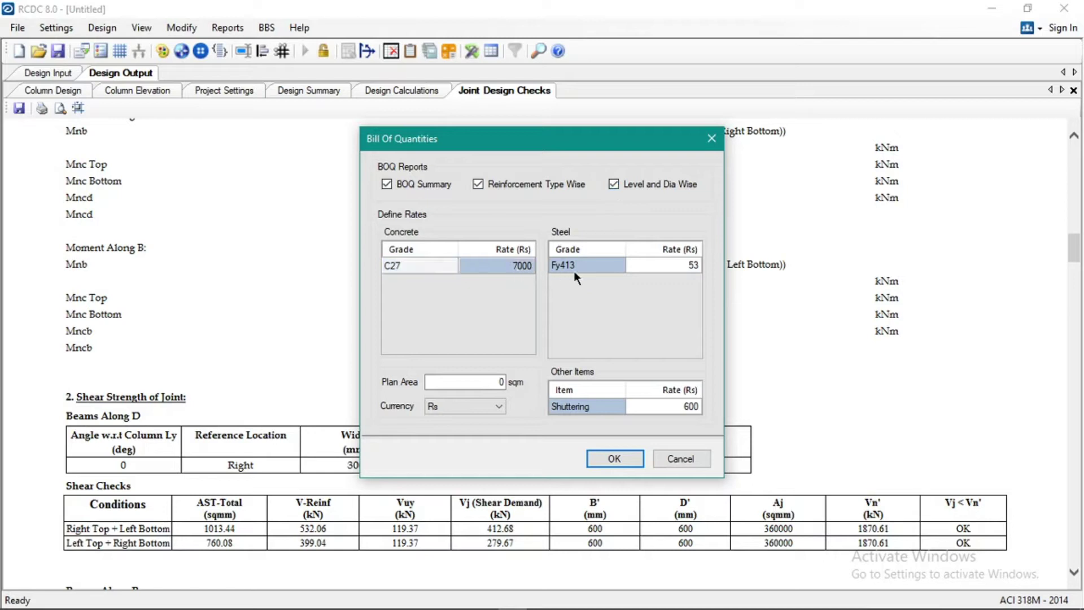
left_click(668, 265)
left_click(497, 262)
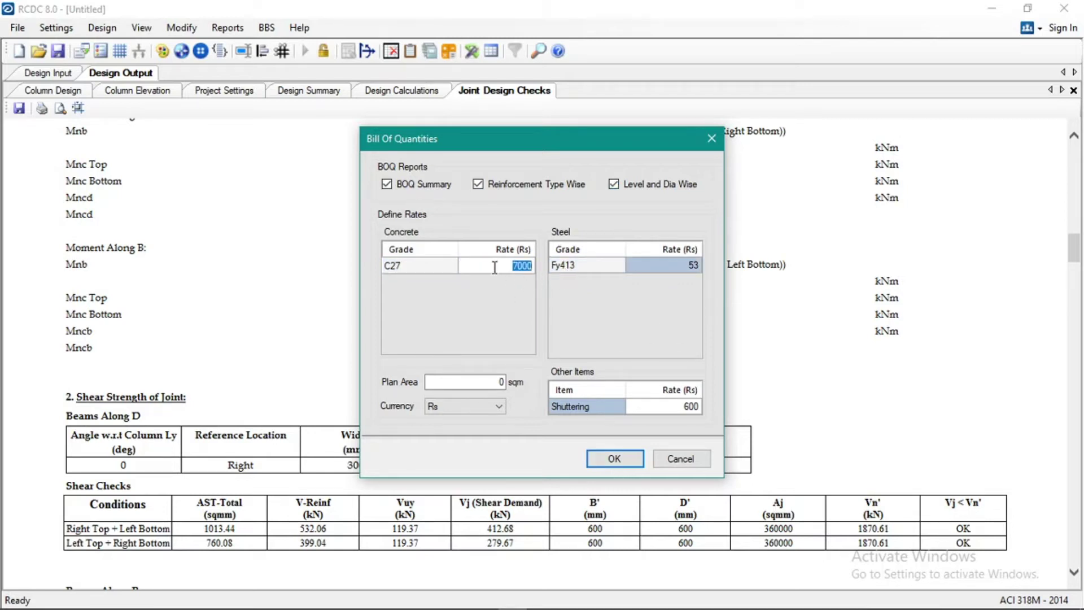
left_click(666, 264)
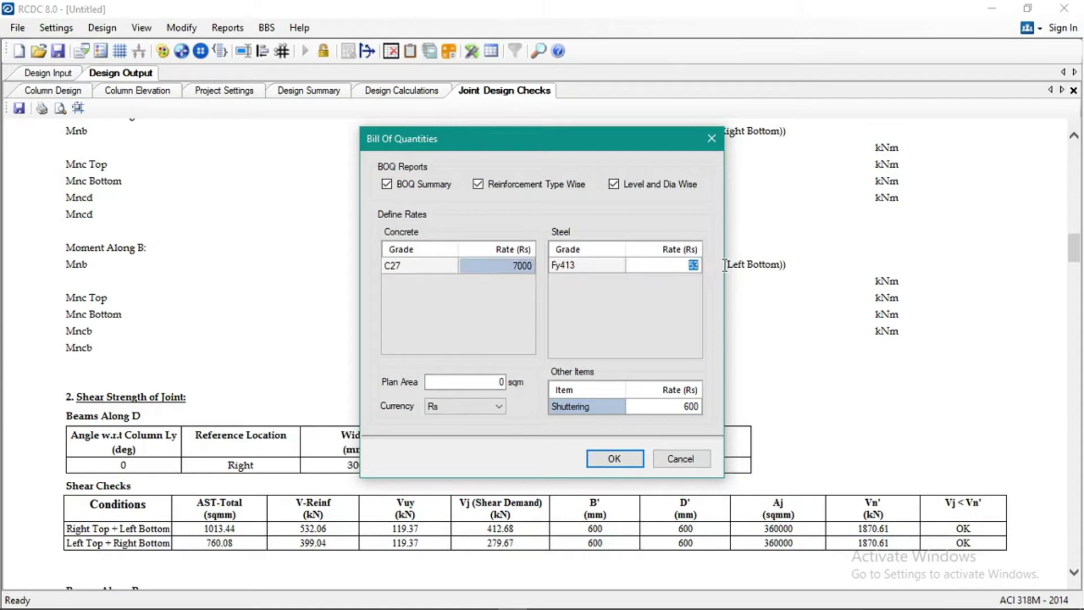
left_click(654, 289)
left_click(673, 406)
left_click(671, 407)
left_click(650, 405)
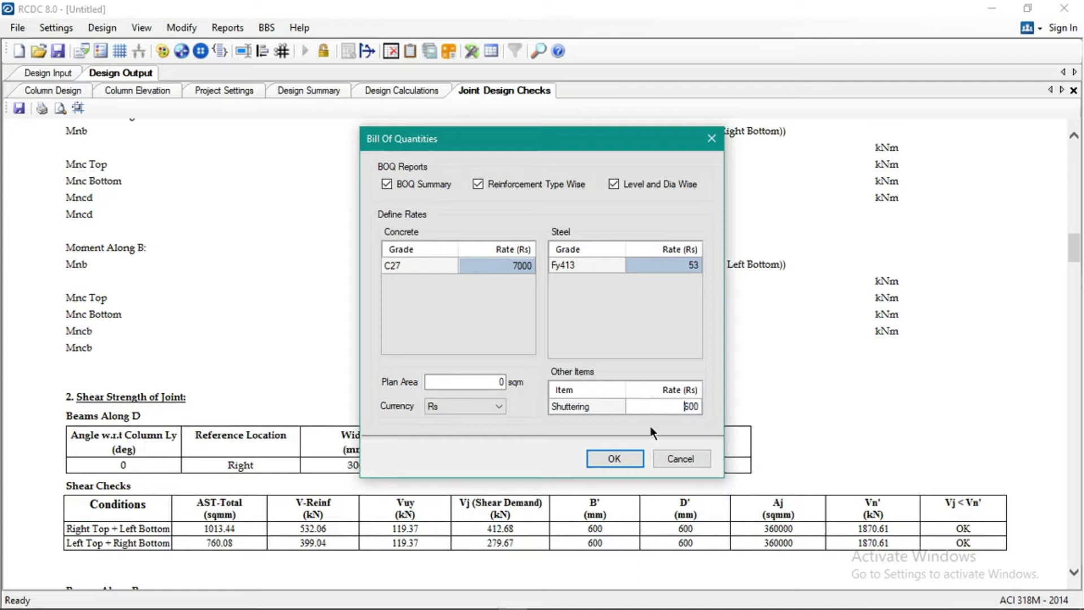
left_click(617, 459)
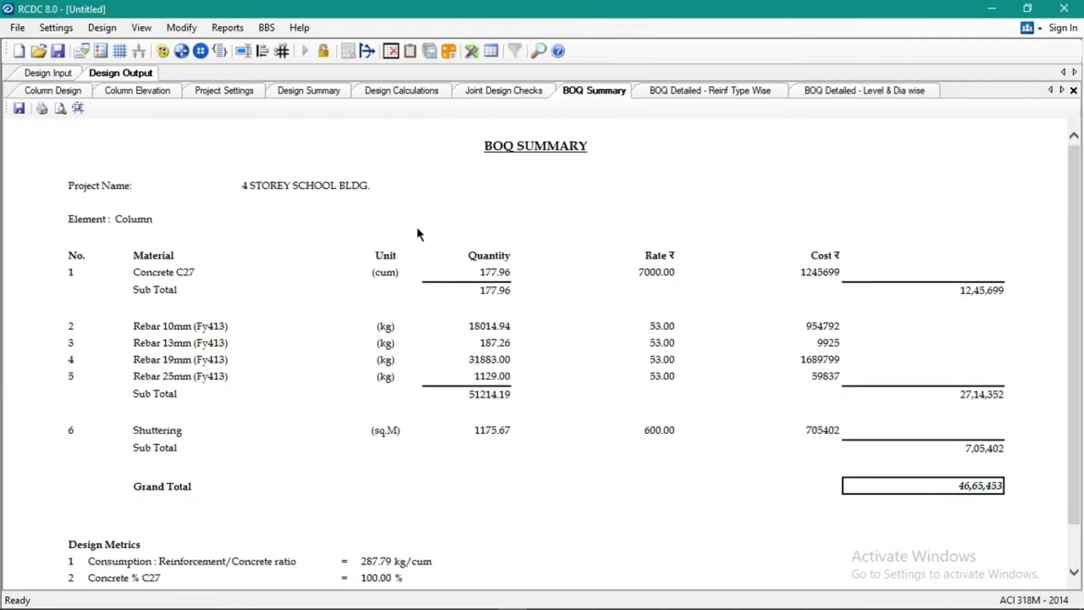
- Examine the BOQ summary's quantities and costs for C27 concrete, each Fy413 rebar size and shuttering
scroll(417, 232, "down", 1)
scroll(411, 238, "up", 1)
left_click_drag(476, 289, 513, 290)
left_click(519, 291)
left_click_drag(793, 271, 843, 274)
left_click(474, 327)
left_click_drag(120, 334, 225, 362)
left_click(469, 326)
left_click_drag(135, 333, 226, 343)
left_click(218, 372)
scroll(463, 370, "down", 1)
double_click(496, 377)
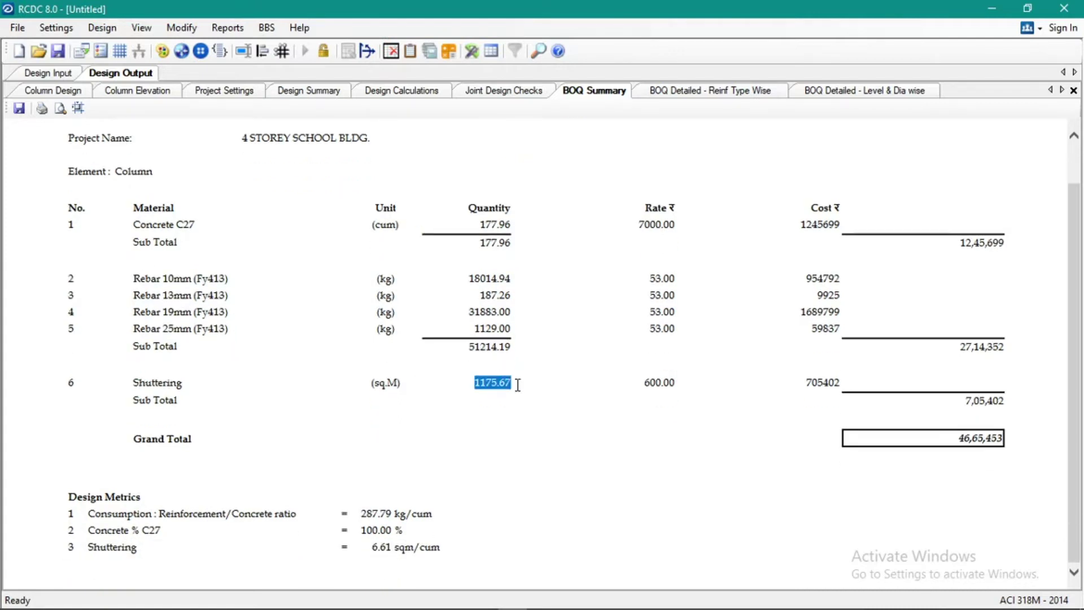
- Examine the reinforcement-type-wise detailed BOQ for each column's concrete, reinforcement and shuttering by level, including the totals row
left_click(695, 90)
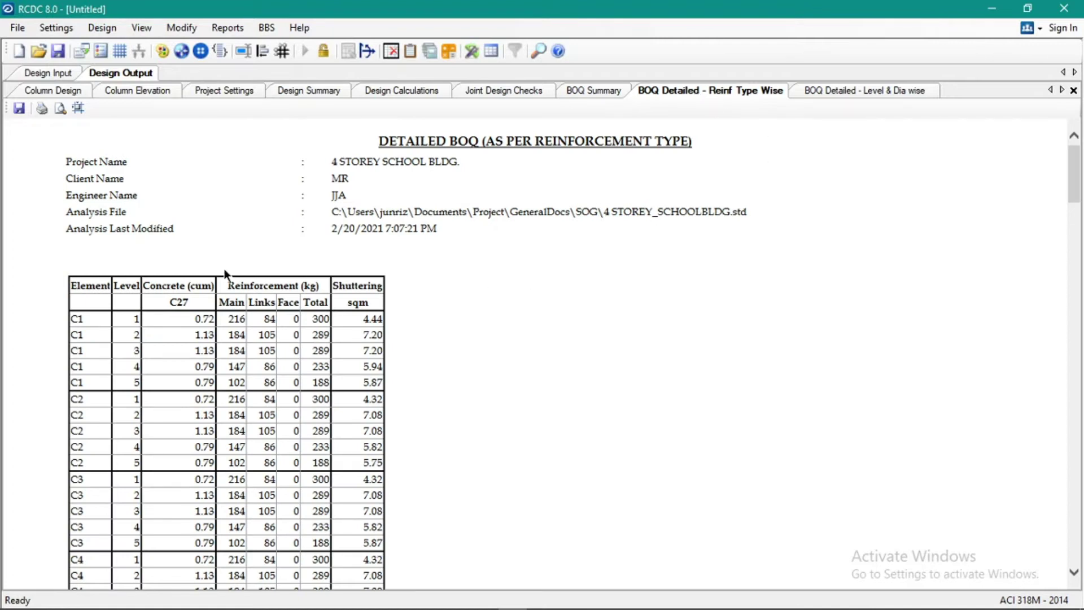
scroll(40, 263, "down", 1)
scroll(41, 267, "down", 1)
scroll(56, 255, "down", 2)
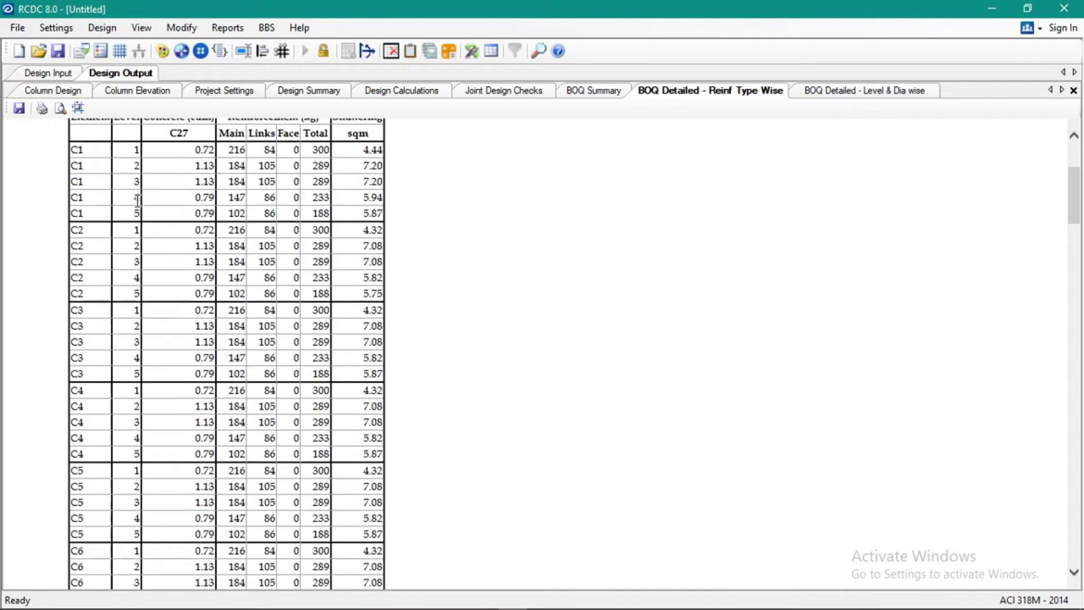
scroll(104, 181, "up", 1)
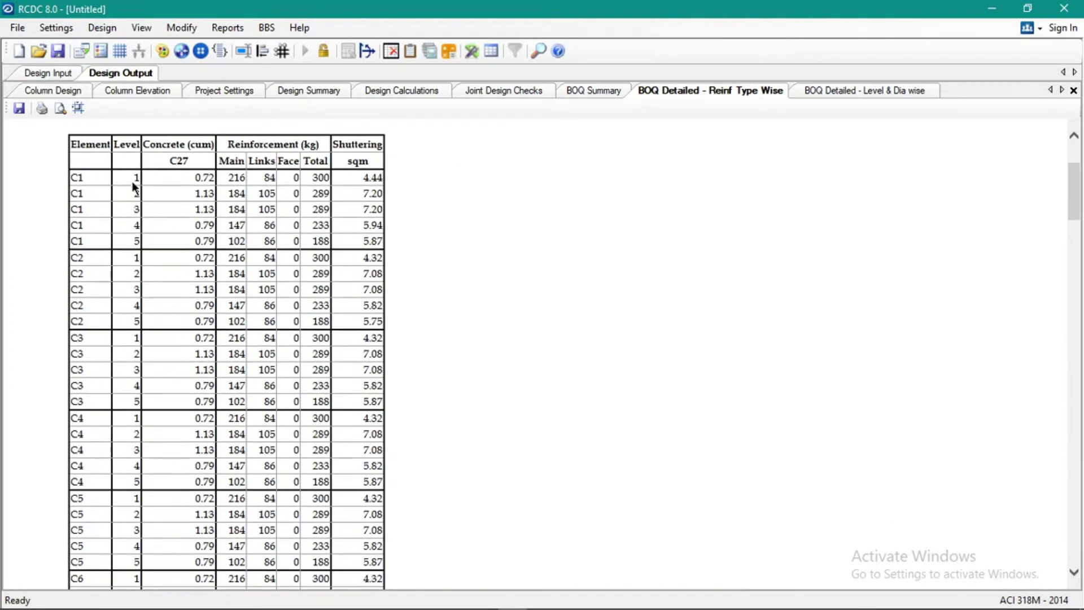
scroll(142, 211, "down", 8)
scroll(181, 239, "up", 12)
left_click_drag(182, 323, 200, 384)
left_click(184, 341)
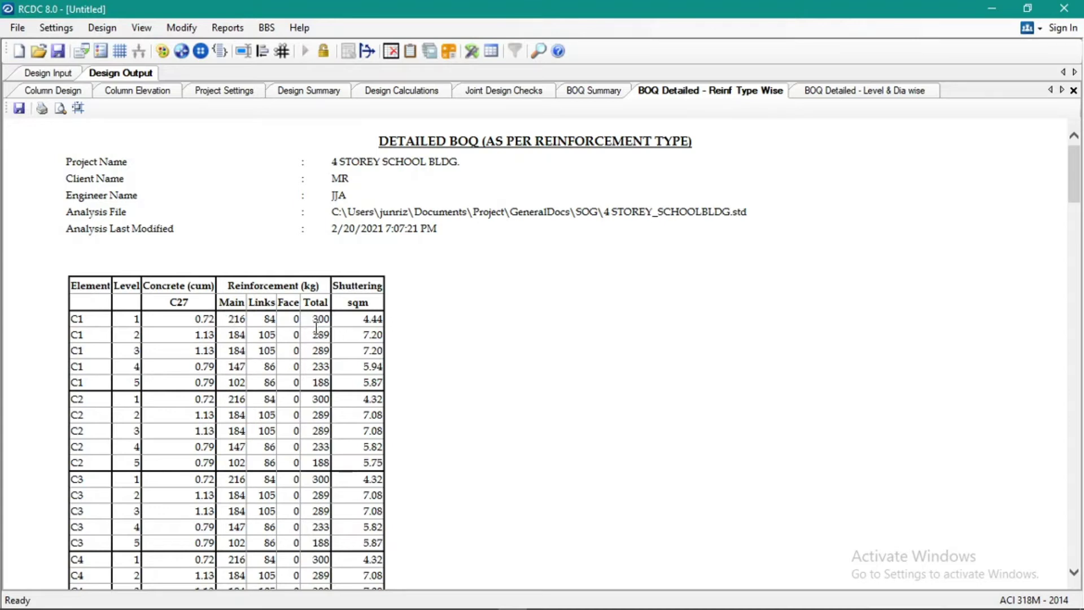
scroll(348, 327, "down", 20)
scroll(298, 337, "down", 20)
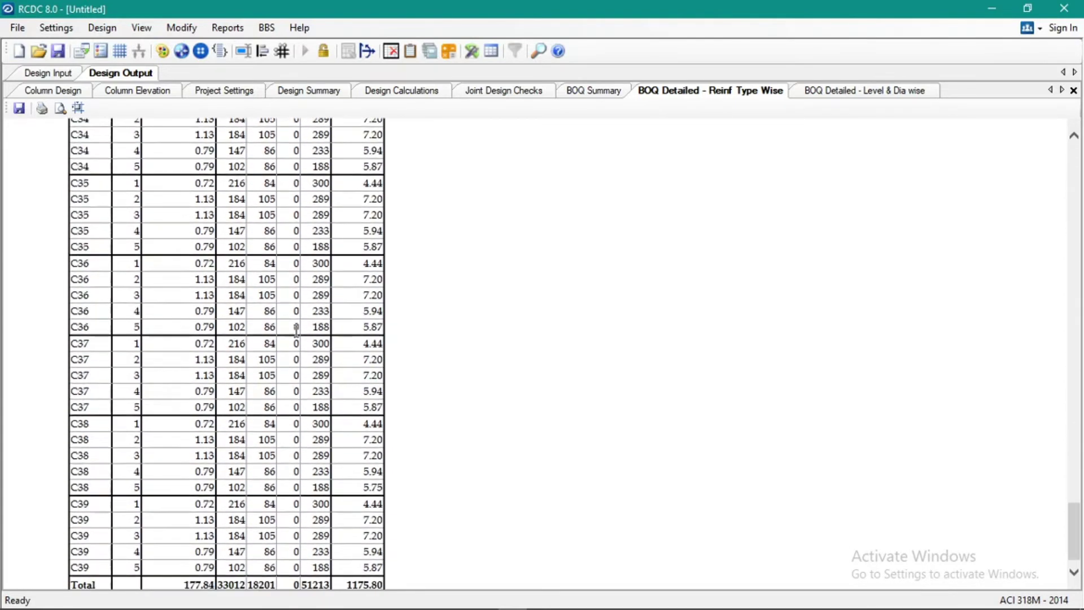
left_click_drag(183, 567, 414, 527)
- Set up a bar bending schedule for column C1 with 12 m maximum rebar length, start rebar number 1 and 5 mm length round-off
left_click(226, 29)
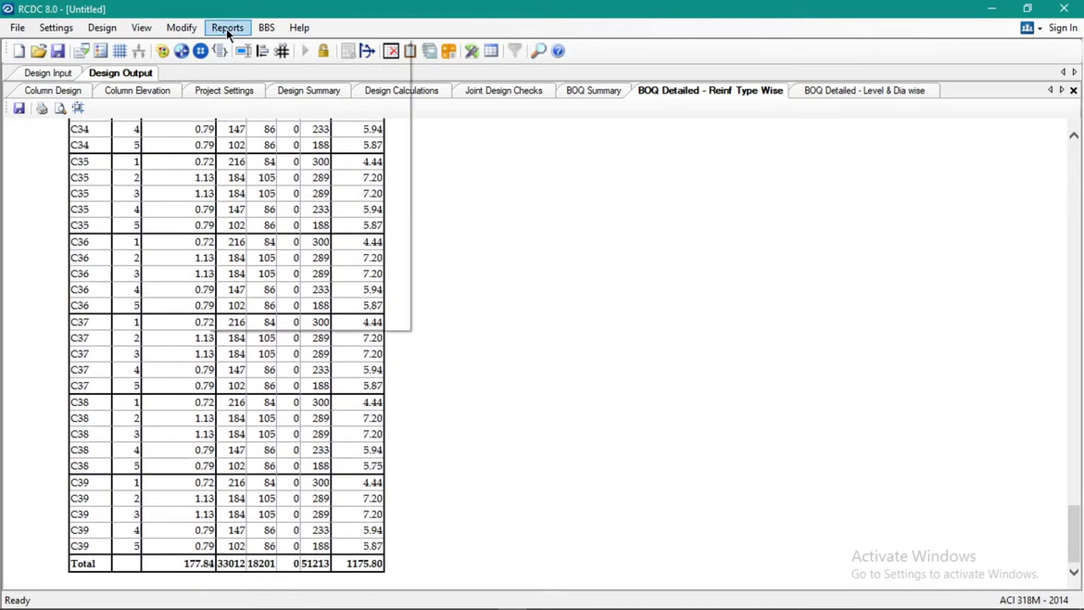
left_click(226, 29)
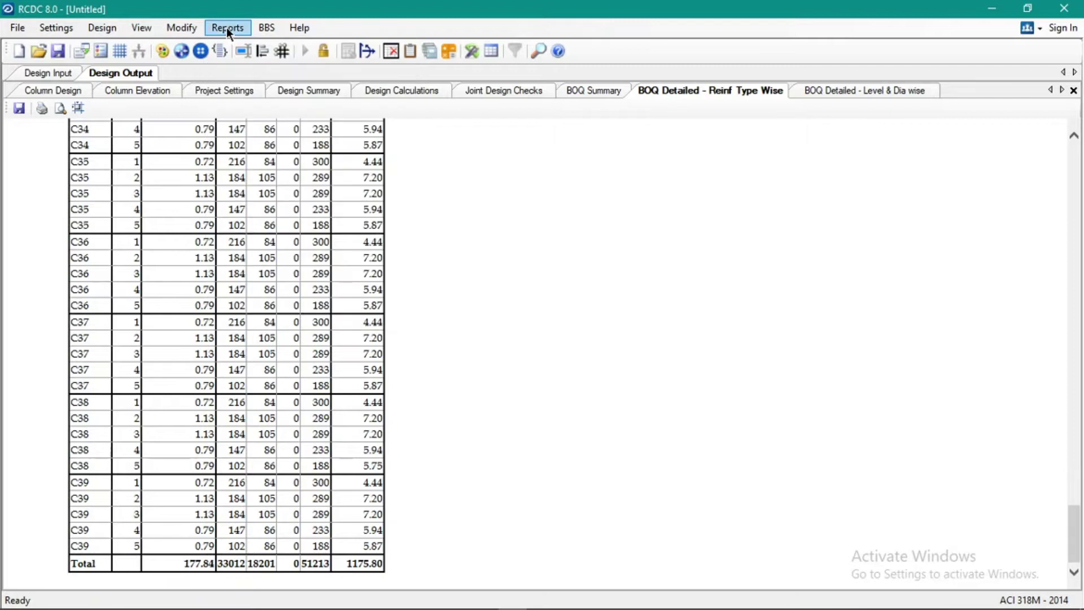
left_click(271, 27)
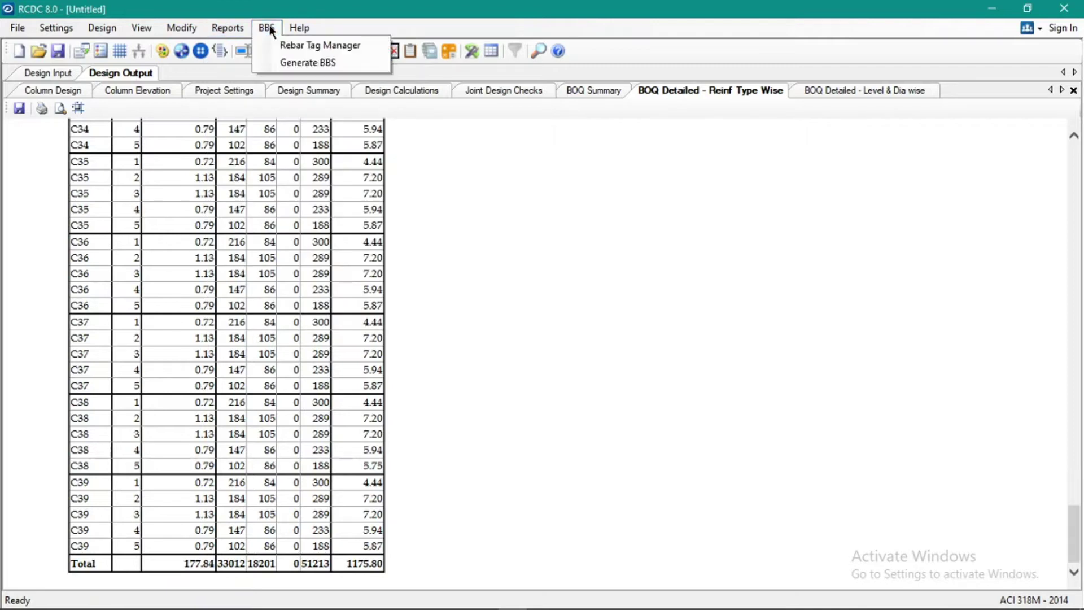
left_click(290, 67)
left_click_drag(438, 226, 320, 193)
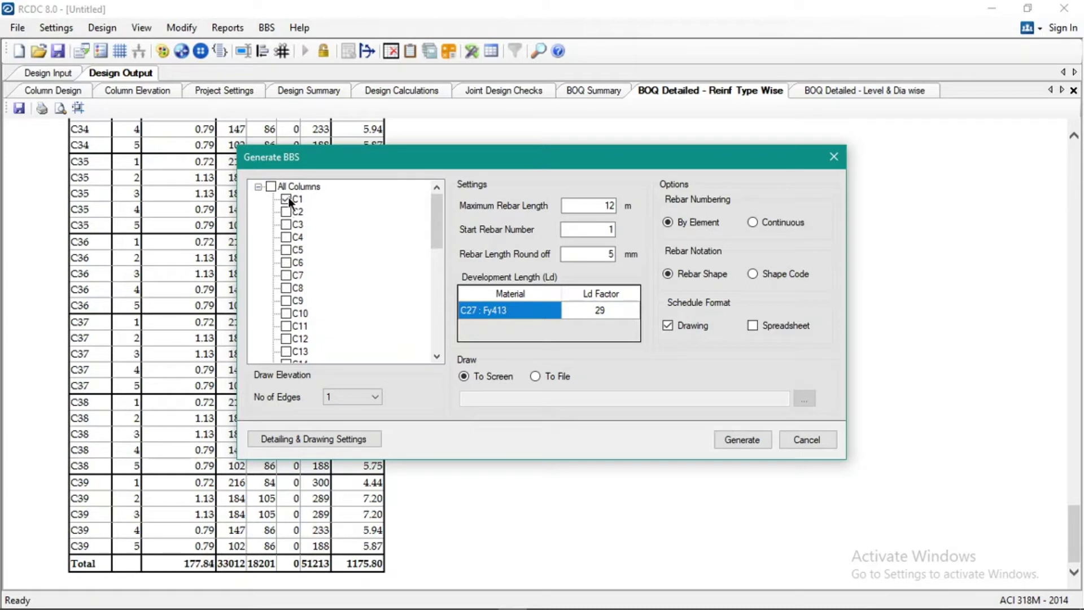
left_click(581, 204)
left_click_drag(582, 204, 664, 214)
left_click(591, 204)
left_click(589, 230)
left_click(591, 205)
left_click(598, 253)
left_click(753, 326)
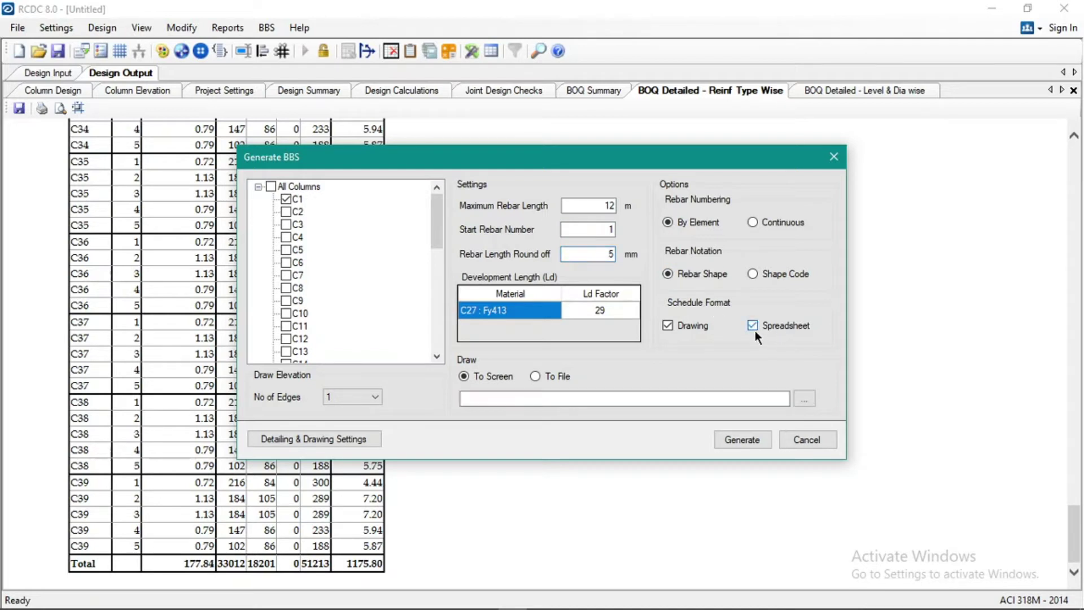
left_click(804, 398)
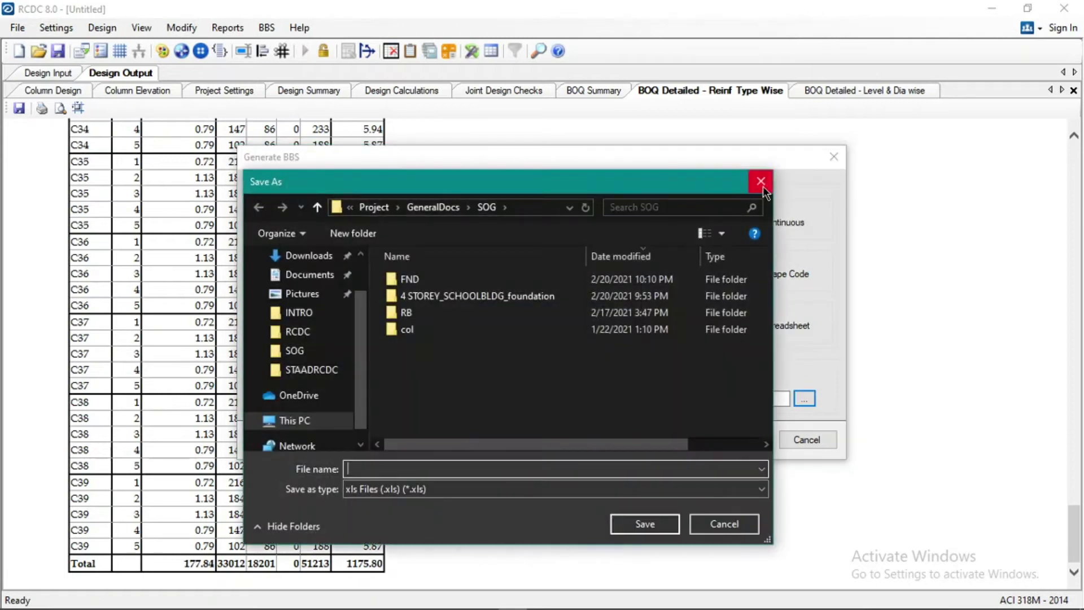
left_click(762, 182)
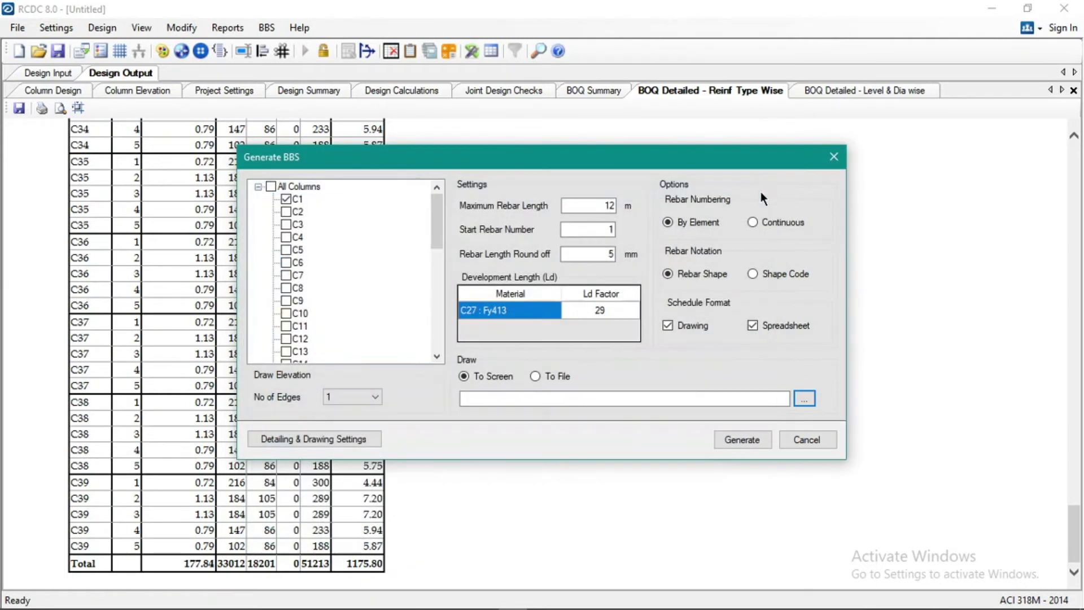
left_click(753, 326)
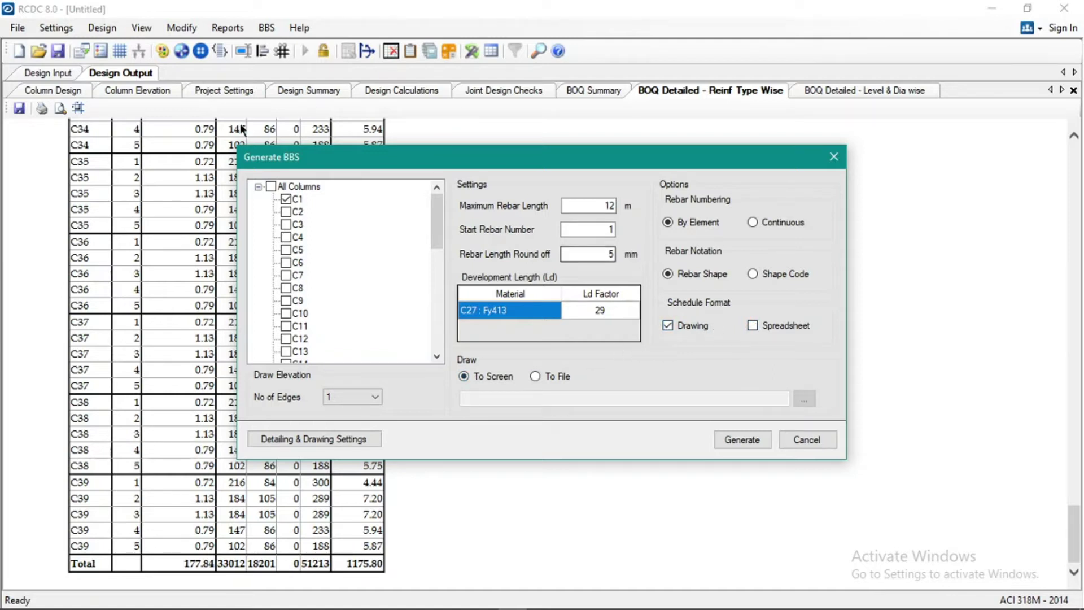
left_click(546, 378)
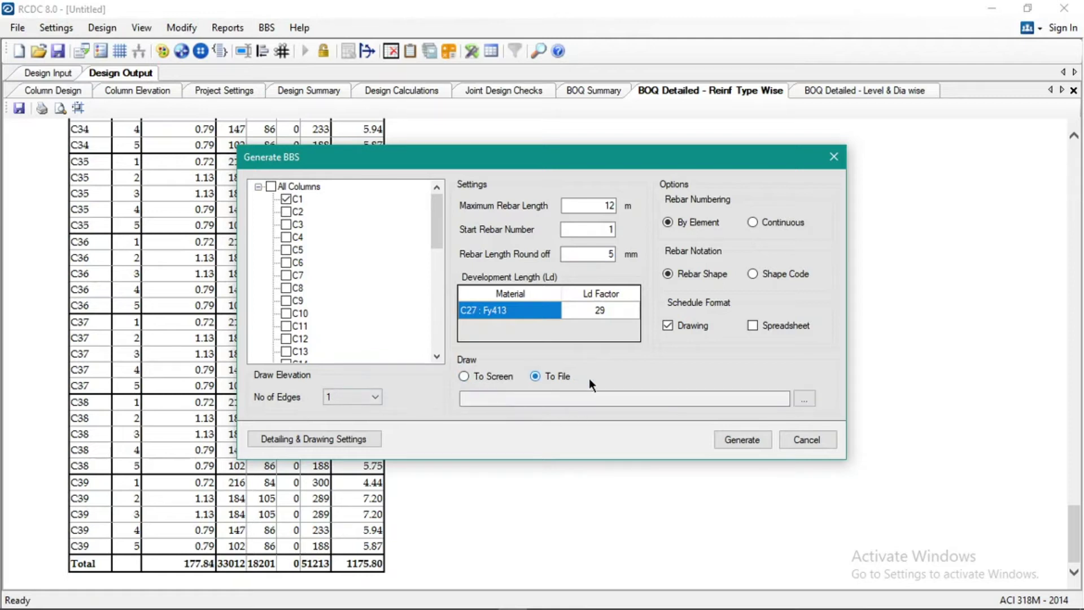
left_click(761, 181)
- Generate column C1's bar bending schedule to screen in drawing format and inspect its bar mark table
left_click(483, 376)
left_click(740, 439)
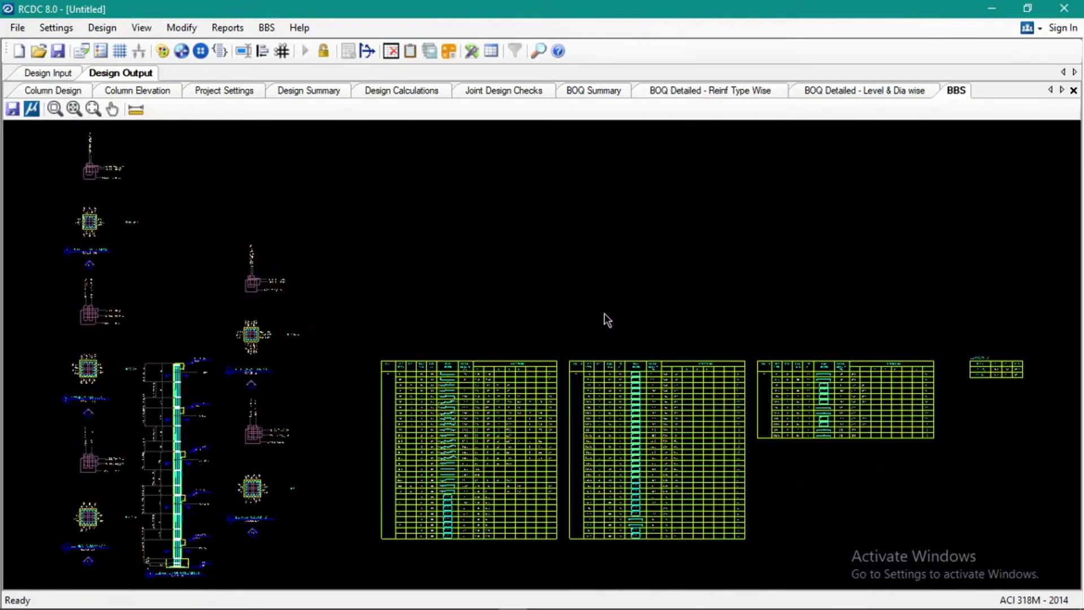
scroll(613, 317, "down", 2)
scroll(621, 325, "up", 5)
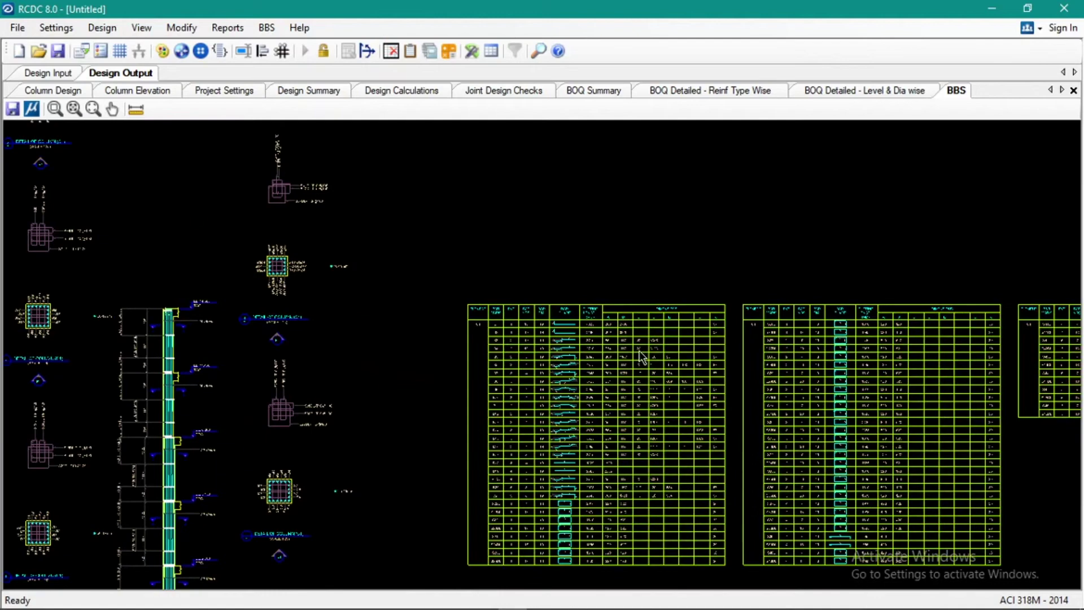
scroll(640, 355, "up", 1)
scroll(598, 353, "down", 4)
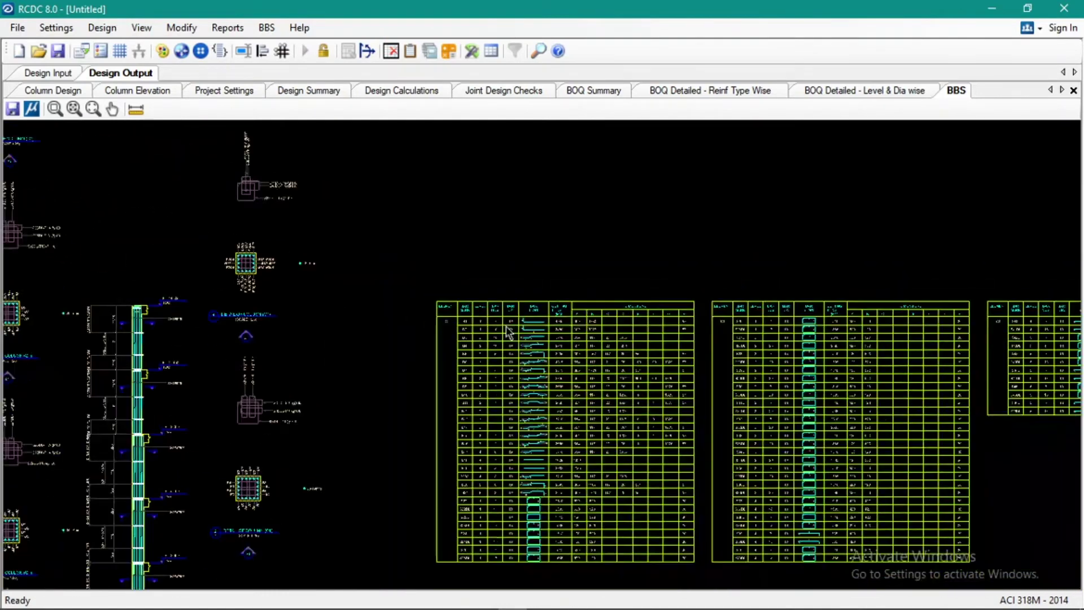
scroll(487, 334, "up", 3)
scroll(484, 333, "down", 2)
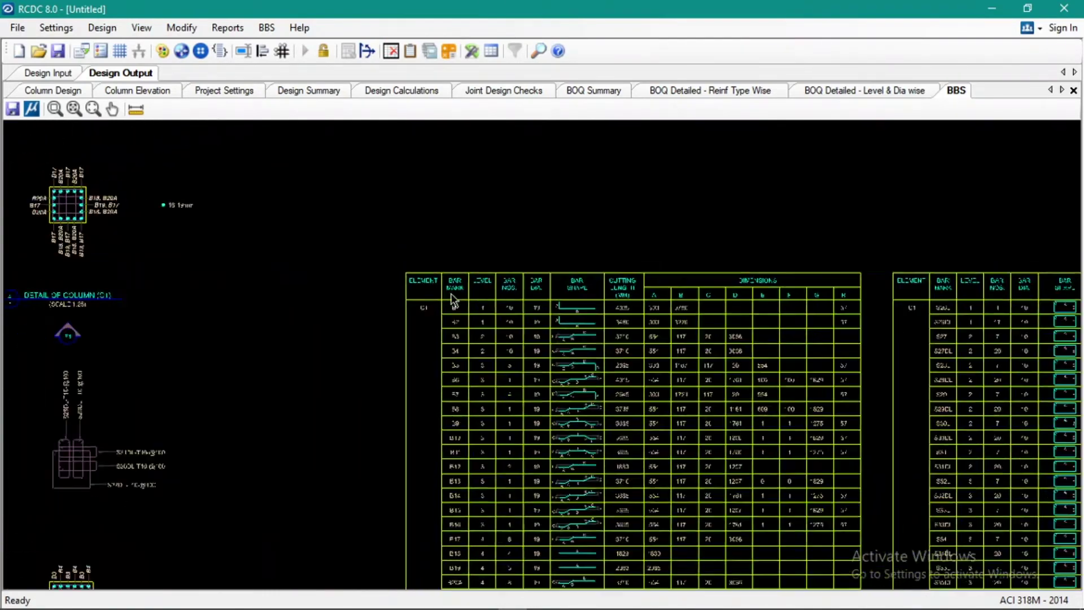
- Try to save column C1's bar bending schedule drawing
scroll(570, 493, "down", 3)
scroll(559, 455, "down", 1)
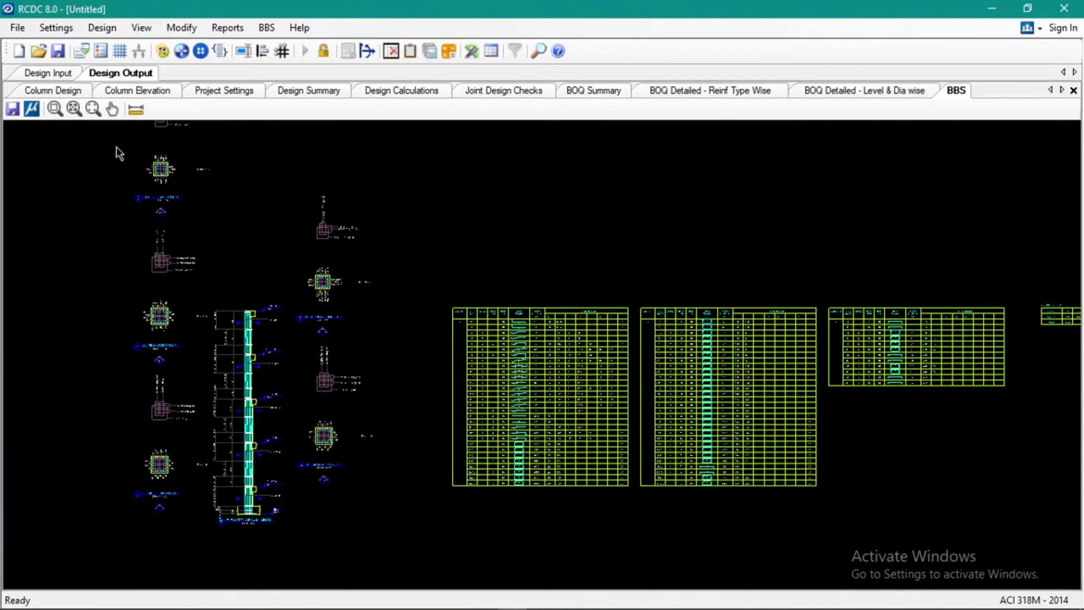
left_click(12, 109)
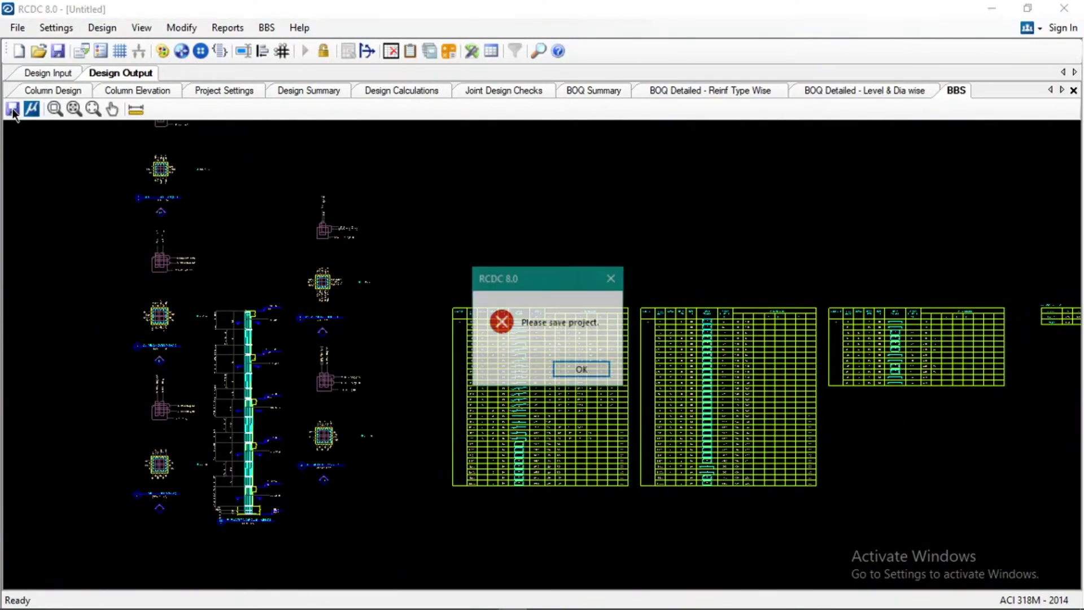
left_click(595, 371)
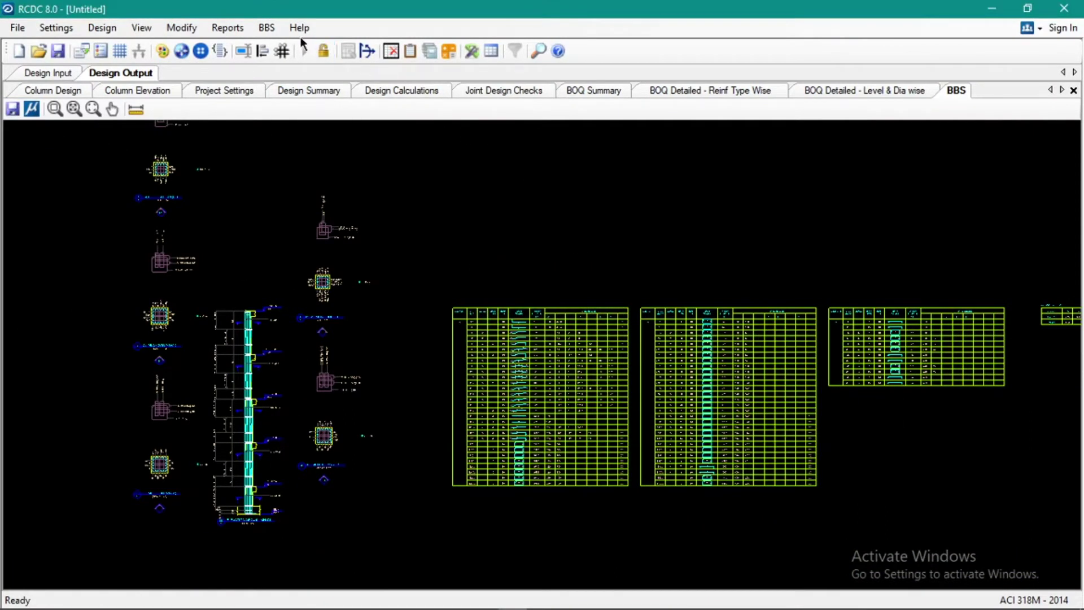
- Examine column C1's elevation, section details and bar mark tables in the bar bending schedule drawing
left_click(269, 28)
left_click(505, 234)
scroll(770, 443, "down", 1)
scroll(770, 443, "up", 4)
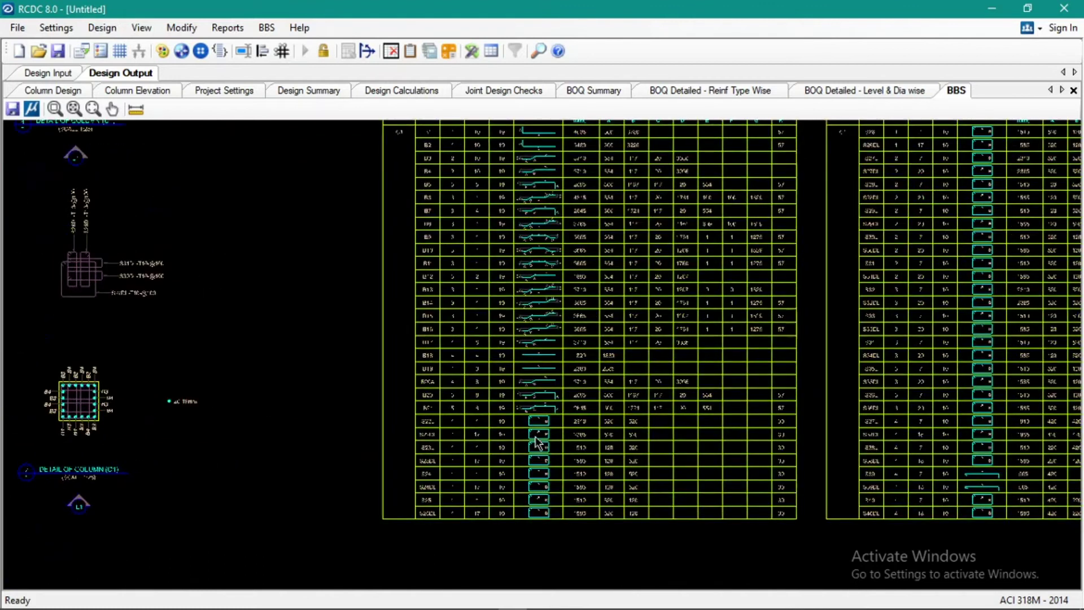
scroll(536, 444, "down", 1)
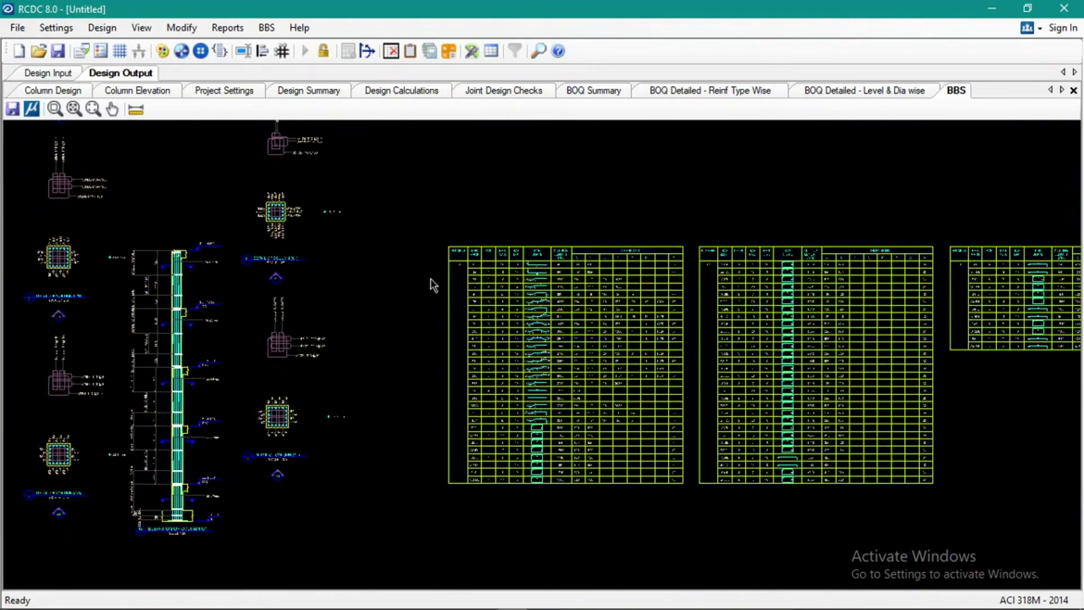
scroll(443, 236, "down", 1)
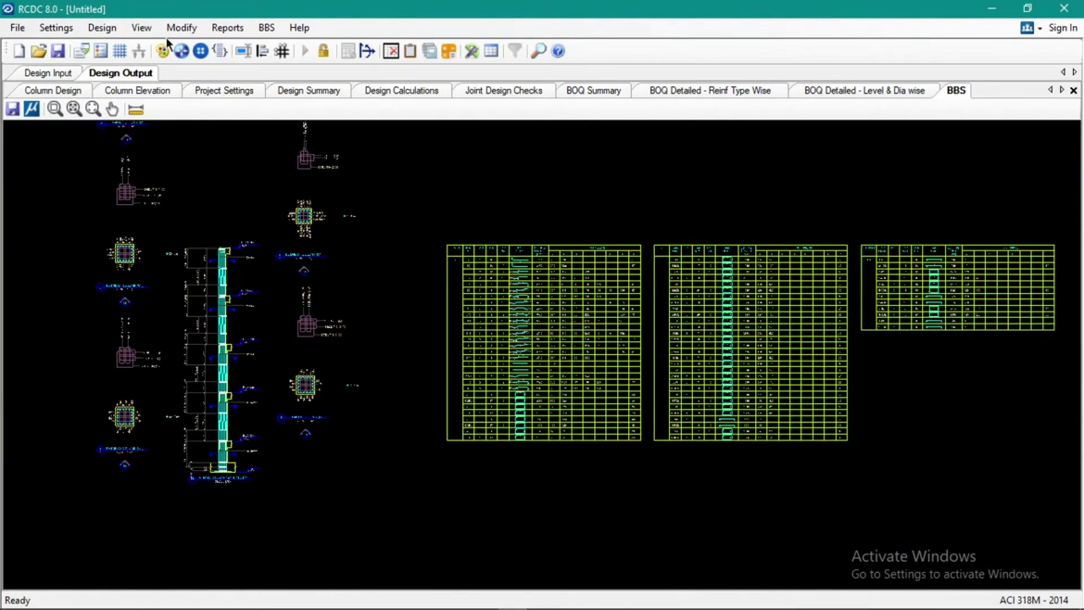
- Return to the column design results and select column C1 at the 2m to 5.15m level
left_click(67, 77)
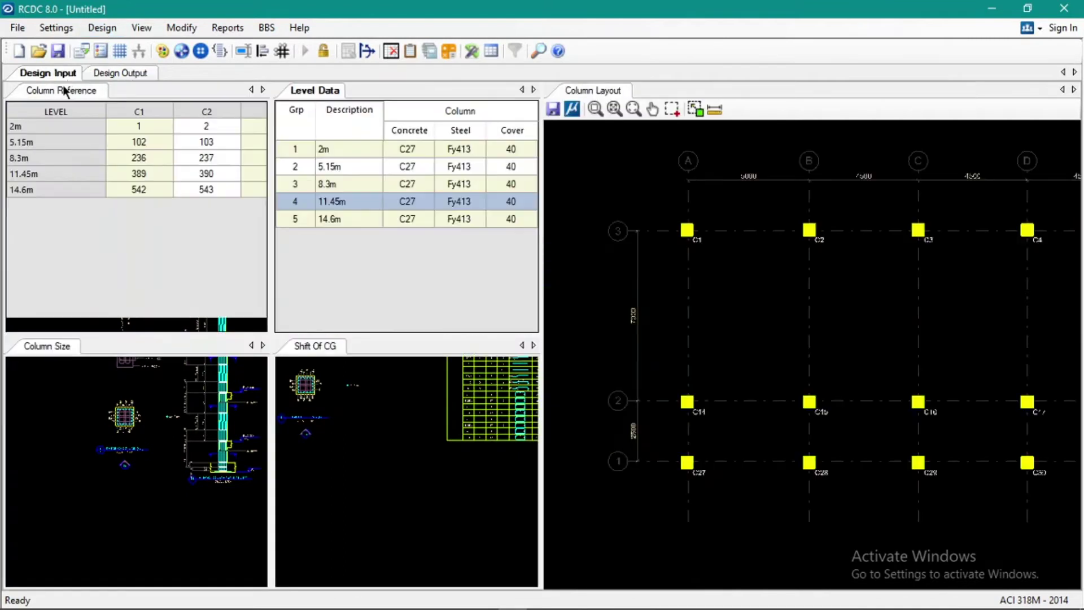
left_click(105, 72)
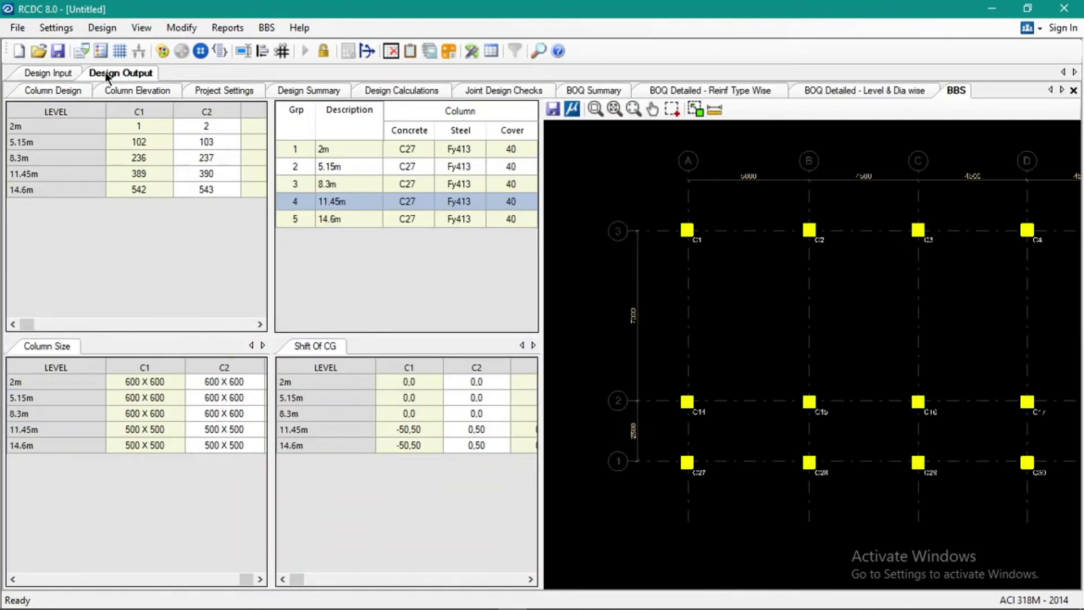
left_click(57, 90)
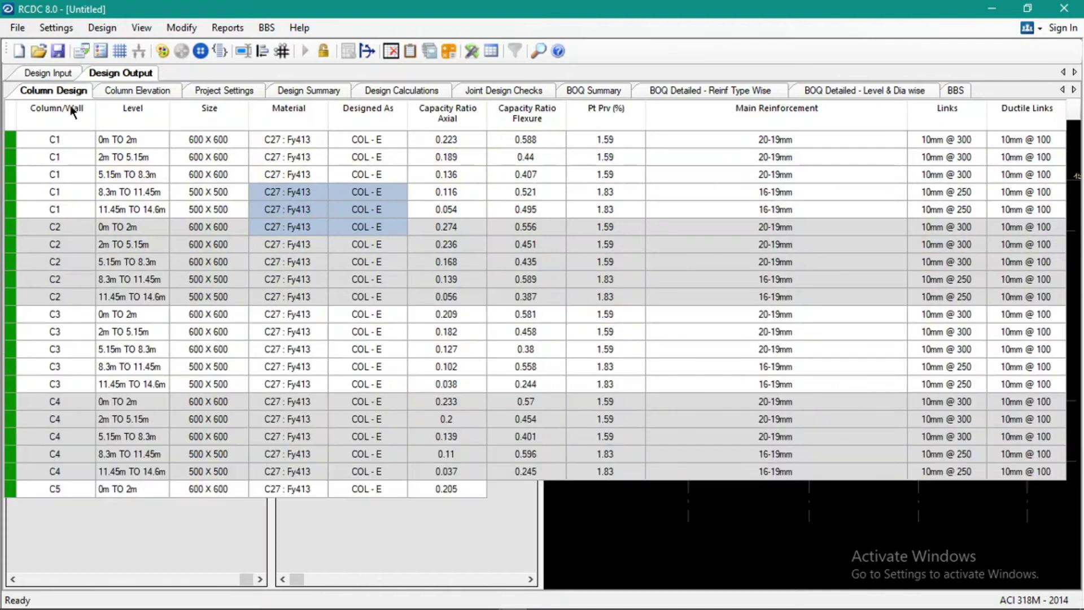
left_click(76, 191)
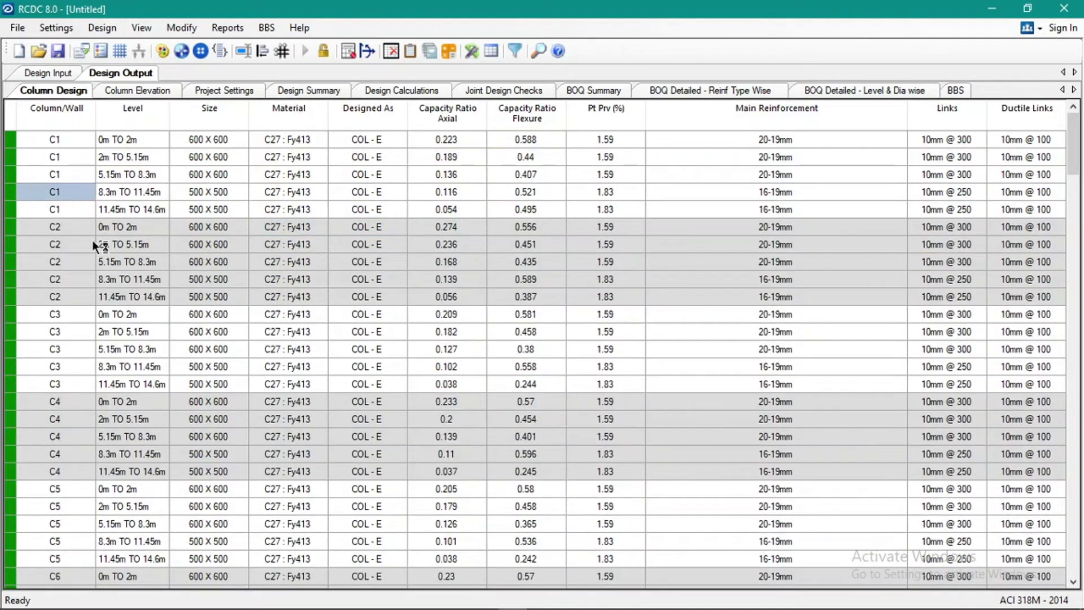
left_click(66, 246)
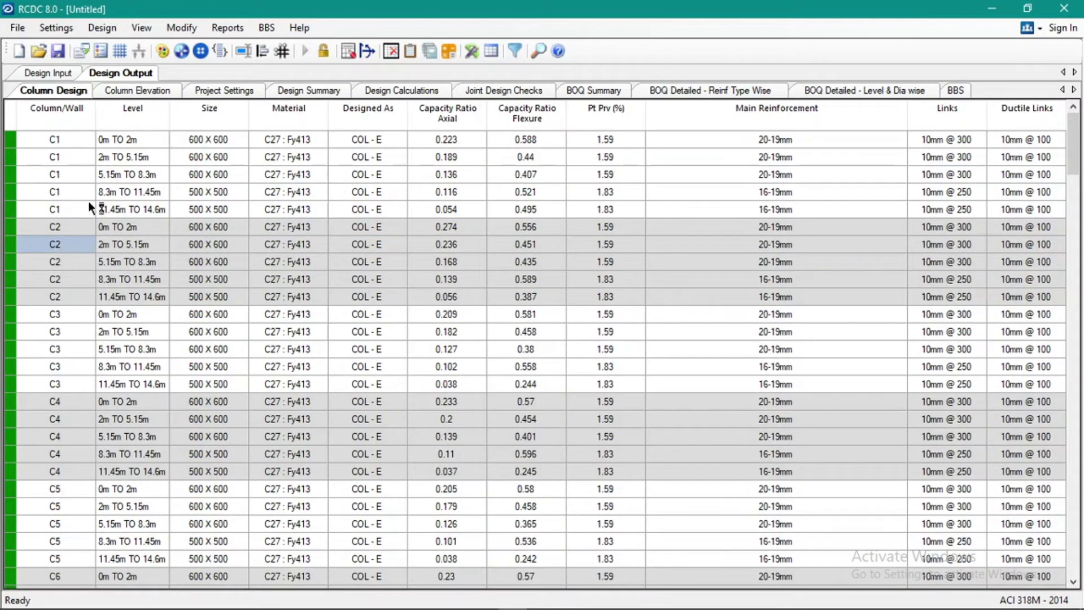
left_click(61, 139)
left_click(61, 158)
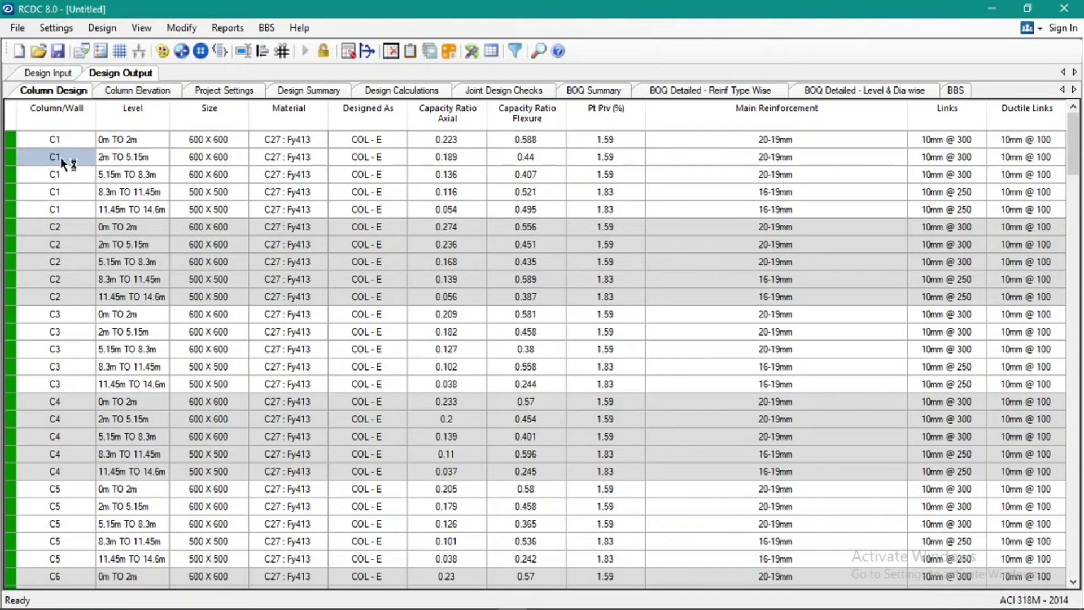
left_click(64, 139)
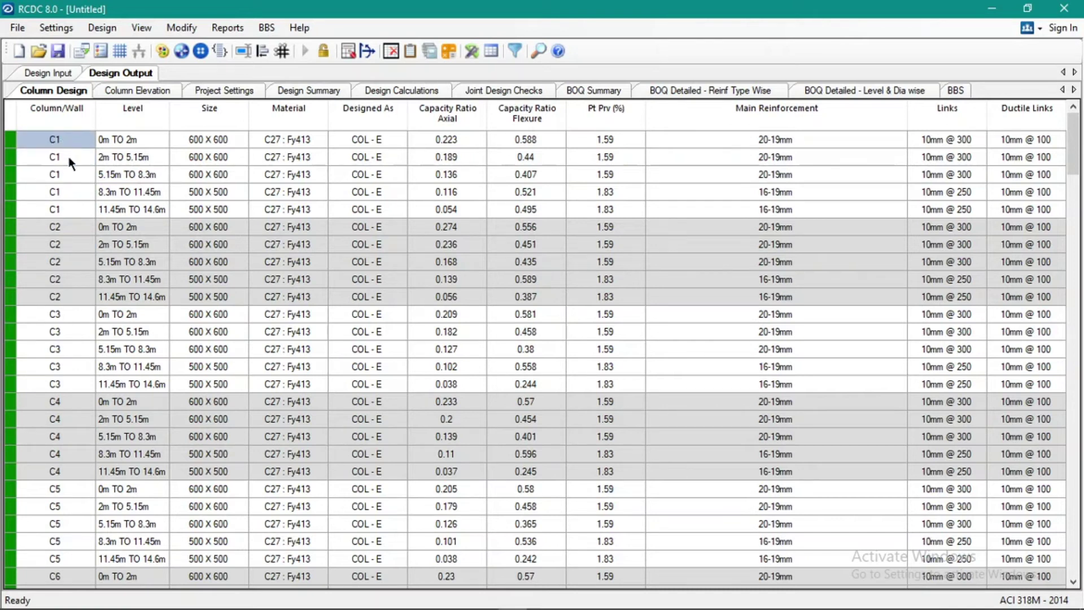
left_click(68, 157)
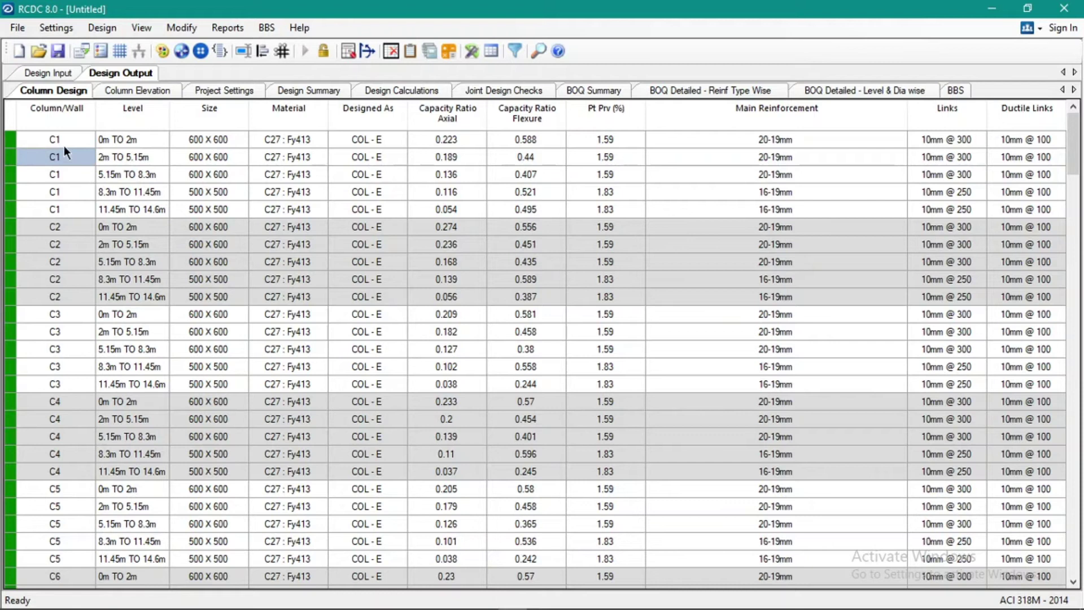
- View the quick section of column C1 at 2m to 5.15m, allowing all open reports to be closed
right_click(55, 157)
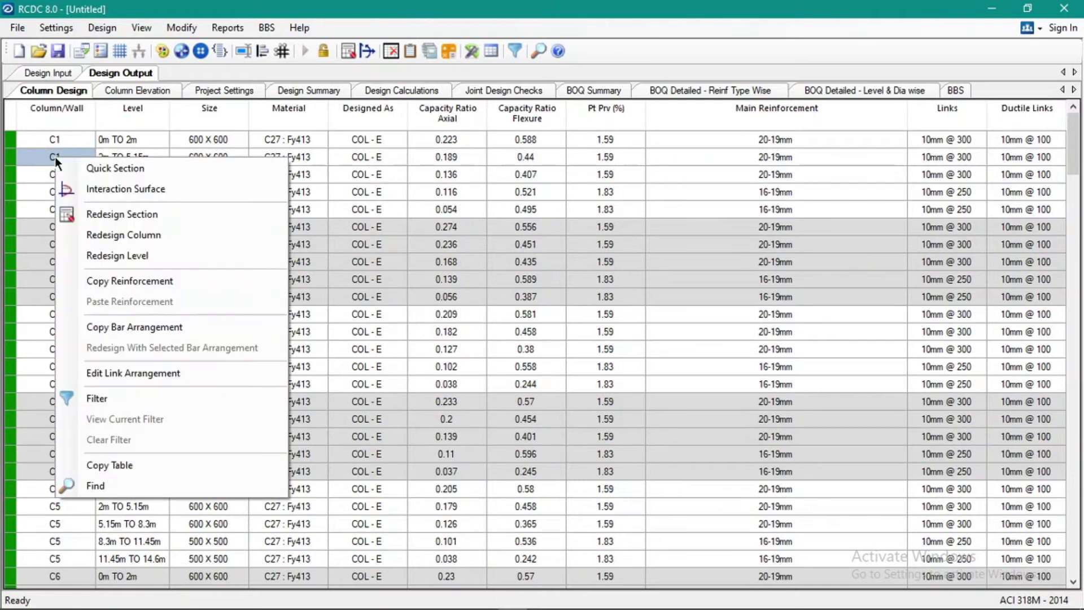
right_click(45, 158)
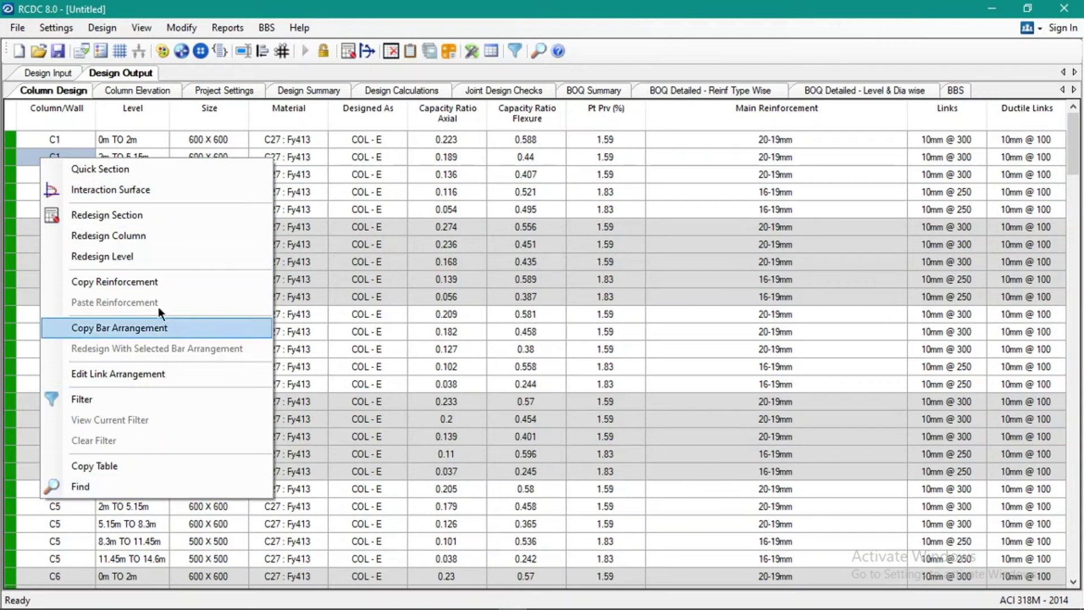
left_click(104, 173)
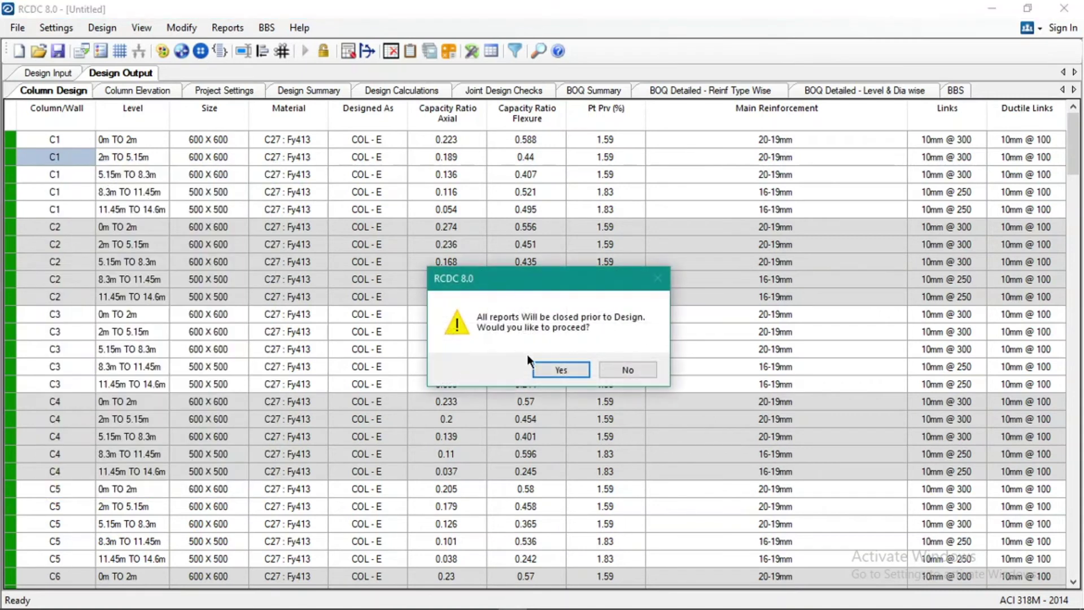
left_click(559, 369)
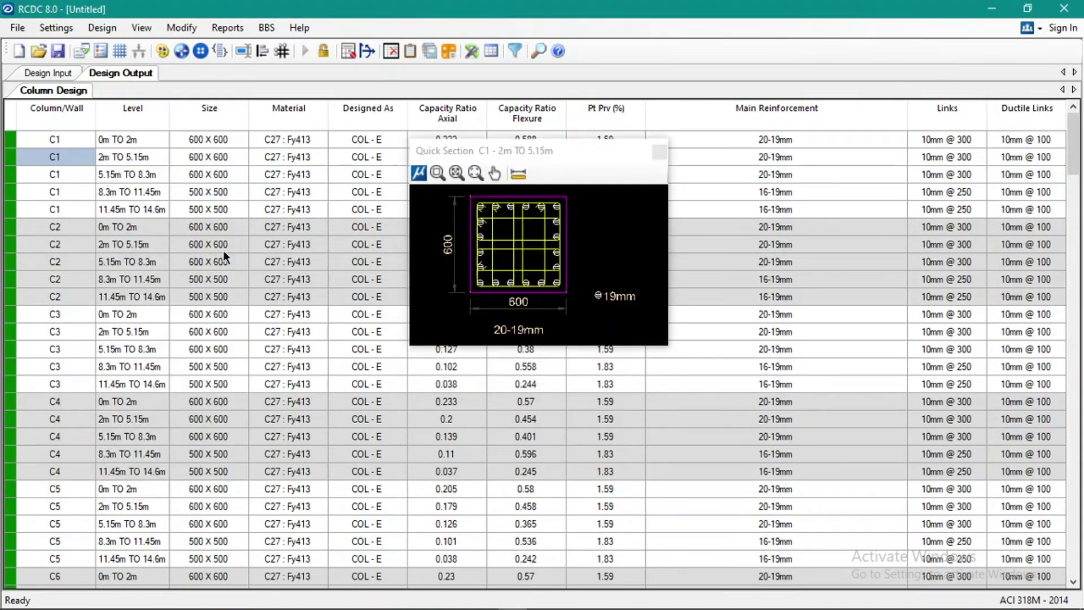
left_click(552, 149)
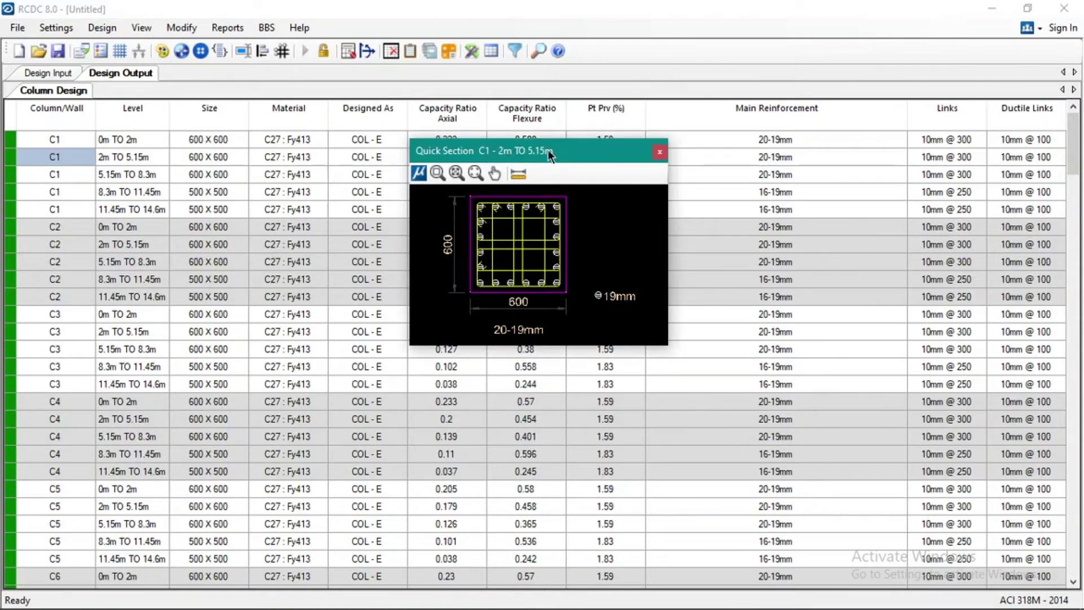
left_click_drag(548, 150, 433, 163)
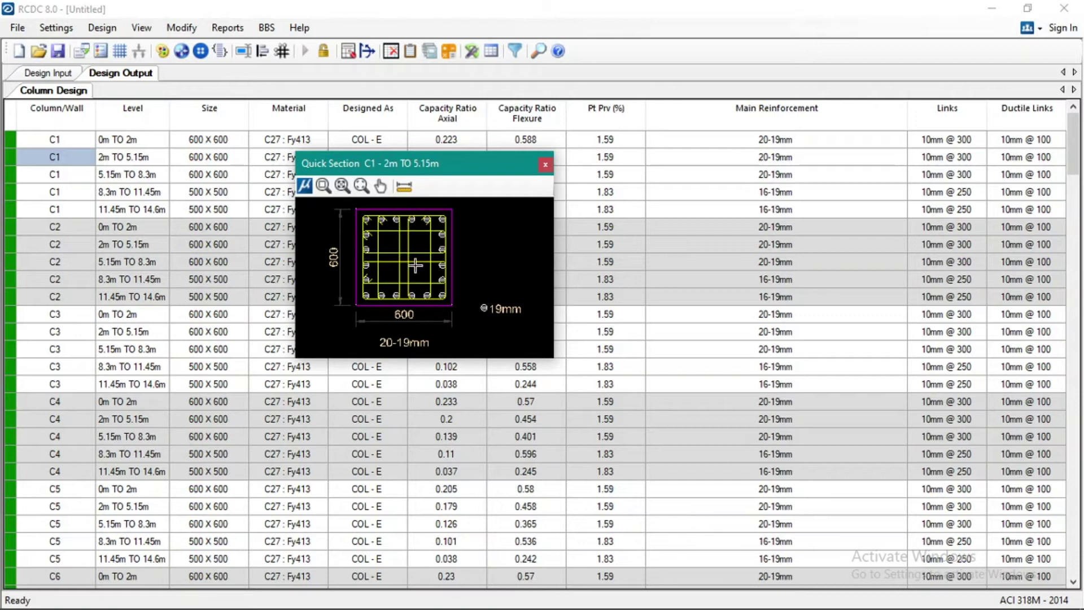
left_click(544, 165)
- Inspect the interaction surface of column C1 at the 2m to 5.15m level and close it
right_click(60, 157)
left_click(115, 192)
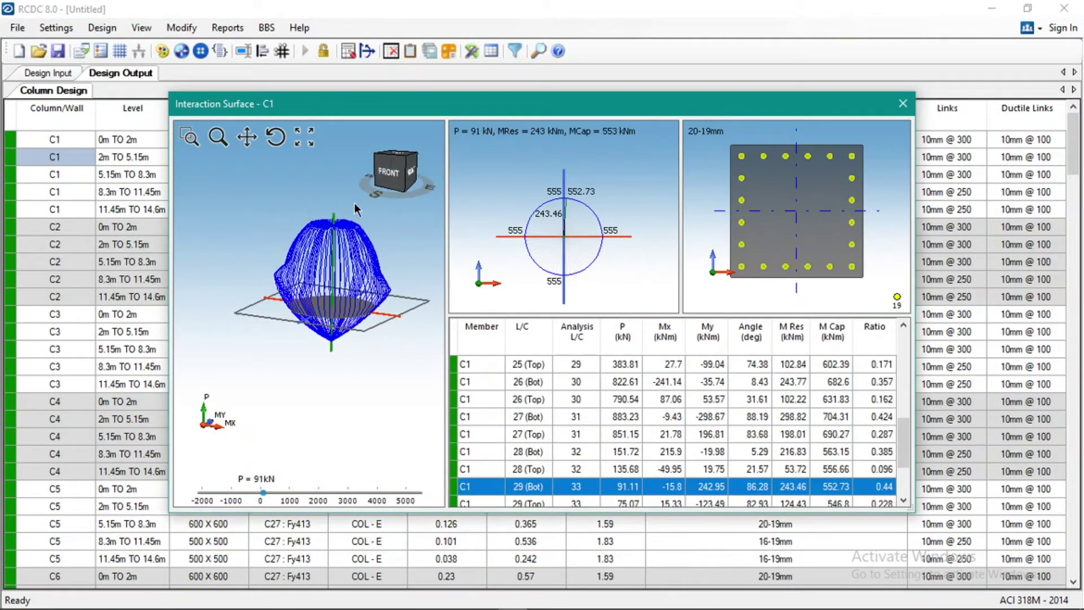
scroll(324, 295, "down", 2)
scroll(326, 299, "up", 4)
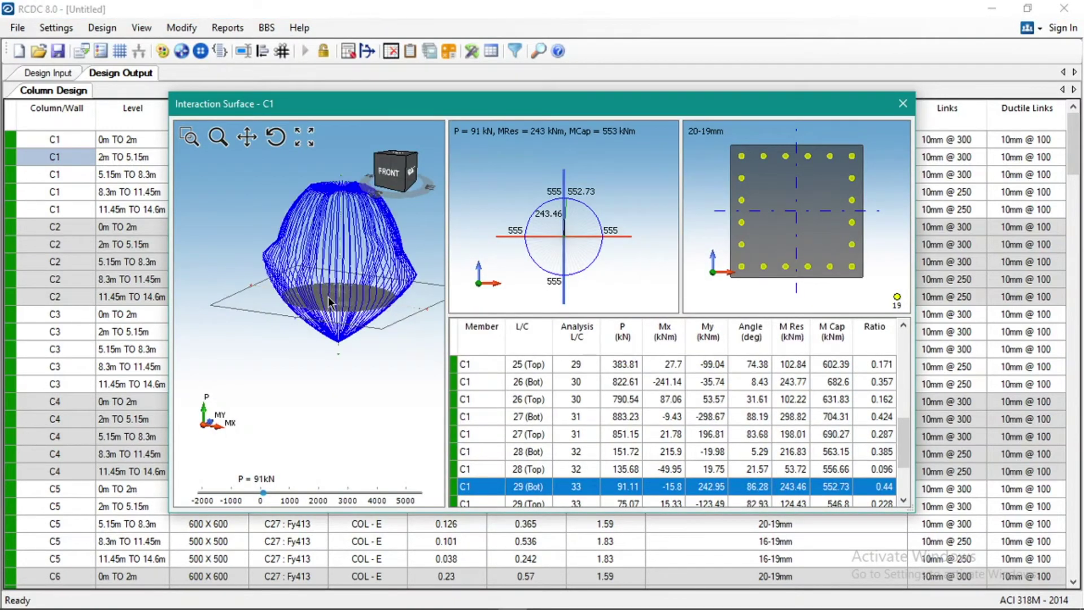
left_click(904, 103)
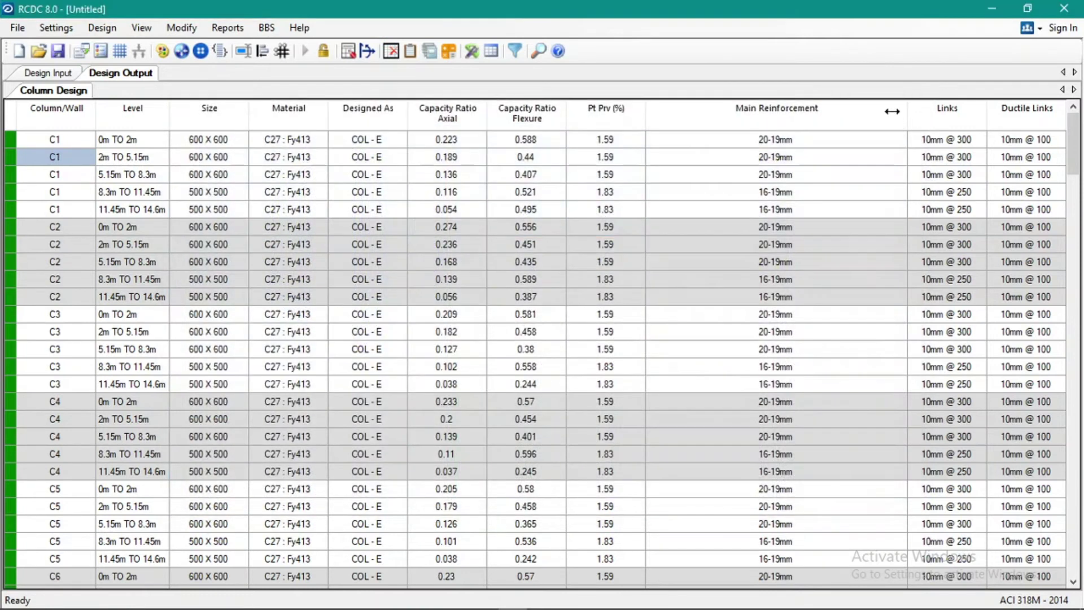
- Start redesigning the section of column C1 at 2m to 5.15m and open its width B for editing
right_click(70, 158)
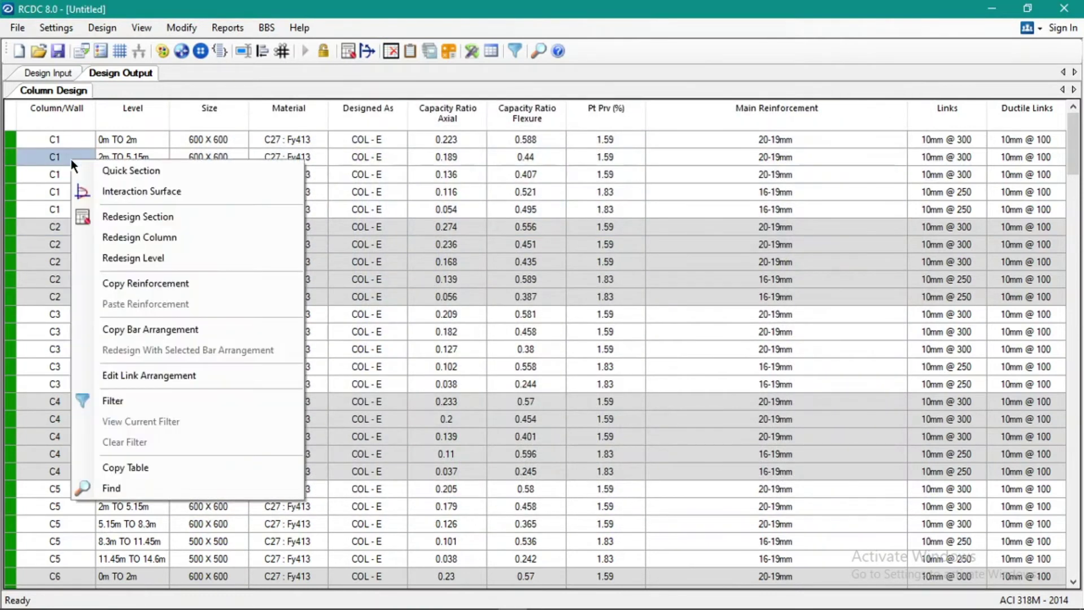
left_click(139, 216)
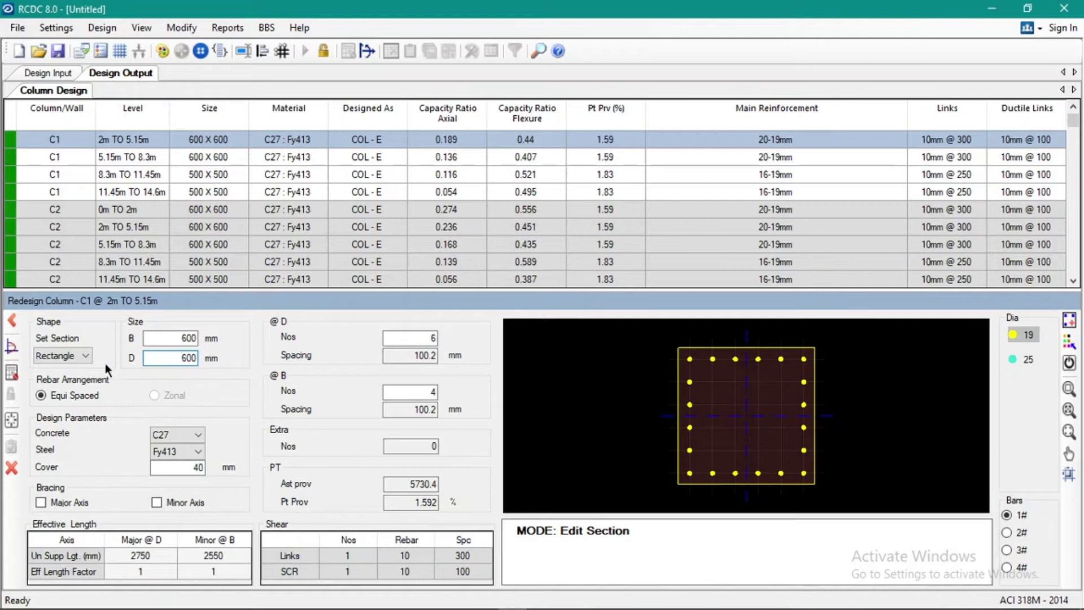
left_click(188, 338)
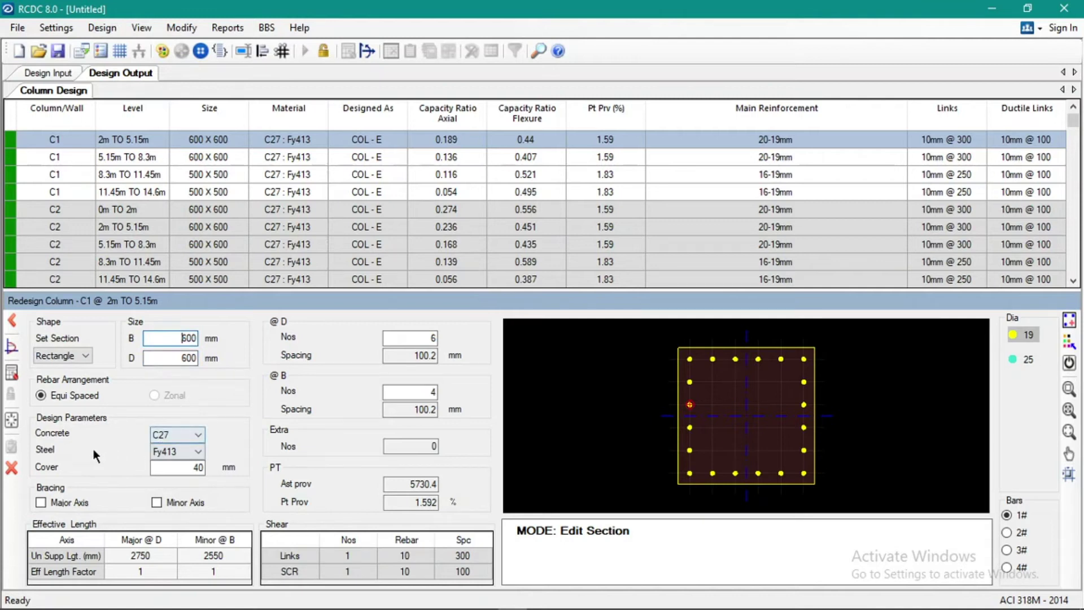
- Set the concrete grade of column C1's 2m to 5.15m section to C20
left_click(195, 434)
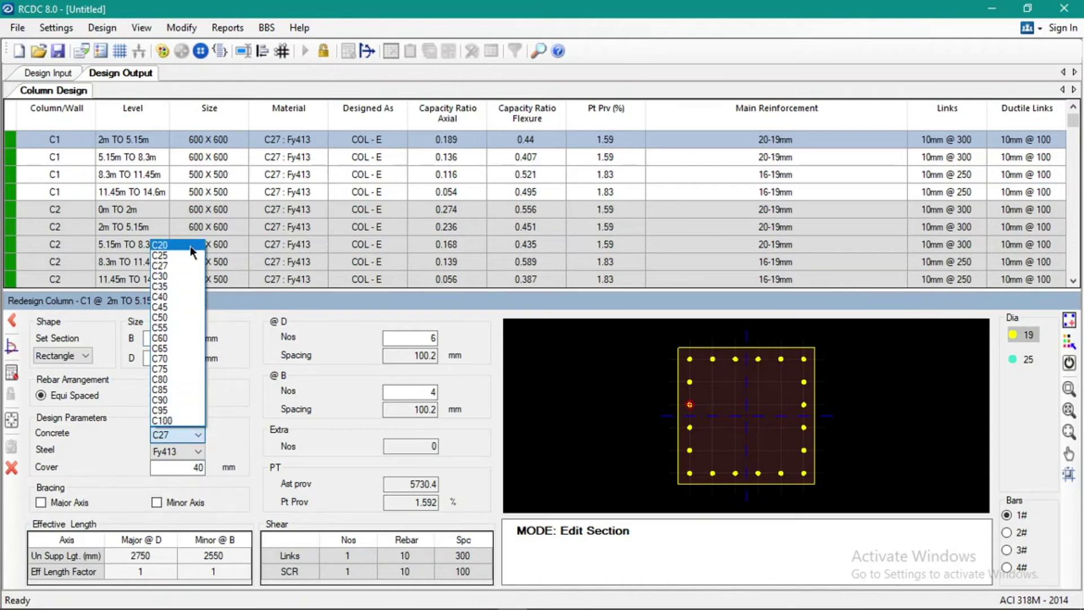
left_click(185, 267)
left_click(177, 430)
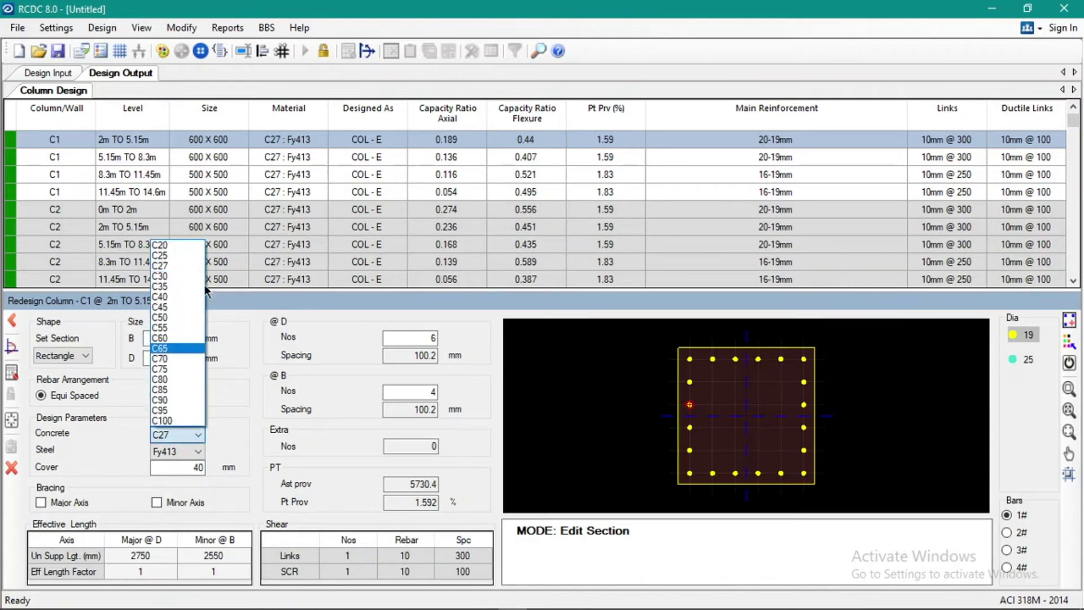
left_click(185, 246)
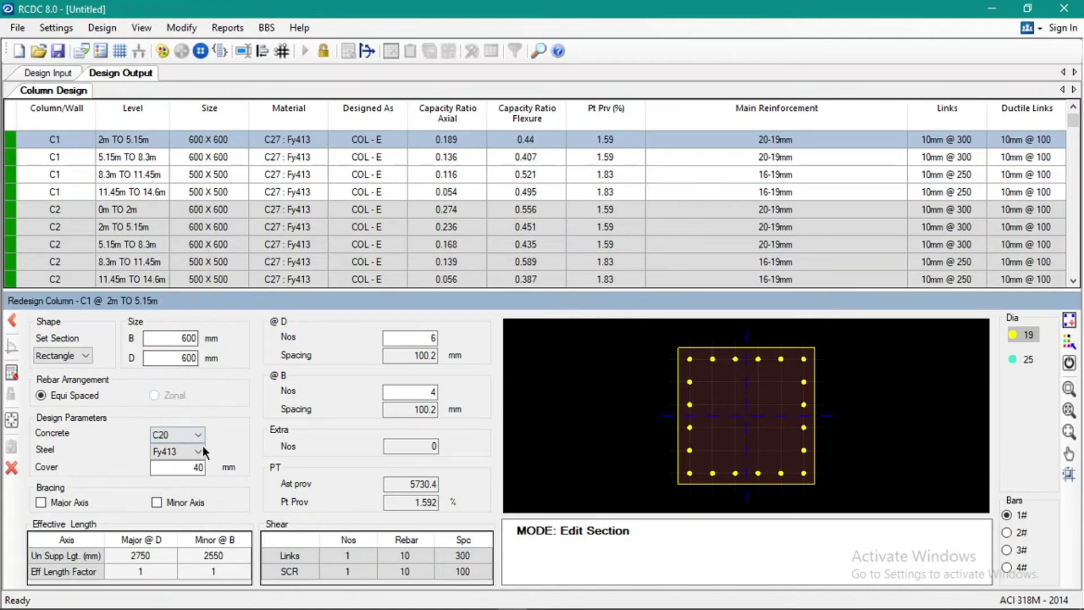
left_click(197, 436)
left_click(174, 253)
left_click(199, 436)
left_click(185, 246)
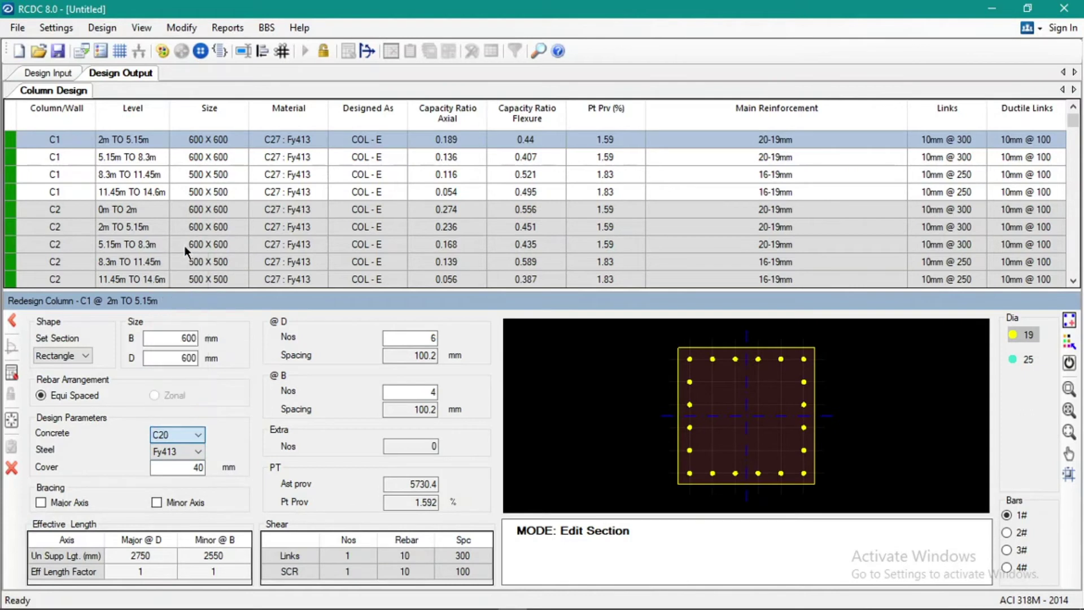
- Choose Fy413 as the section's steel grade and open the cover value for editing
left_click(201, 452)
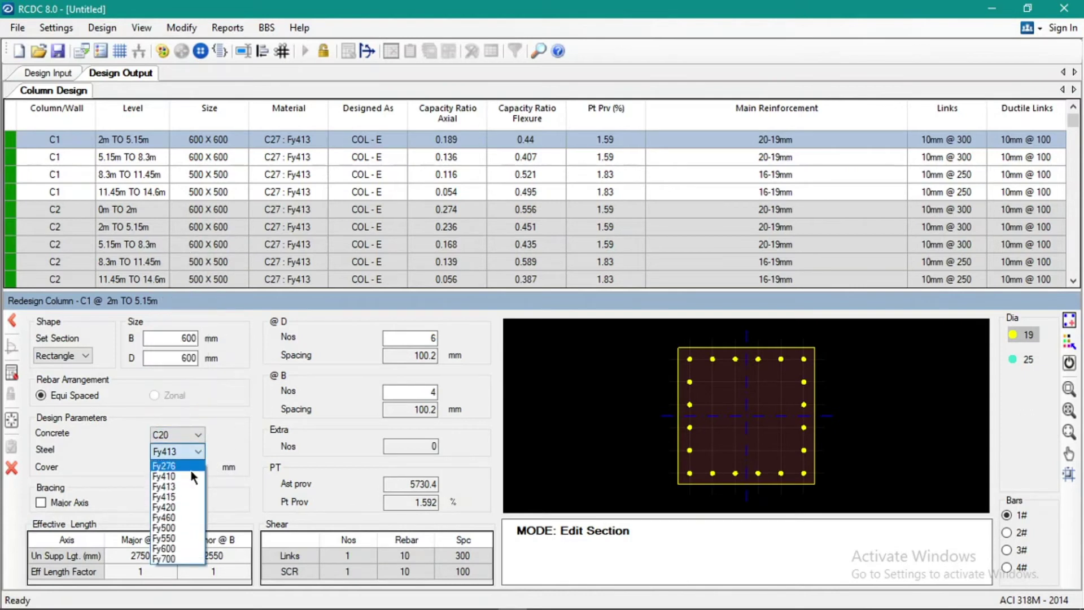
left_click(191, 483)
left_click(192, 468)
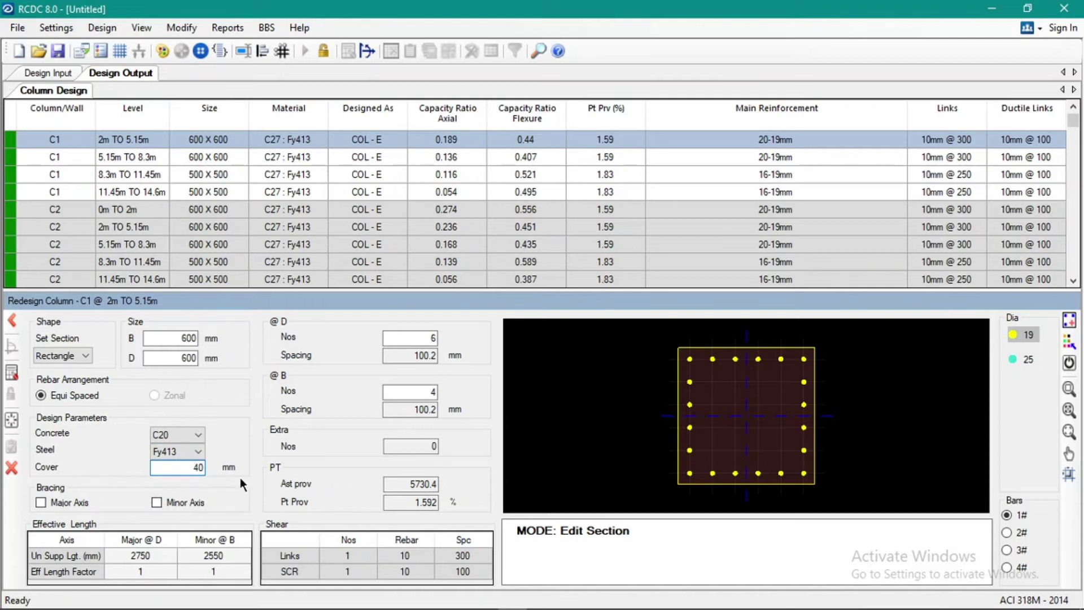
left_click_drag(183, 470, 211, 473)
- Try the Circle, C and Polygon shapes for column C1's section before returning it to a 600 x 600 mm Rectangle
left_click(84, 356)
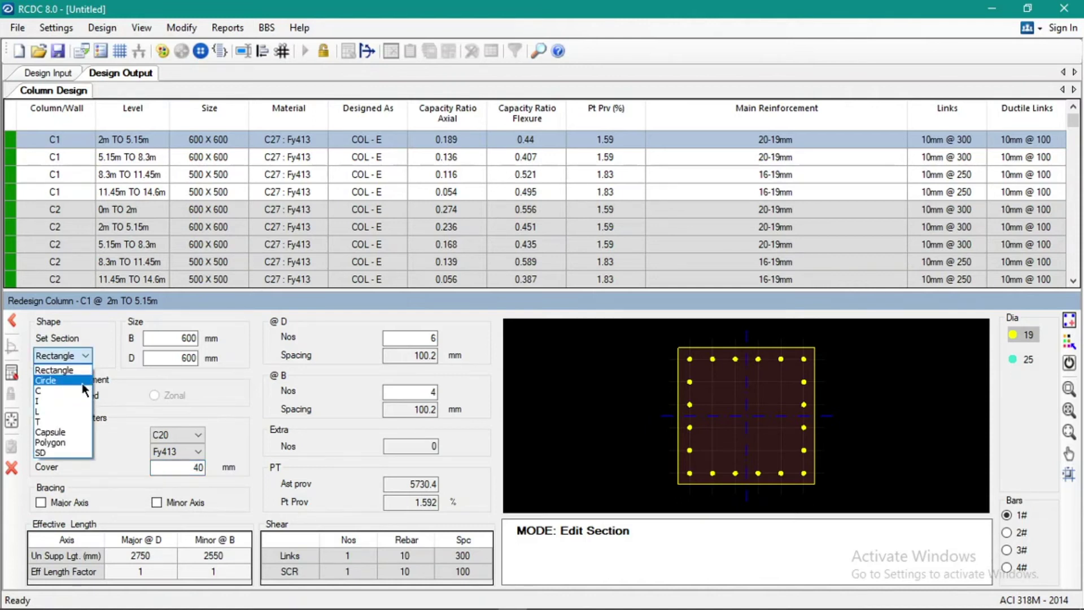
left_click(83, 381)
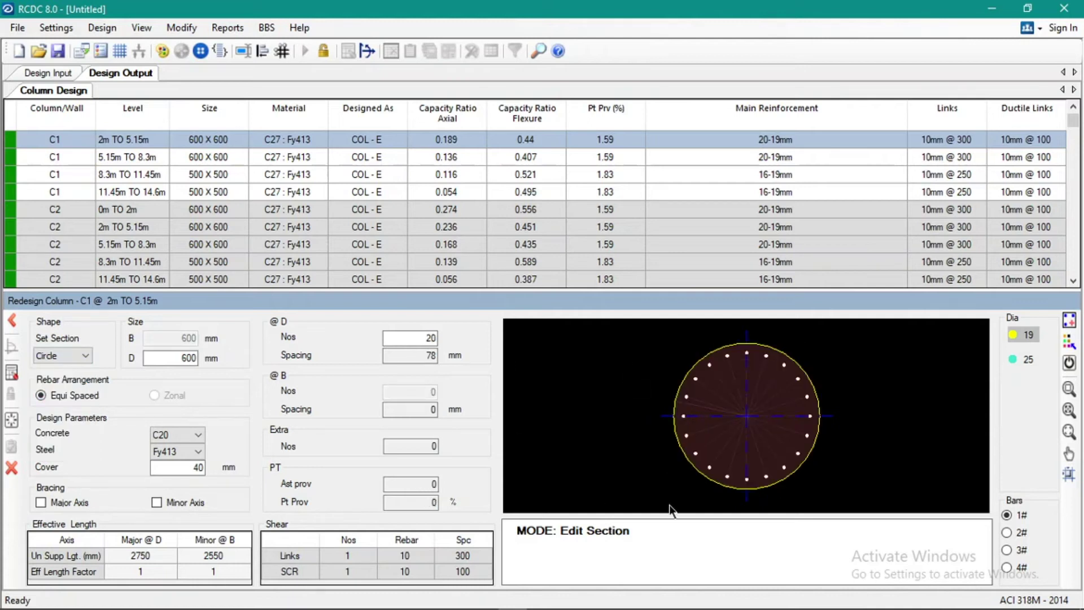
left_click(84, 357)
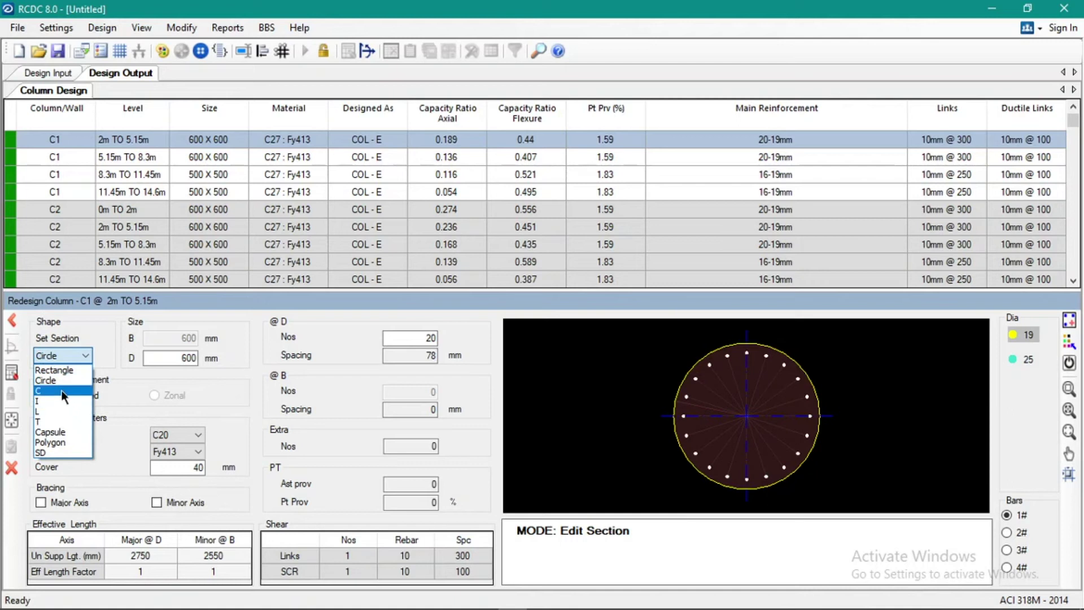
left_click(62, 391)
left_click(84, 357)
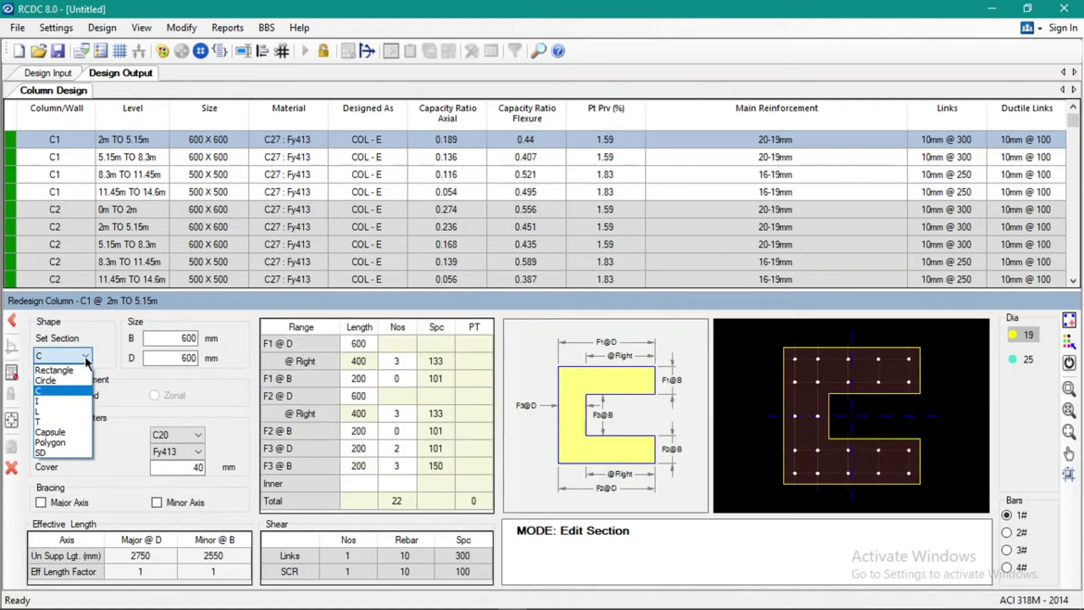
left_click(72, 443)
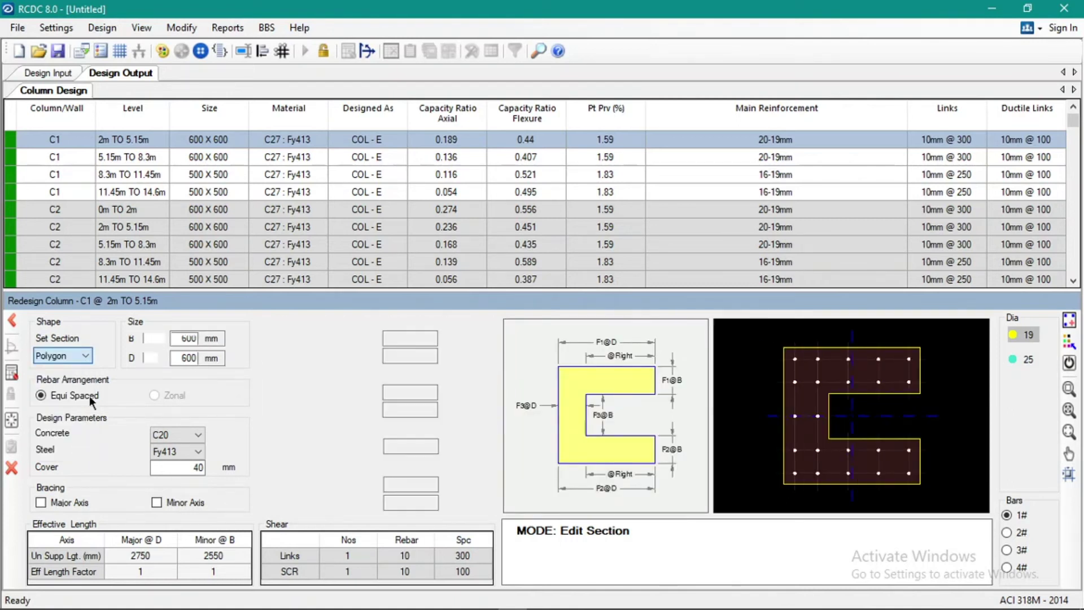
left_click(85, 354)
left_click(54, 370)
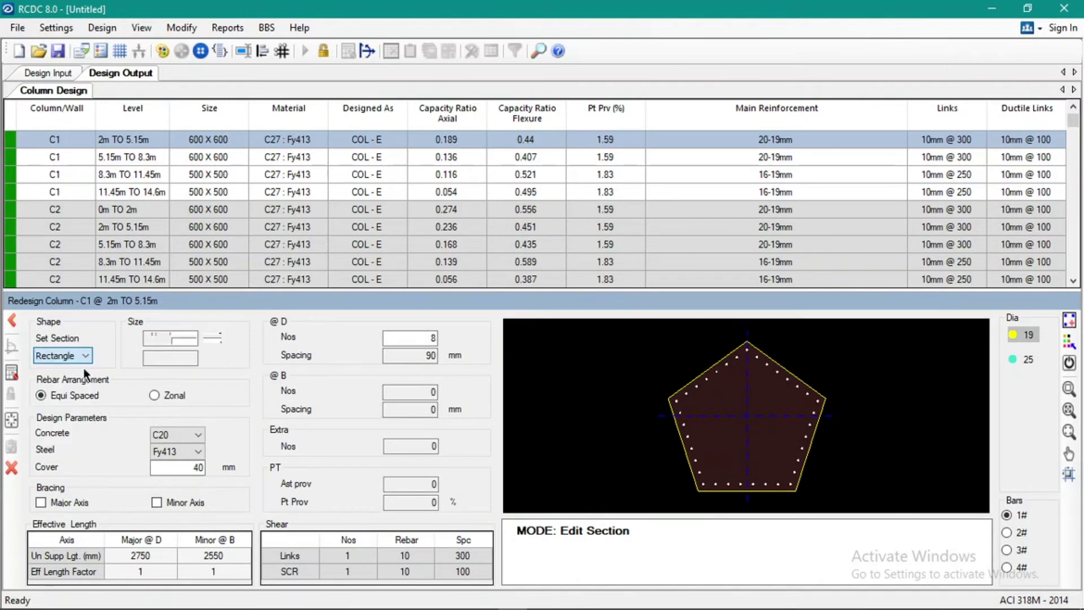
double_click(167, 360)
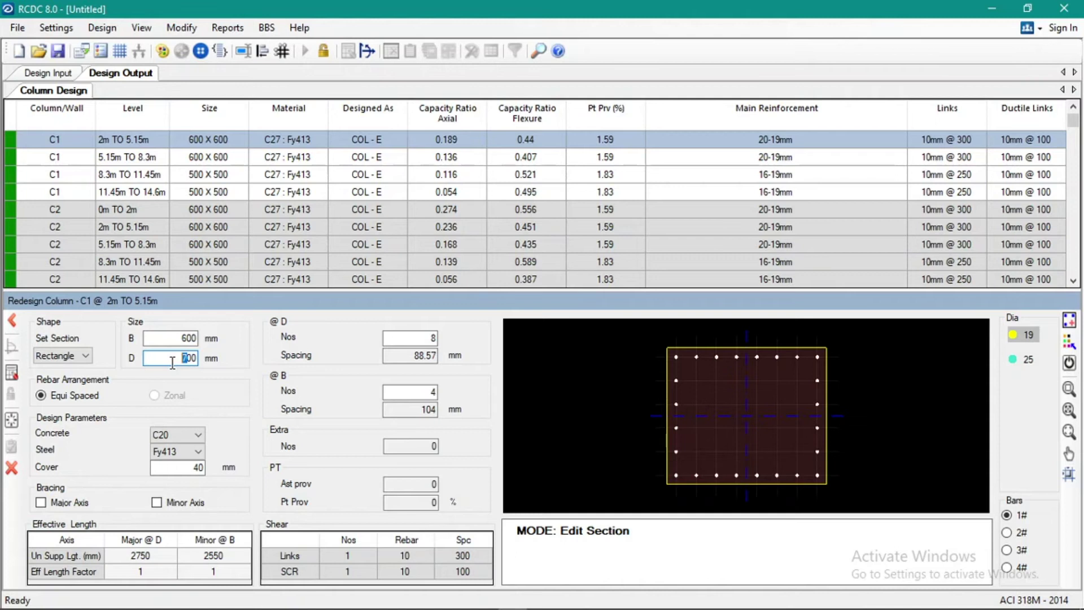
- Set the concrete grade of column C1's 2m to 5.15m section to C25
left_click(178, 429)
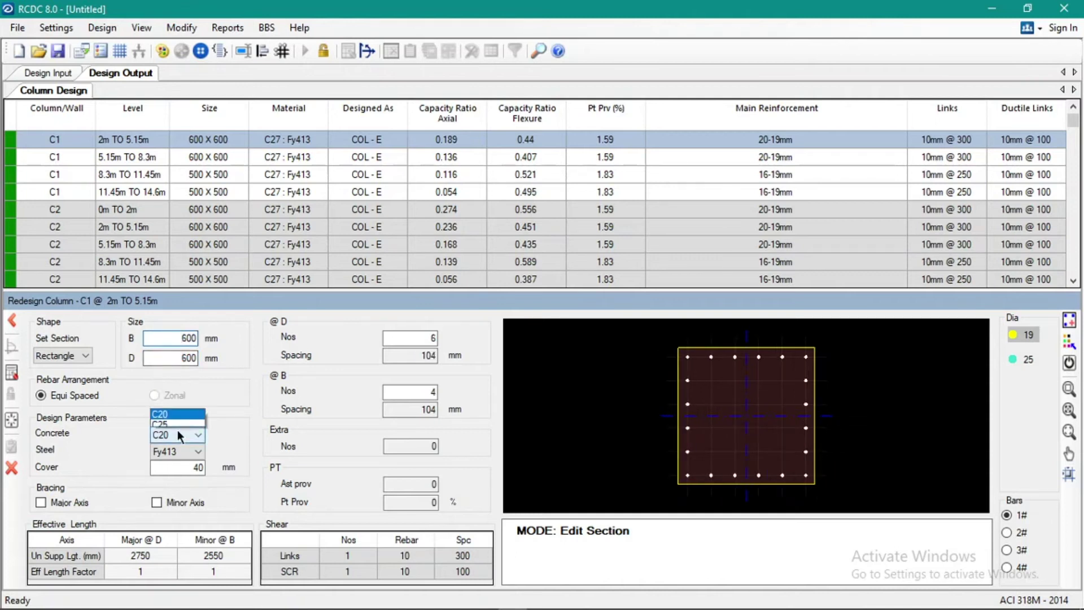
left_click(181, 418)
left_click(180, 435)
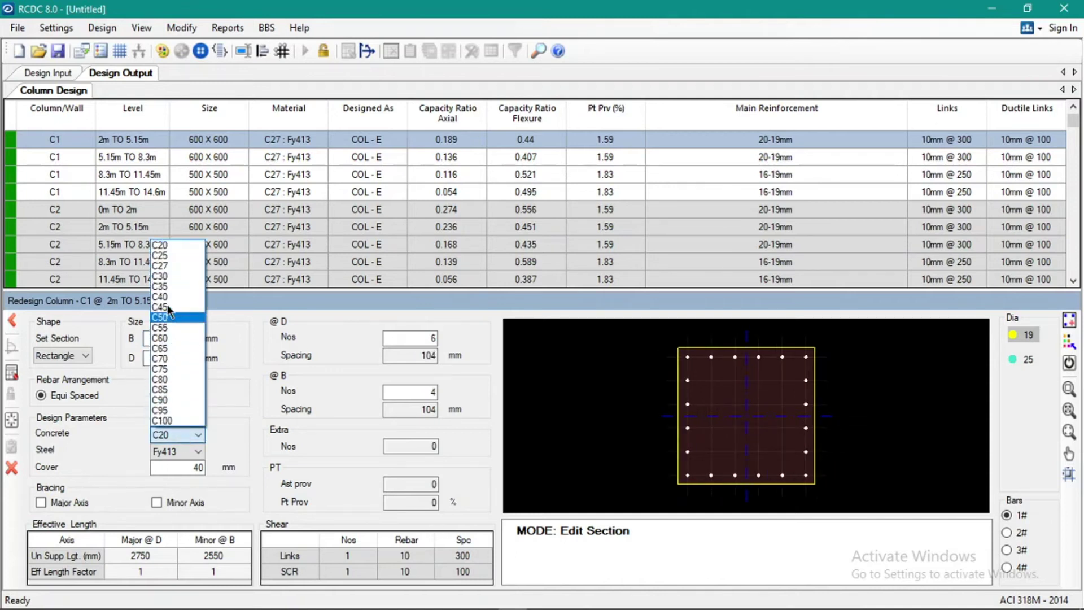
left_click(176, 247)
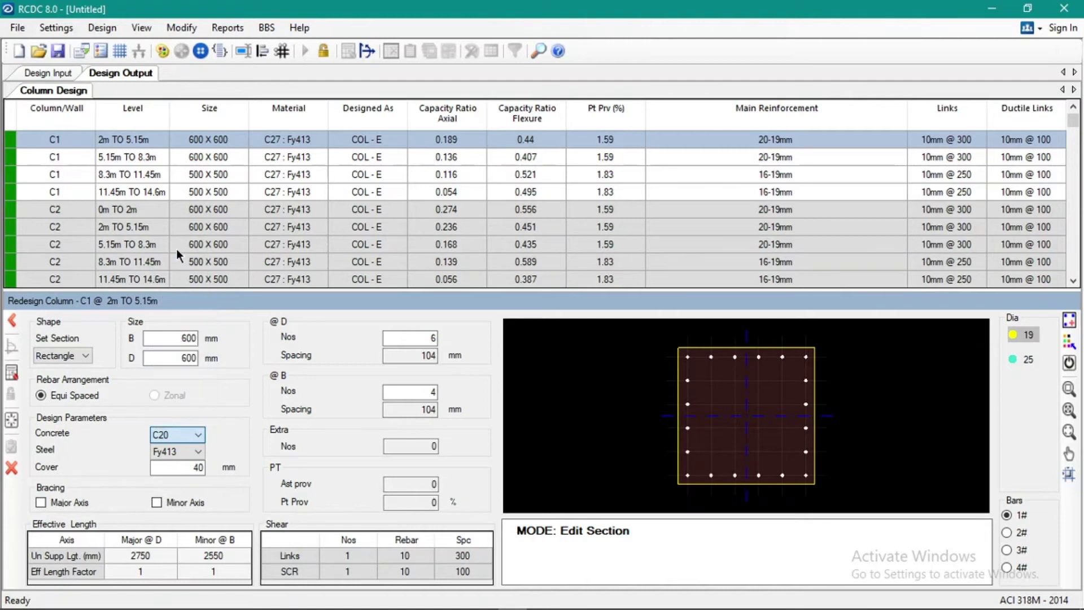
left_click(179, 433)
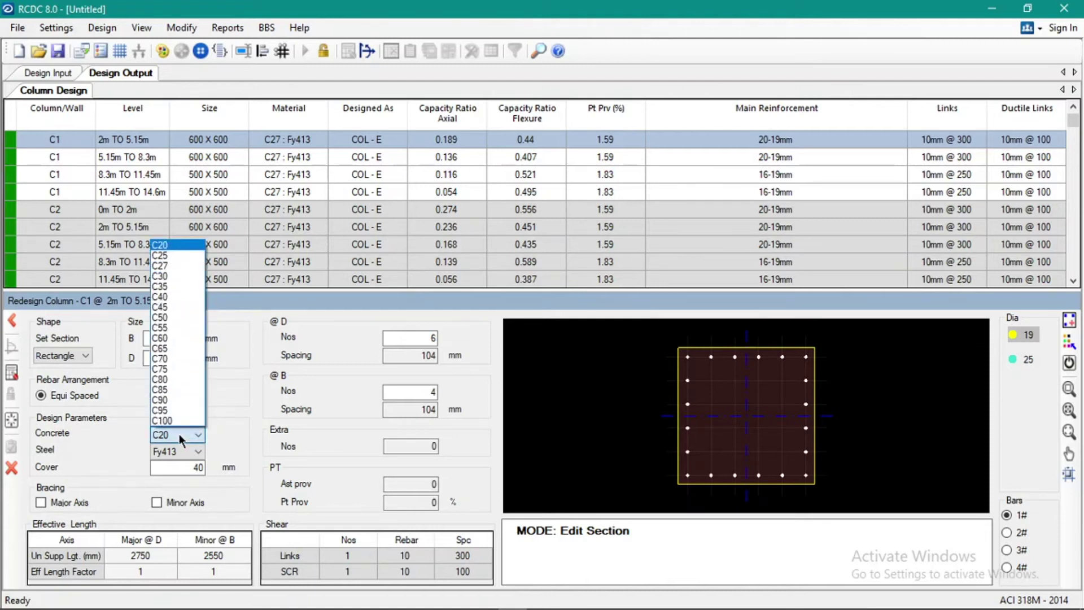
left_click(178, 433)
left_click(178, 434)
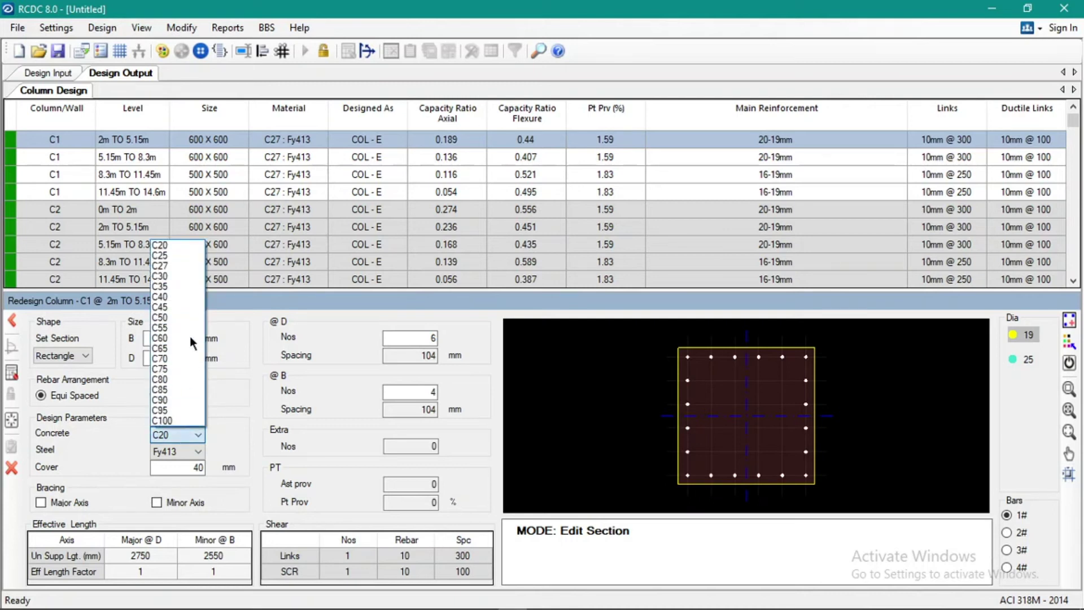
left_click(178, 255)
- Keep Fy413 as the steel grade, redesign column C1's 2m to 5.15m section and accept the design
left_click(184, 453)
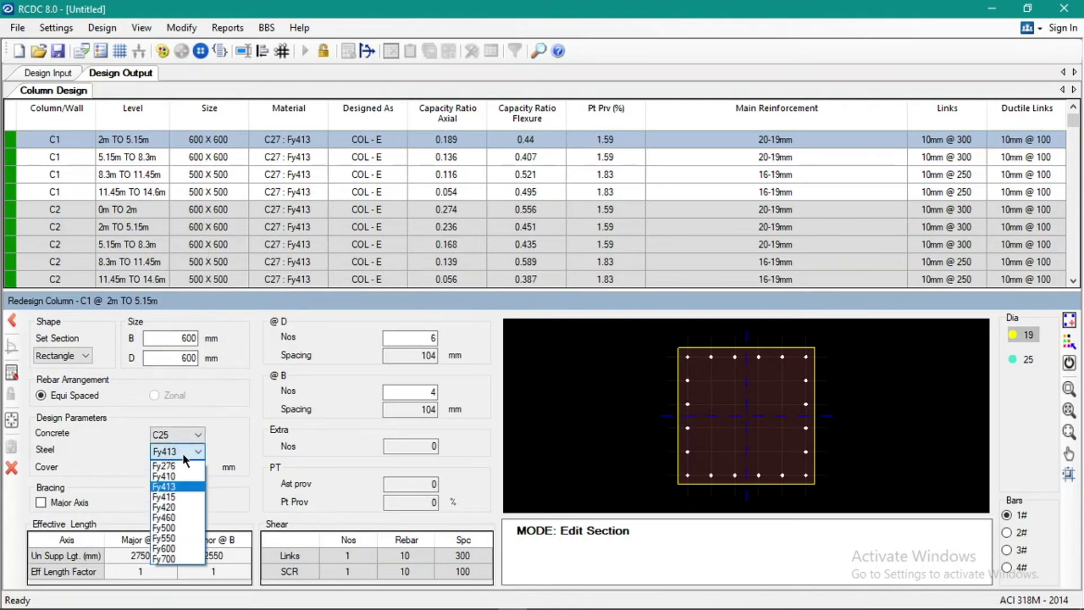
left_click(182, 451)
left_click(183, 468)
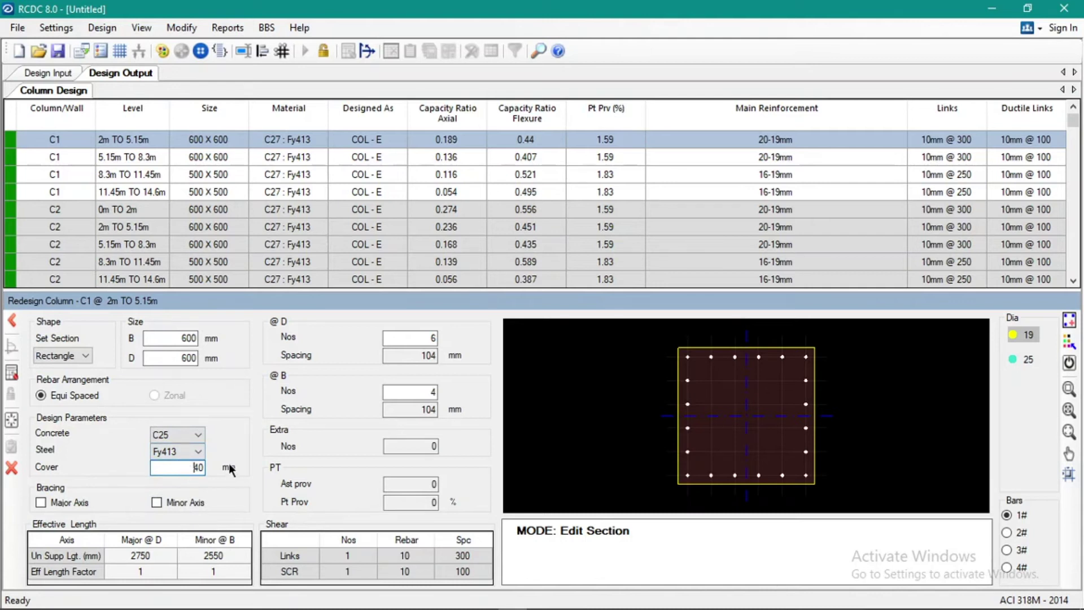
left_click(14, 376)
left_click(14, 377)
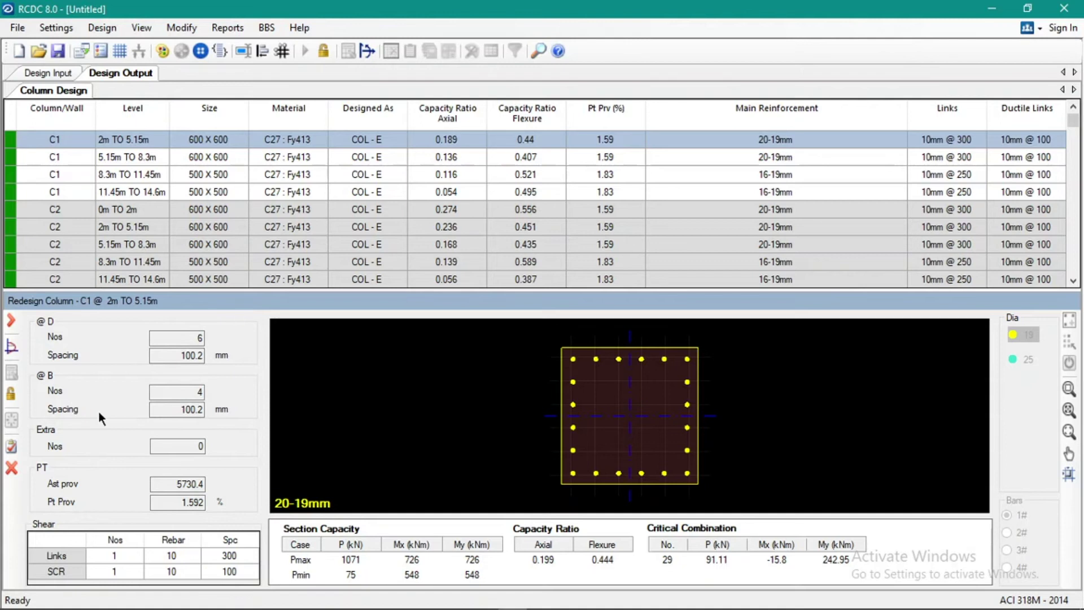
left_click(11, 450)
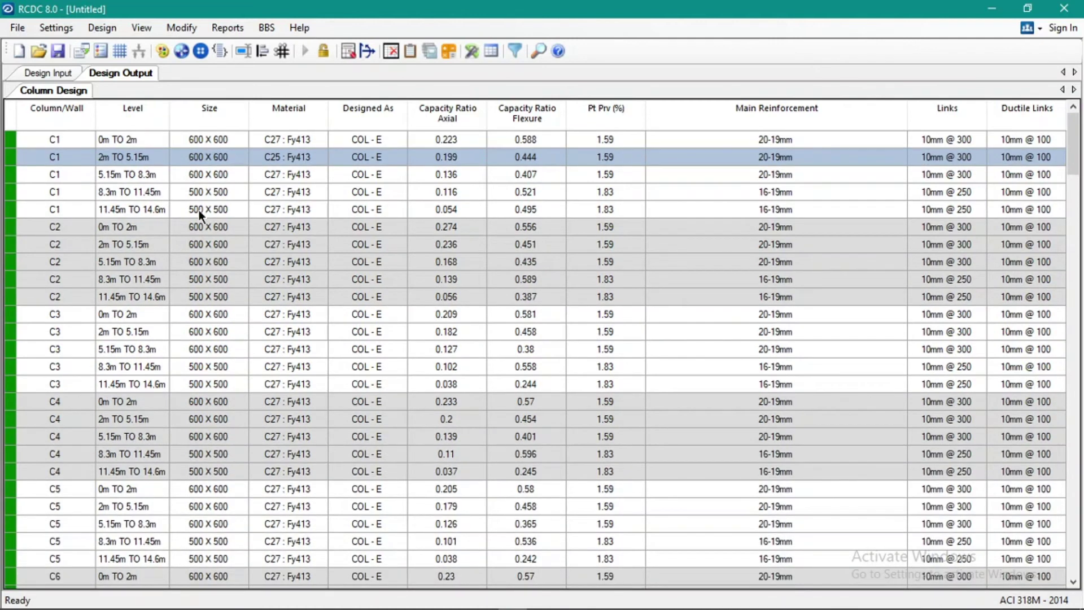
- Reopen column C1's section at the 2m to 5.15m level for redesign
left_click(263, 157)
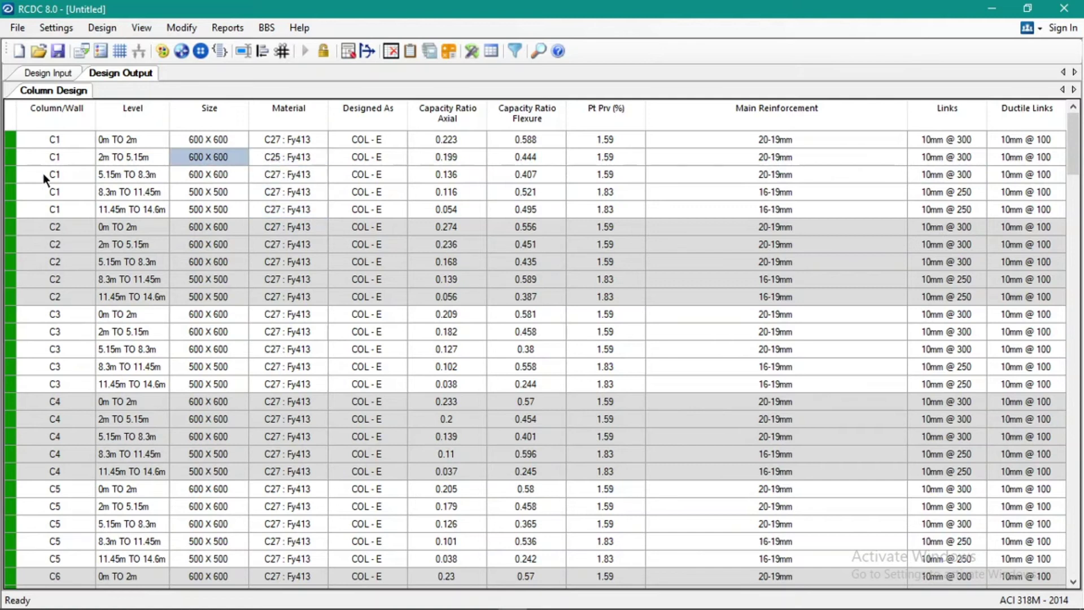
left_click(65, 157)
right_click(71, 161)
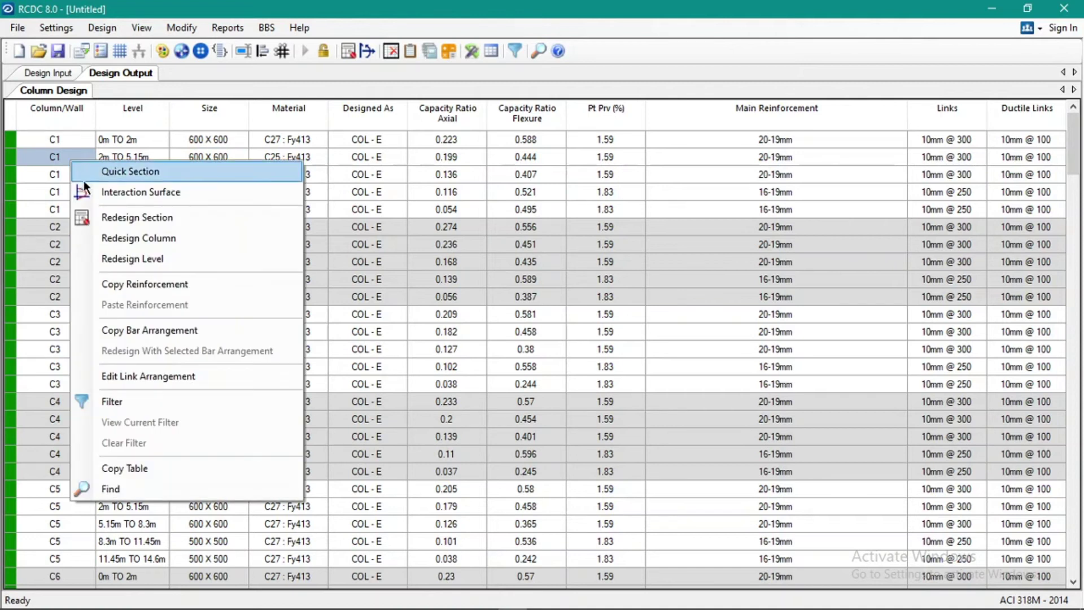
left_click(146, 220)
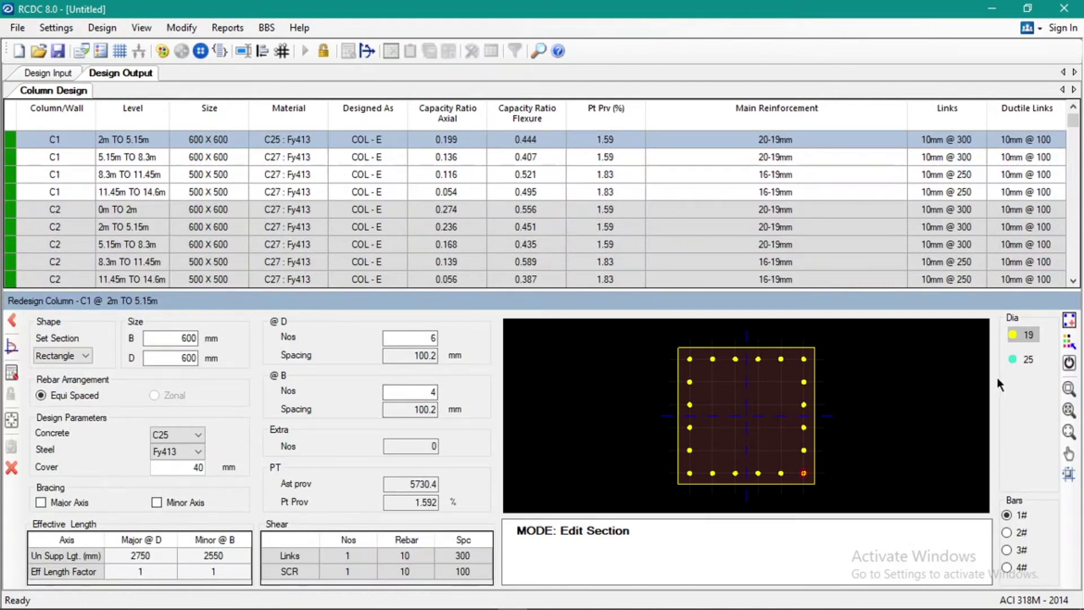
- Try 25 mm diameter bars at the four corners of column C1's section
left_click(1024, 360)
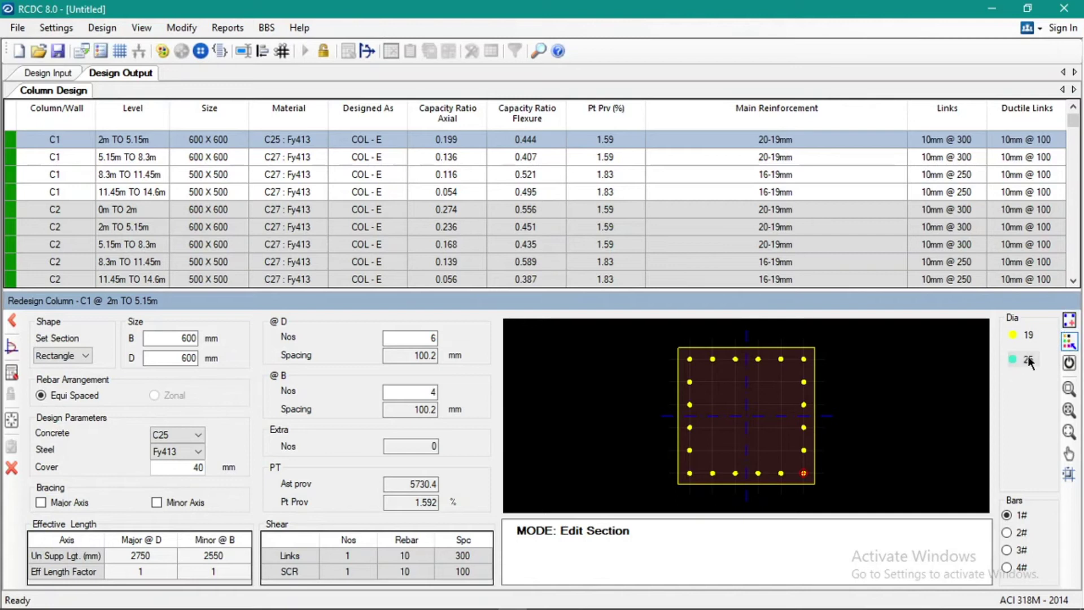
left_click(1025, 363)
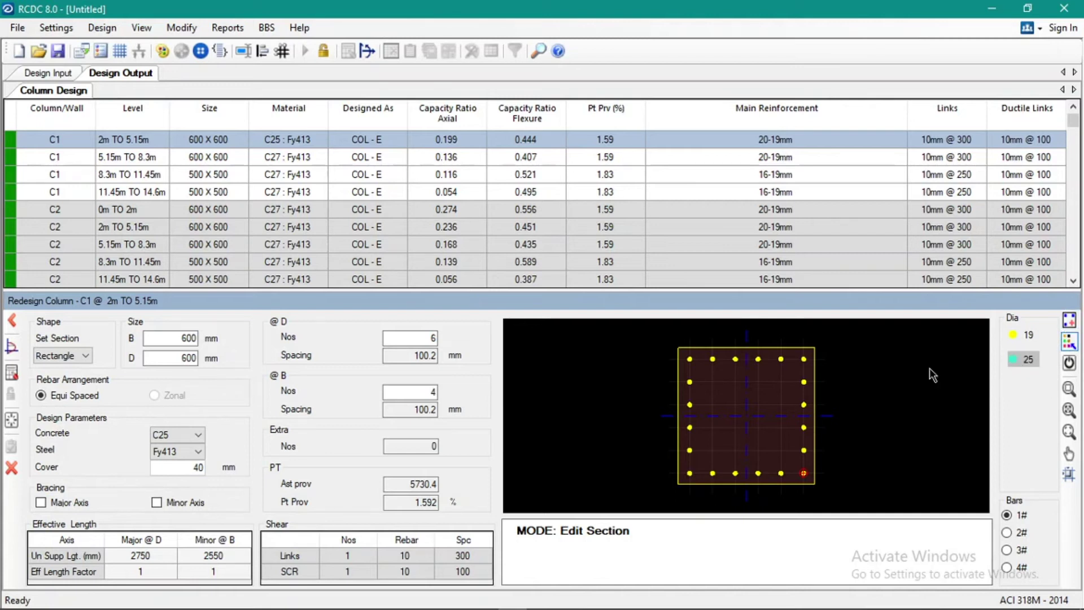
left_click(804, 360)
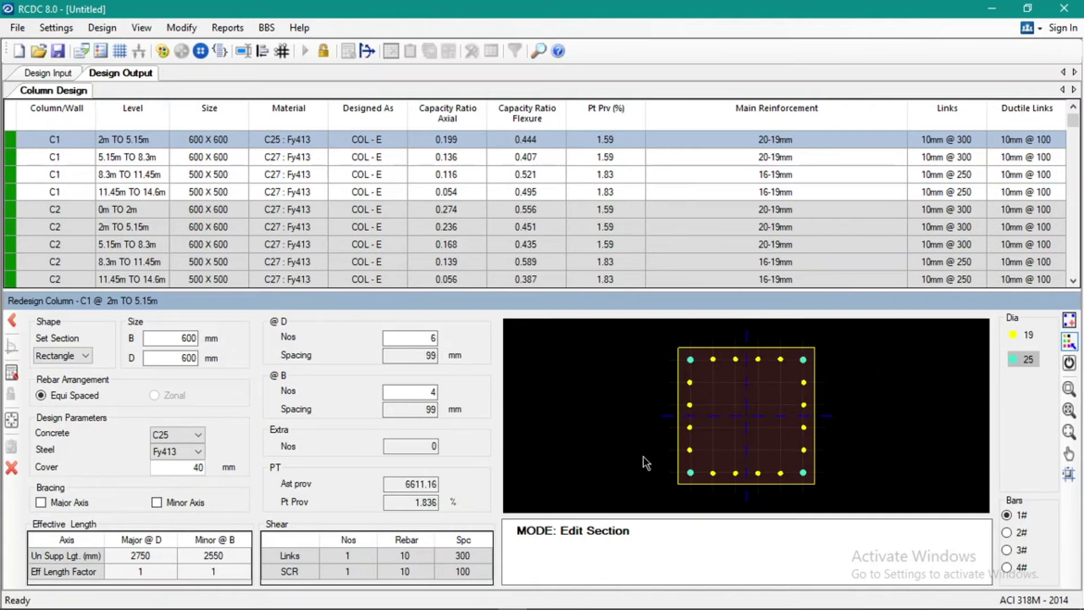
- Try bundles of two 25 mm bars in the positions next to the section's corner bars
scroll(816, 386, "up", 5)
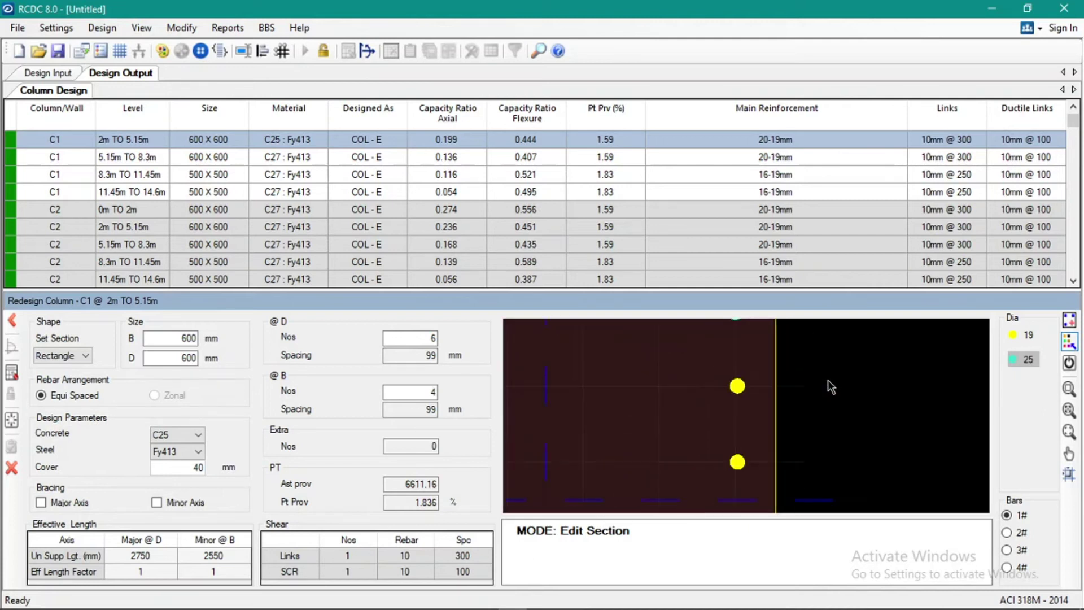
scroll(800, 385, "down", 3)
scroll(790, 351, "down", 2)
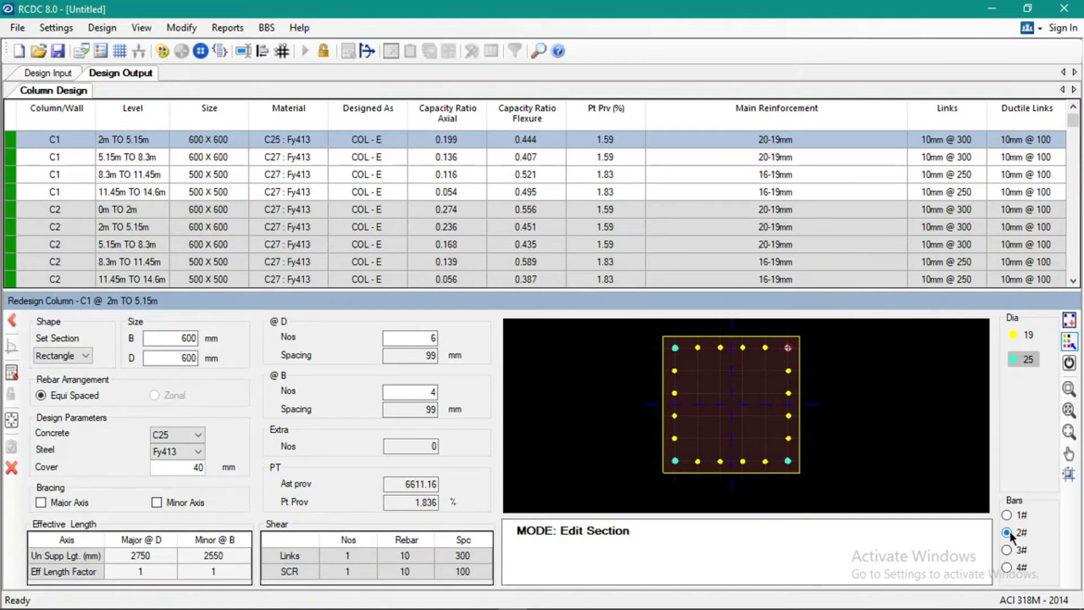
left_click(765, 349)
left_click(766, 356)
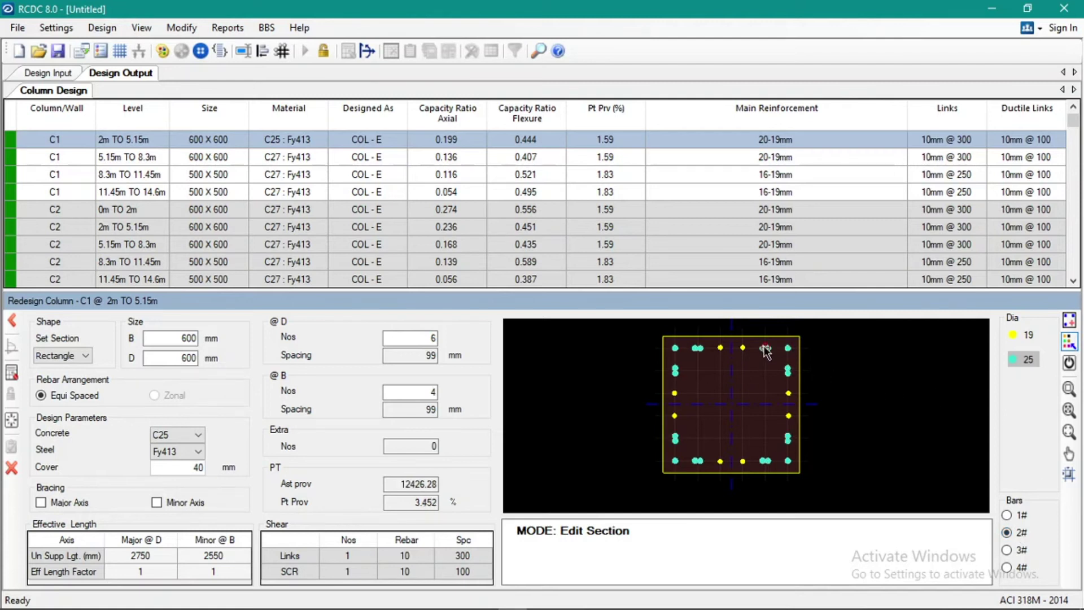
scroll(781, 355, "up", 3)
scroll(785, 353, "down", 5)
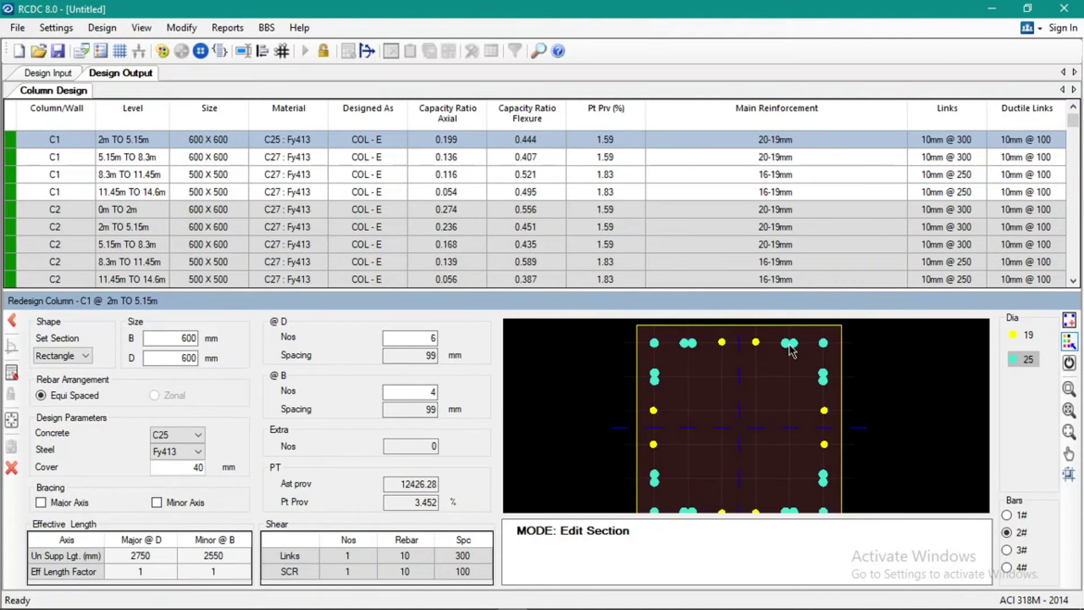
- Try to replace the corner bars and the bundles beside them with single 19 mm bars
left_click(1005, 514)
left_click(1017, 334)
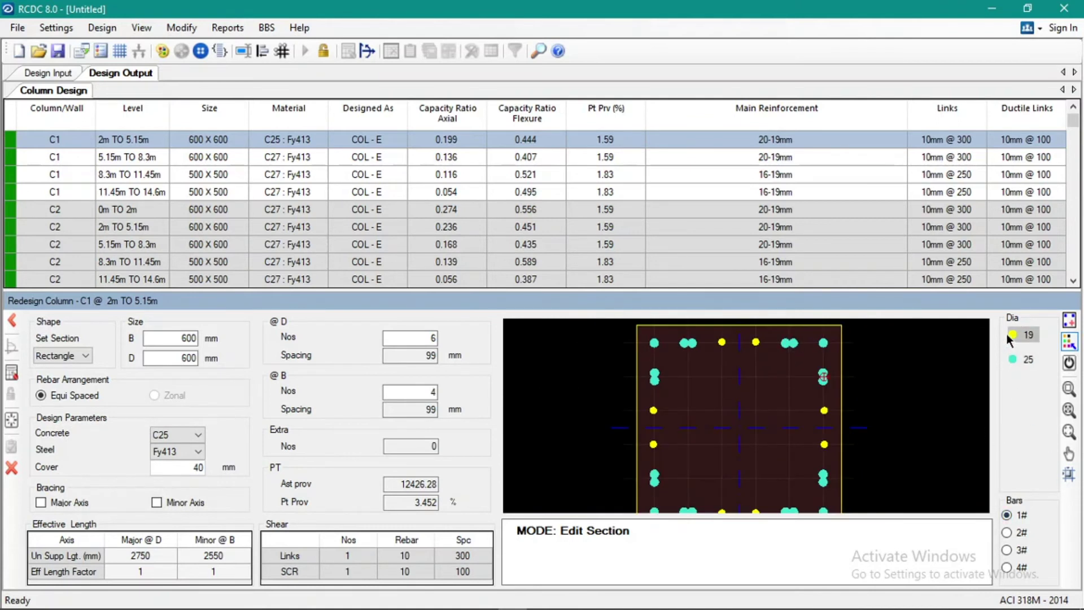
left_click(789, 342)
left_click(824, 342)
left_click(1069, 341)
- Rerun the design of column C1's 2m to 5.15m section and accept it
left_click(8, 371)
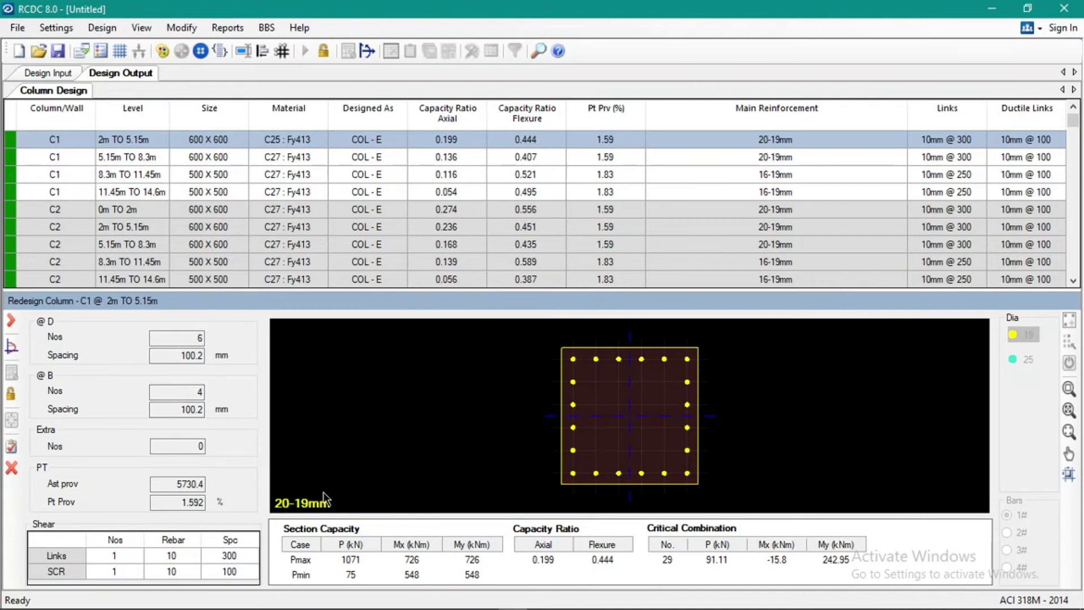
left_click(14, 394)
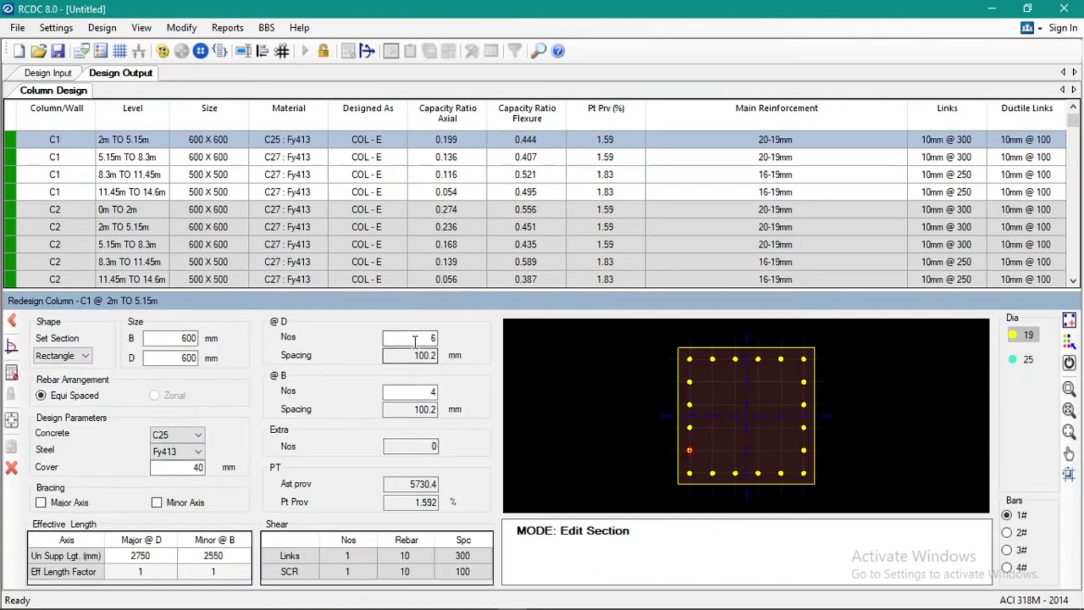
left_click(16, 373)
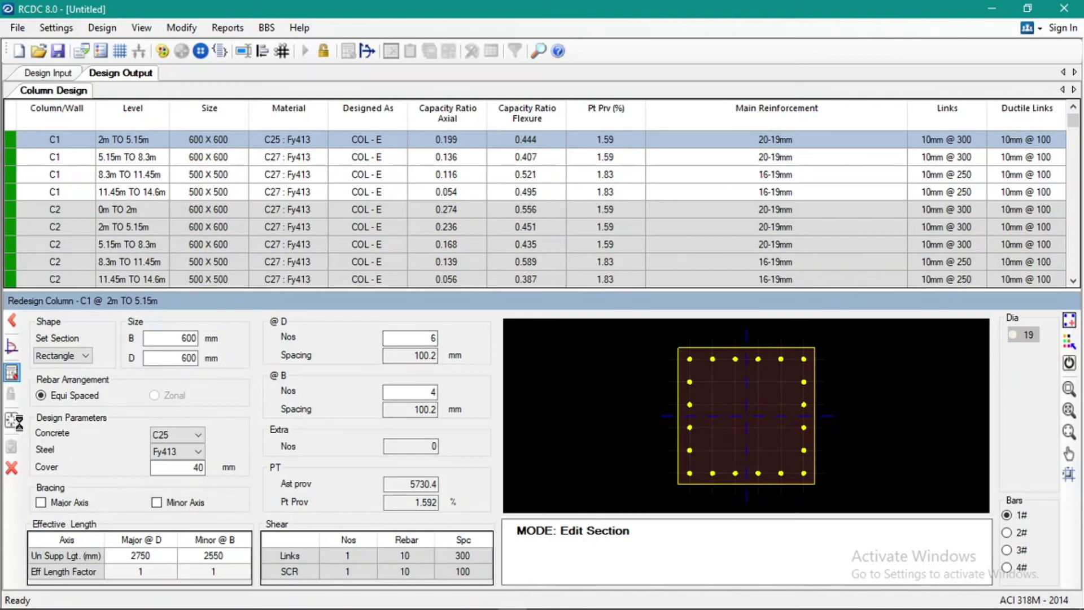
left_click(18, 448)
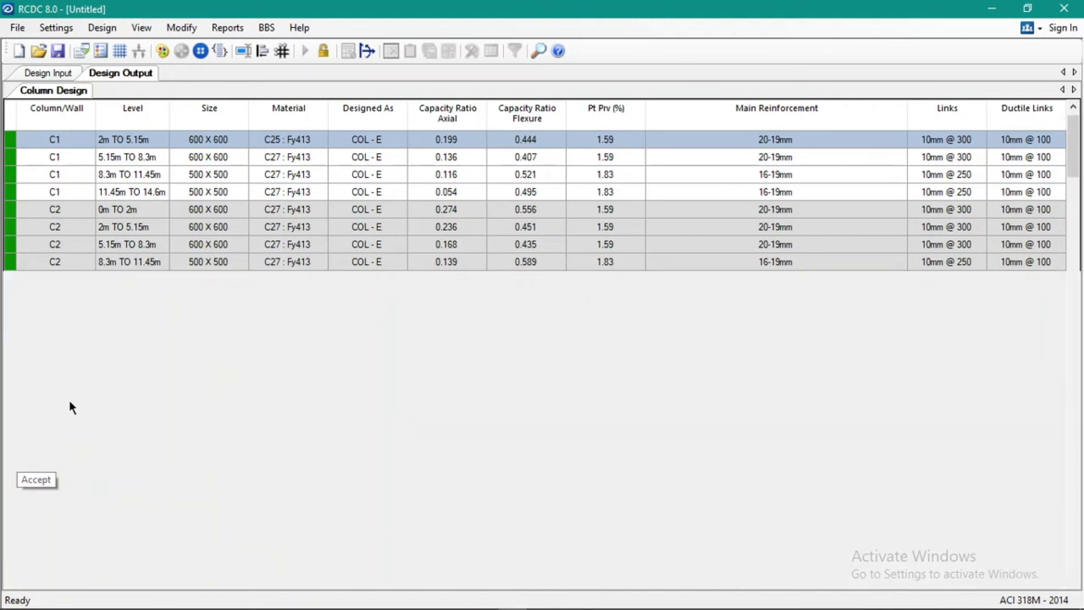
- Open the whole-column redesign settings for column C1
left_click(161, 299)
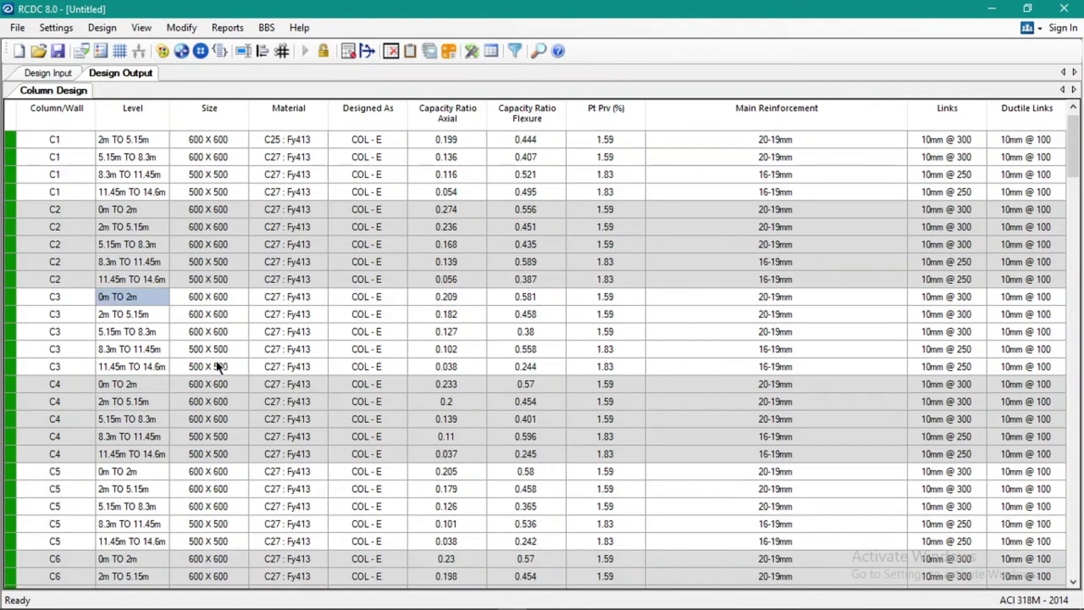
left_click_drag(85, 332, 74, 342)
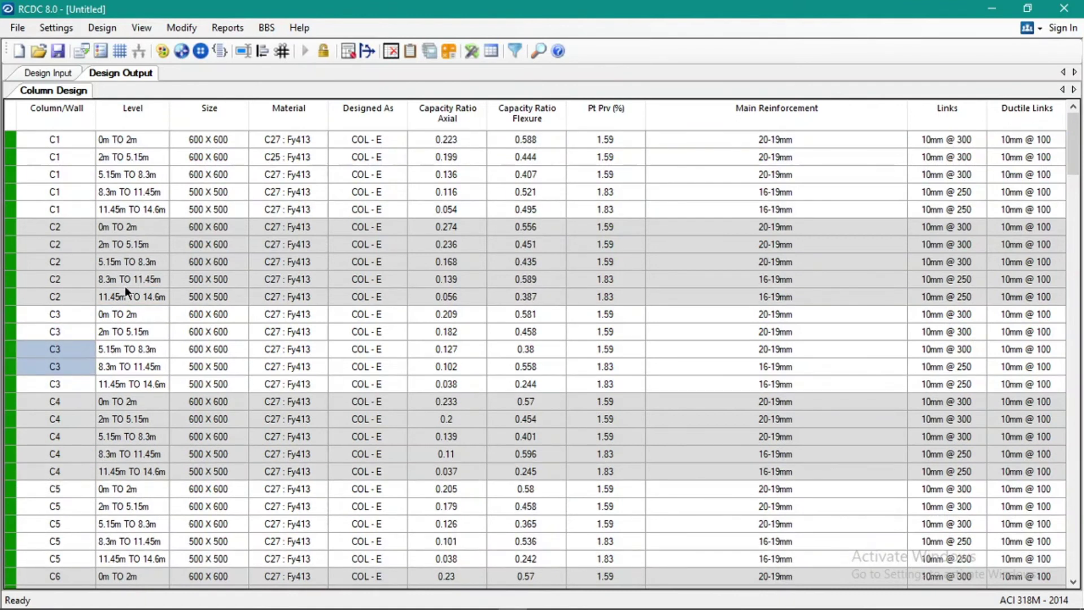
left_click(72, 194)
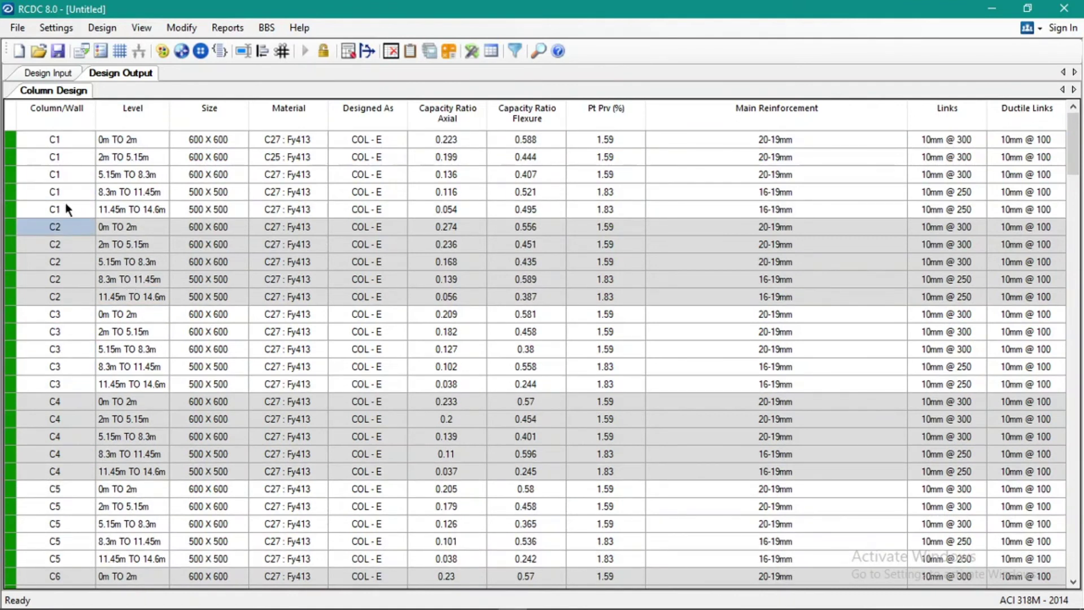
right_click(66, 188)
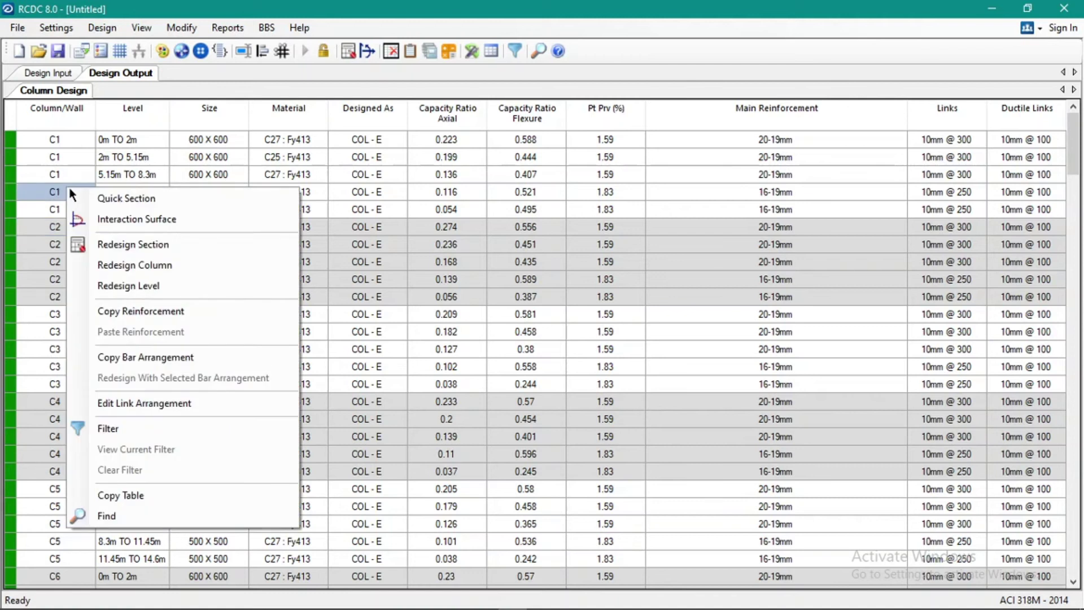
left_click(148, 265)
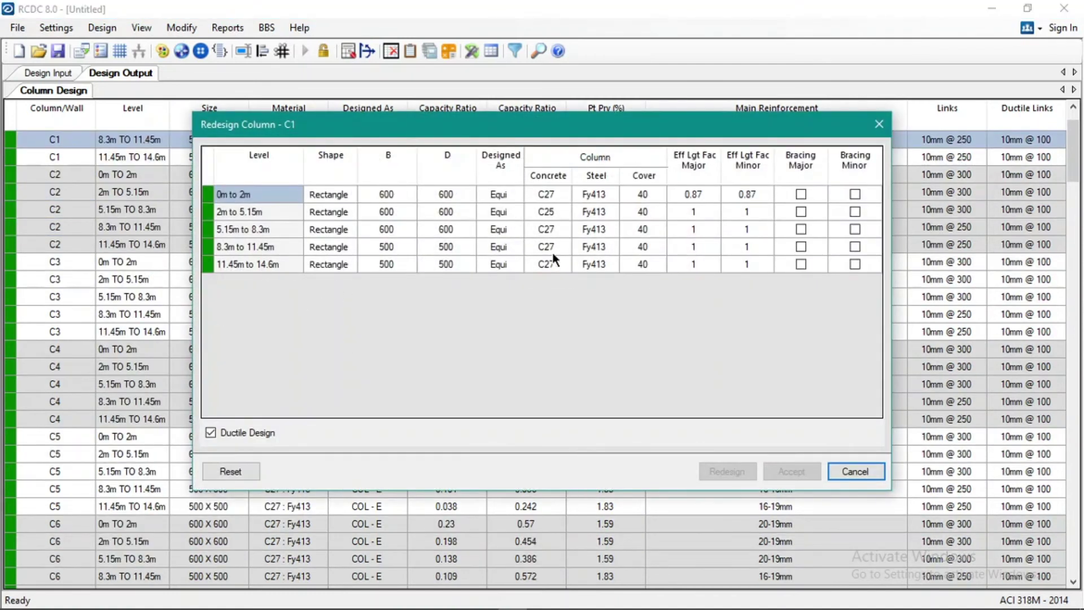
- Examine column C1's size, concrete, steel, cover and effective length entries for level 0m to 2m, and cancel the column redesign
left_click(398, 196)
left_click(422, 195)
left_click(395, 193)
left_click(464, 195)
left_click(561, 194)
left_click(595, 193)
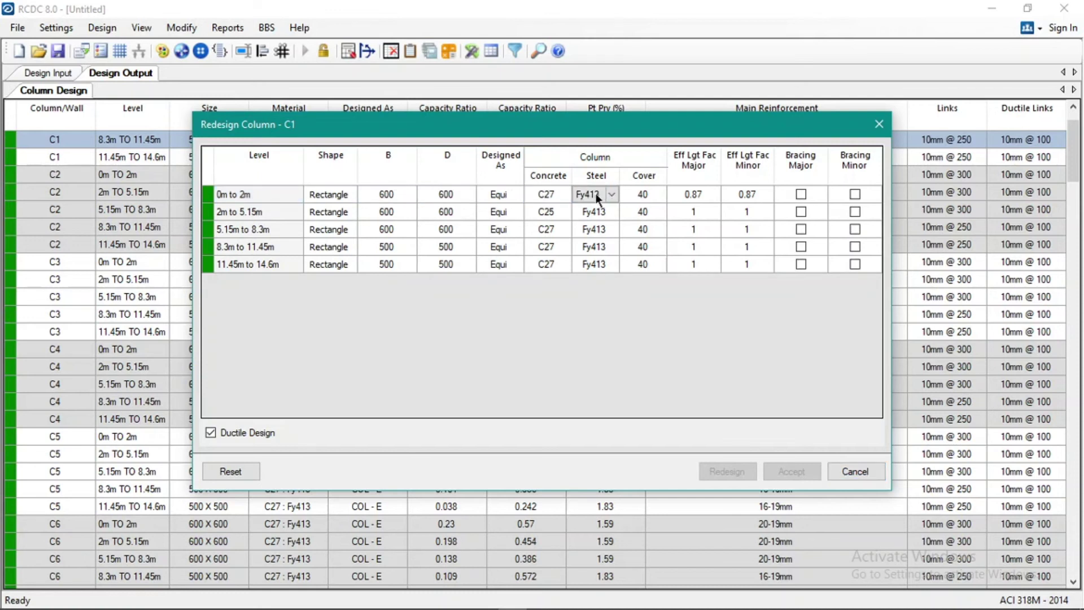
left_click(633, 193)
left_click(671, 193)
left_click(647, 194)
left_click(838, 473)
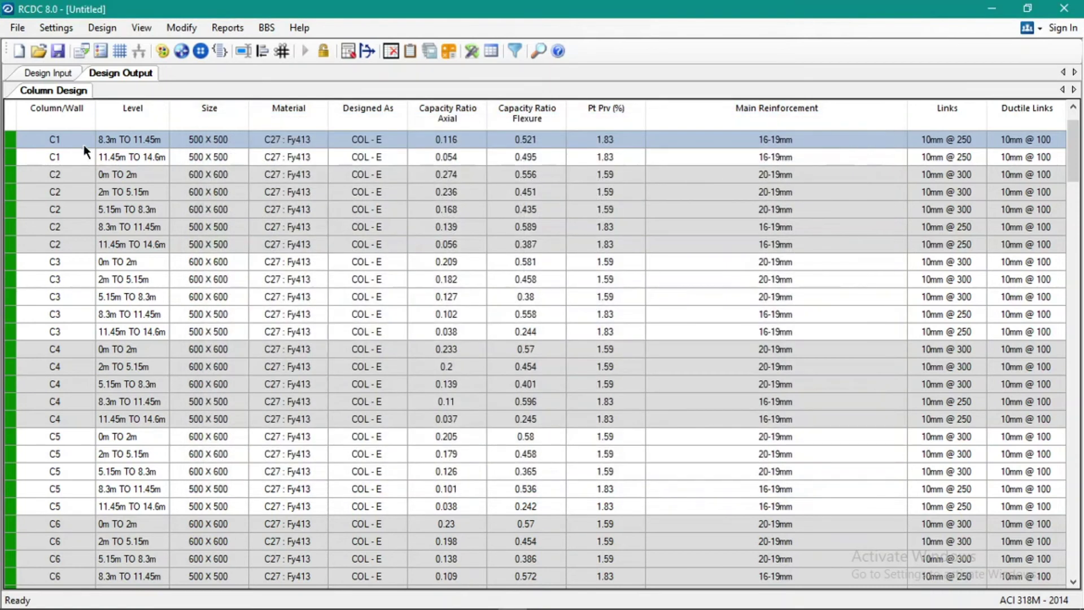
- Open the level redesign from column C1 and select the 2m level
right_click(84, 144)
left_click(147, 235)
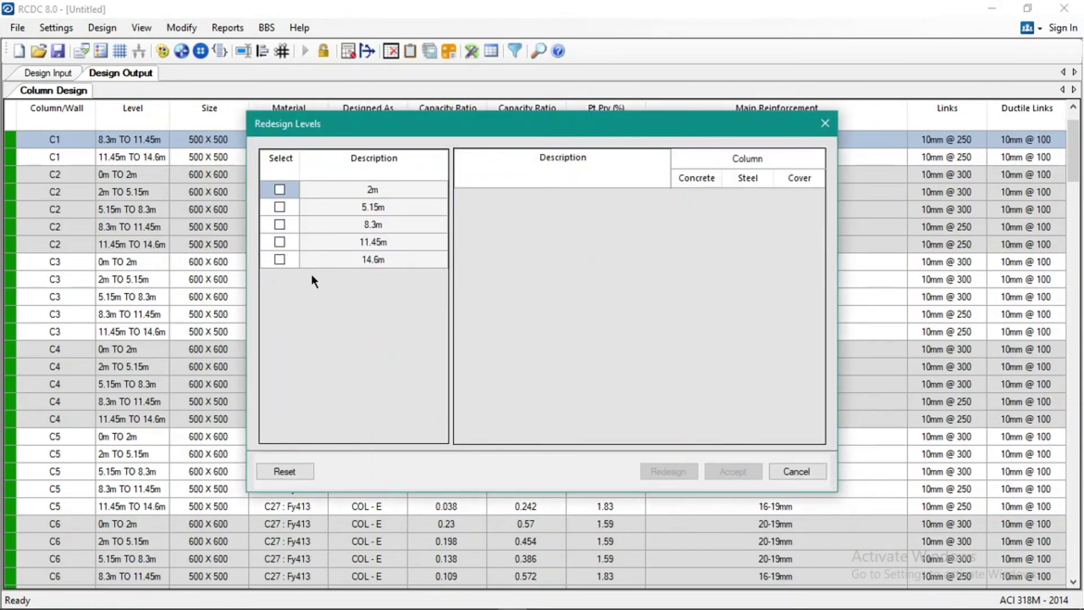
left_click(279, 189)
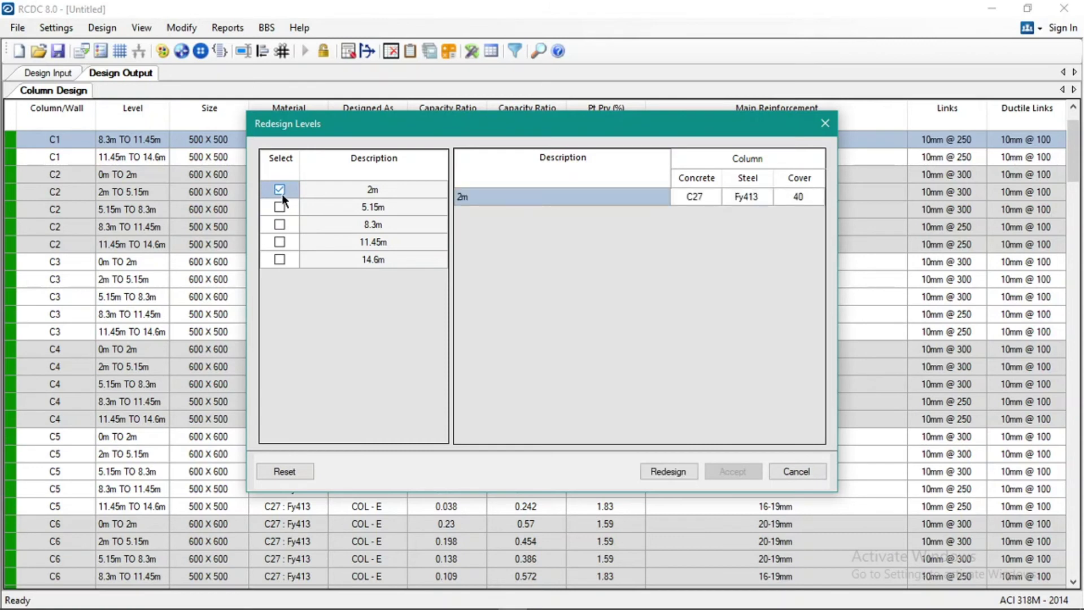
- Examine the 2m level's concrete, steel and cover entries, and close the level redesign without redesigning
left_click(698, 195)
left_click(653, 199)
left_click(689, 198)
left_click(714, 197)
left_click(715, 196)
left_click(741, 198)
left_click(797, 196)
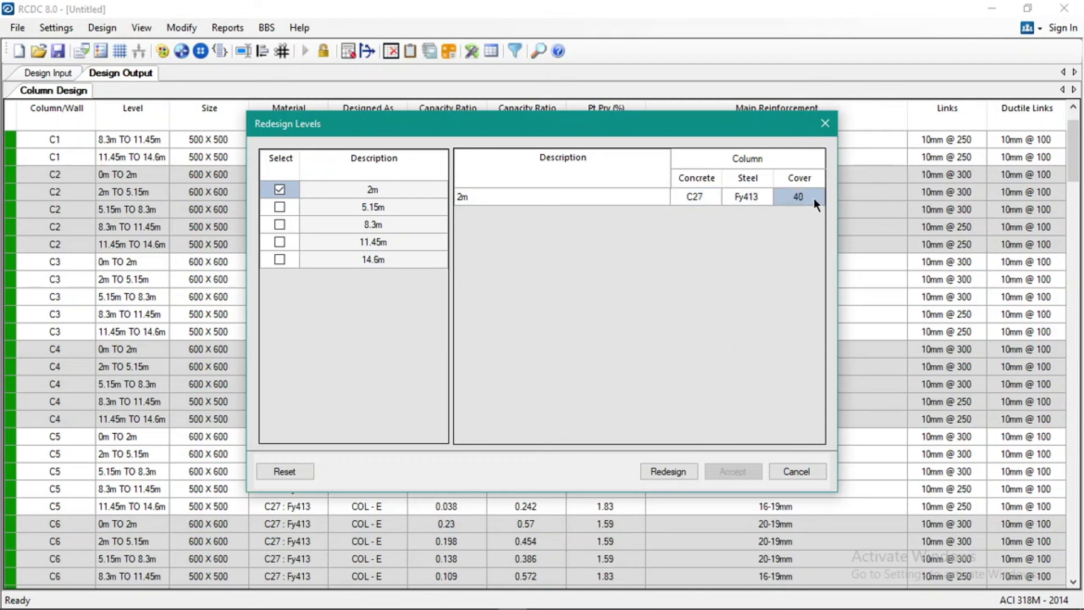
left_click(686, 196)
left_click(737, 197)
left_click(784, 199)
left_click(825, 123)
left_click(59, 210)
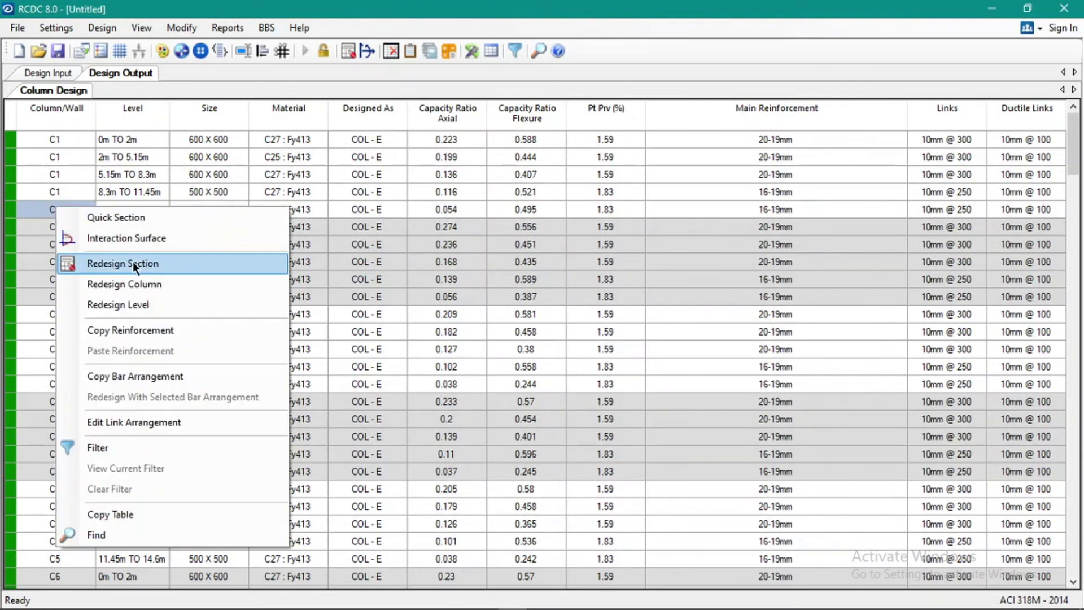
left_click(133, 262)
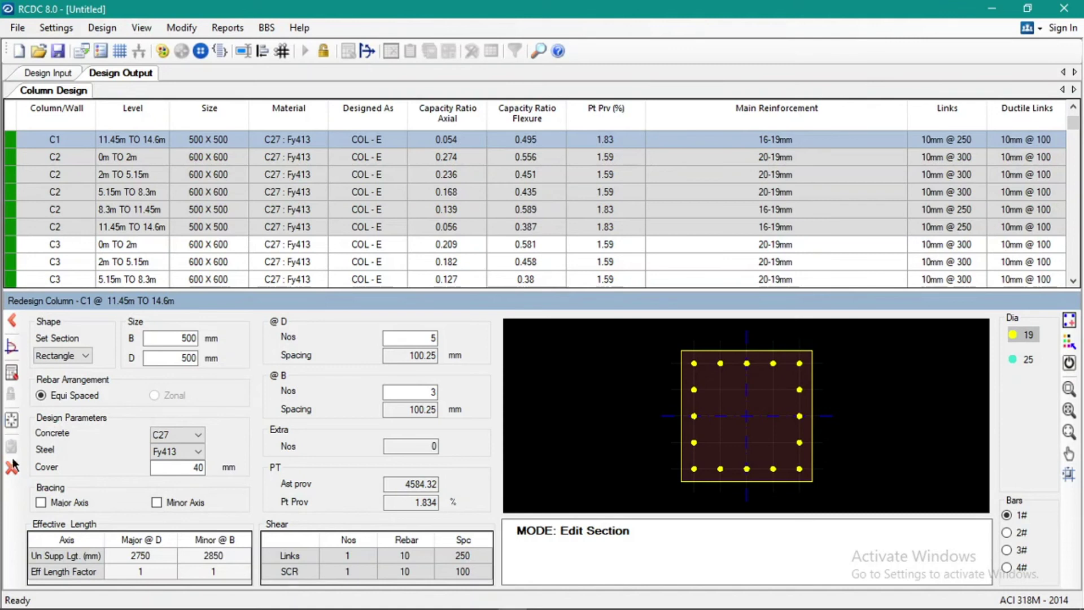
left_click(11, 467)
- Open the level redesign, select the 14.6m level and set its column concrete grade to C20
left_click(56, 227)
right_click(56, 227)
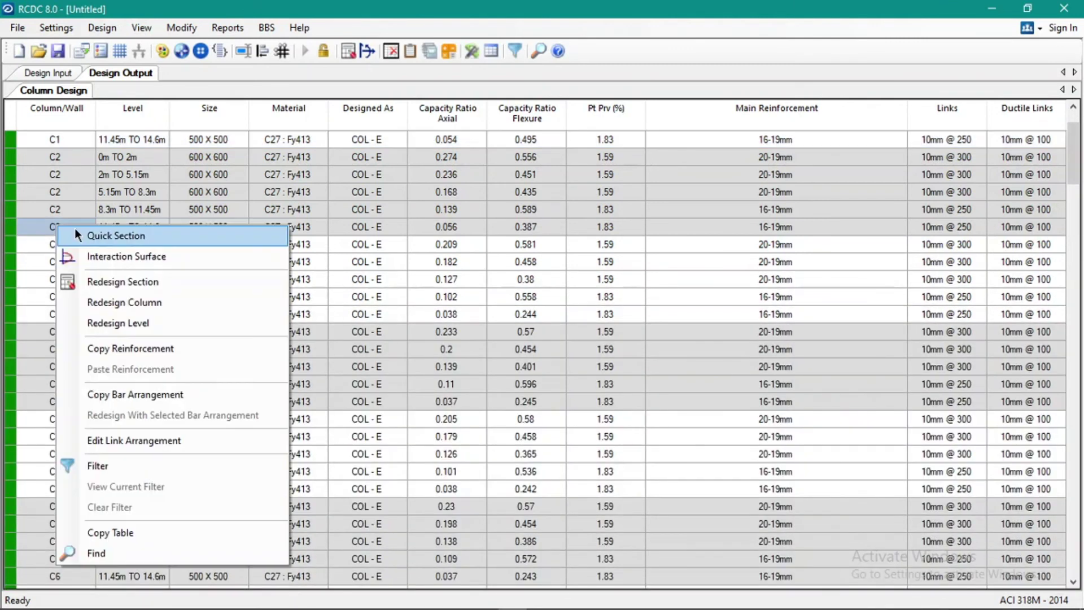
left_click(111, 320)
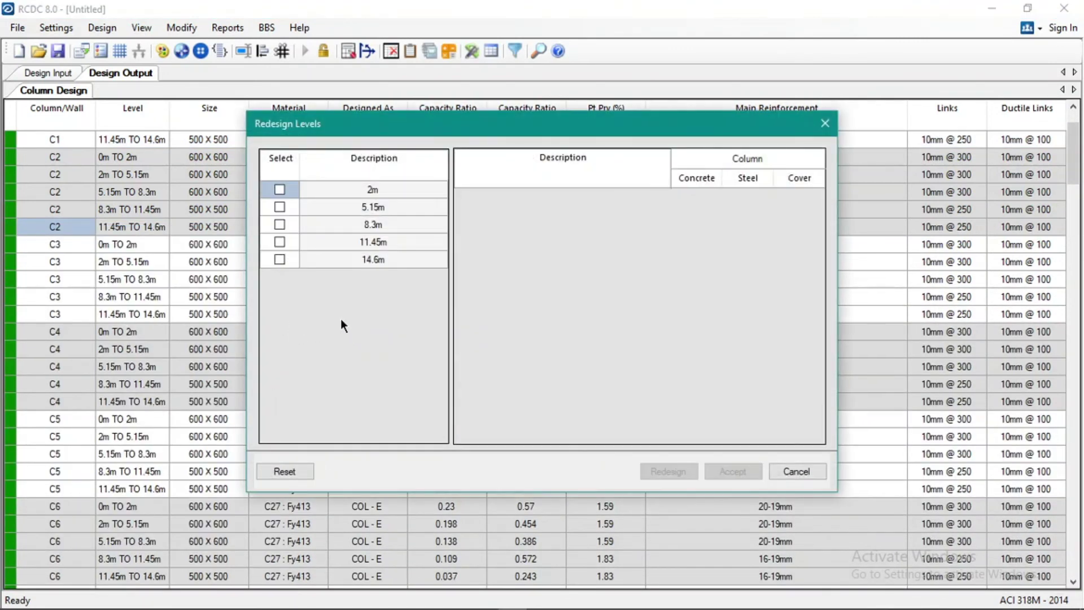
left_click(280, 260)
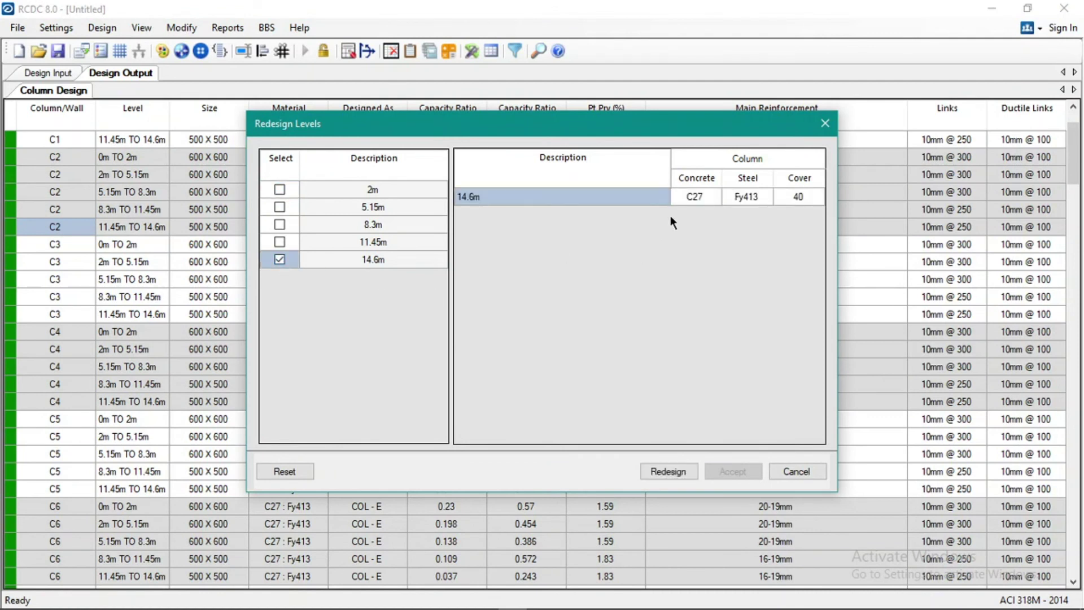
left_click(706, 193)
left_click(714, 195)
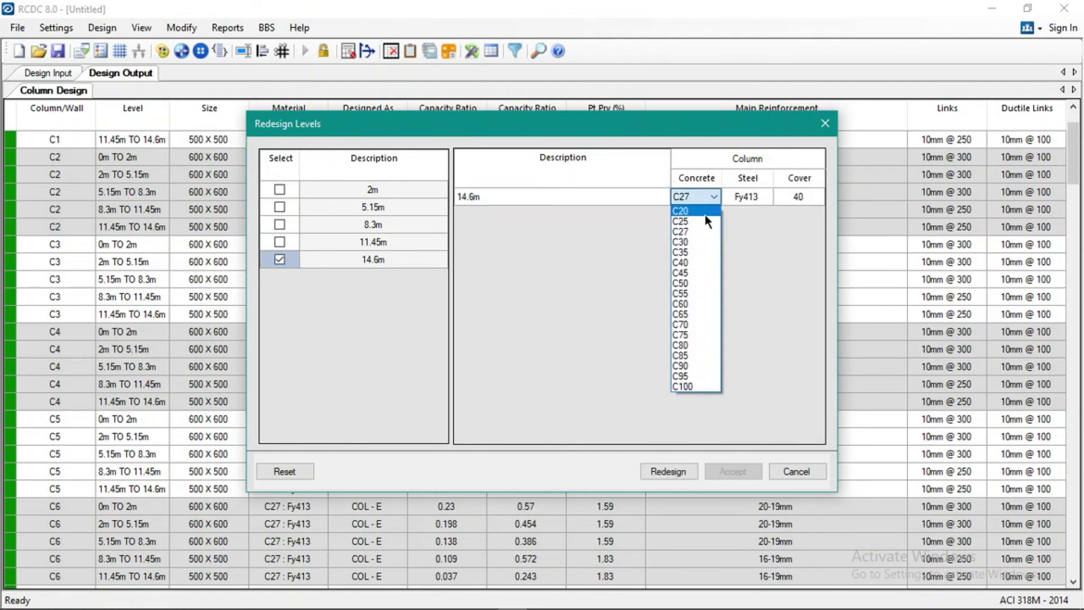
left_click(705, 214)
- Redesign the columns of the 14.6m level with Fy413 steel and accept the redesign
left_click(764, 198)
left_click(764, 198)
left_click(764, 198)
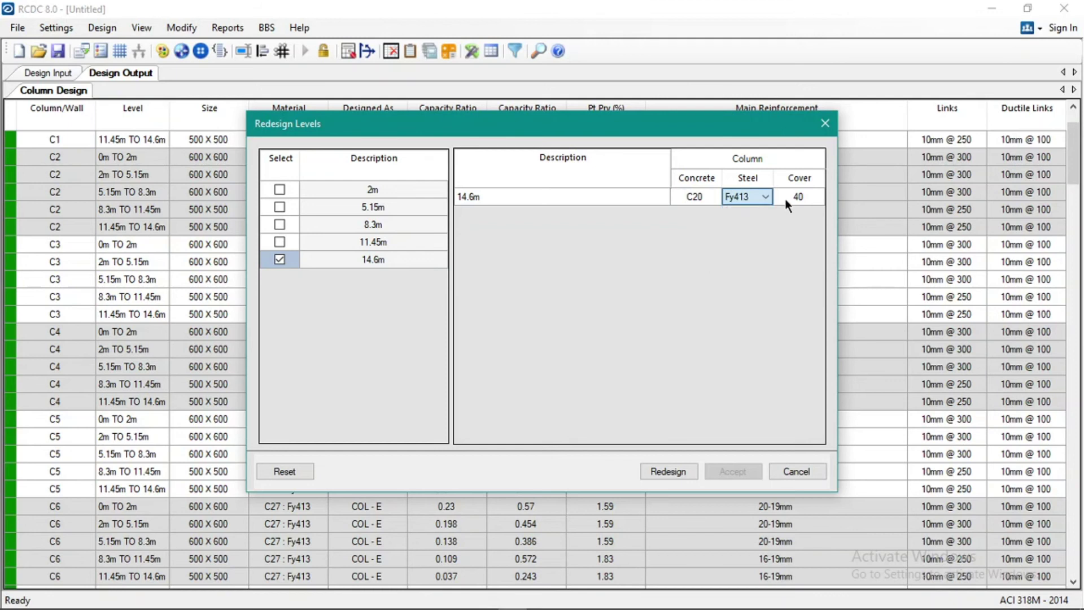
left_click(677, 467)
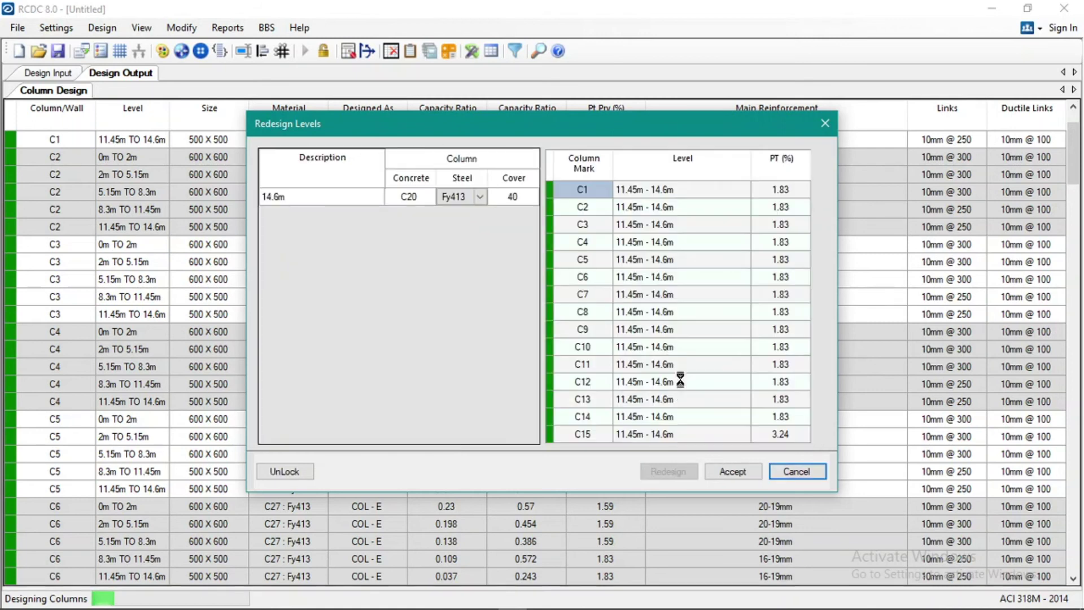
scroll(748, 302, "down", 6)
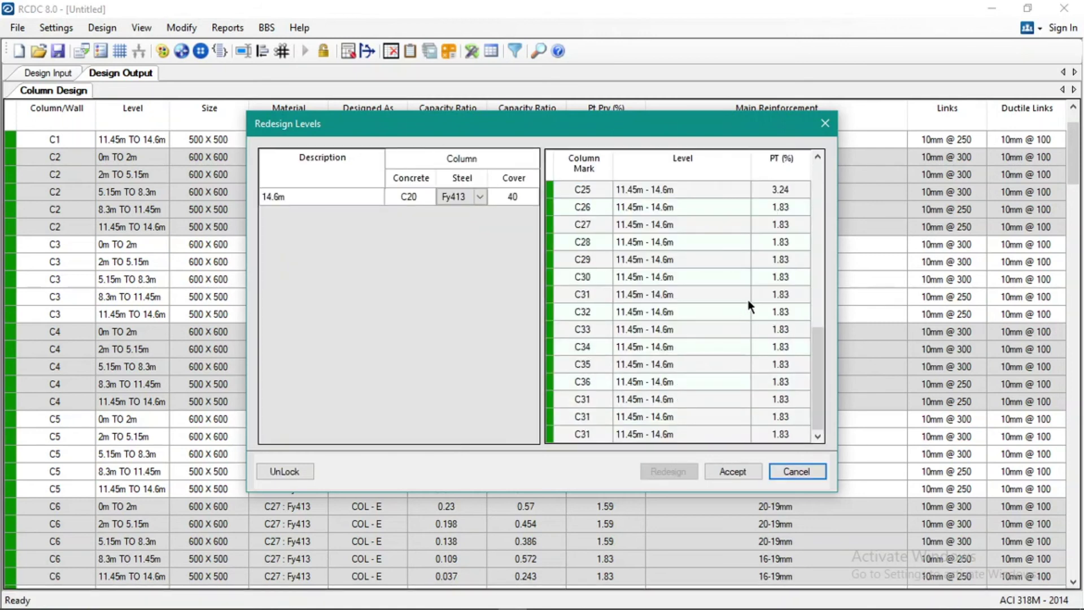
left_click(735, 471)
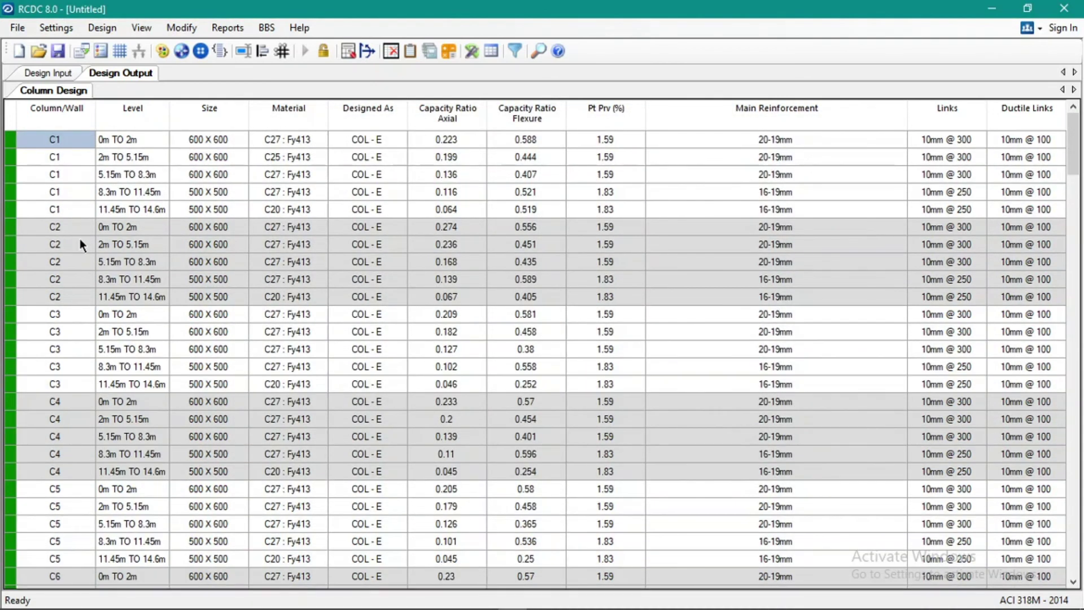
- Check the material grades of columns C1 to C6 at level 11.45m to 14.6m in the design output
left_click(64, 213)
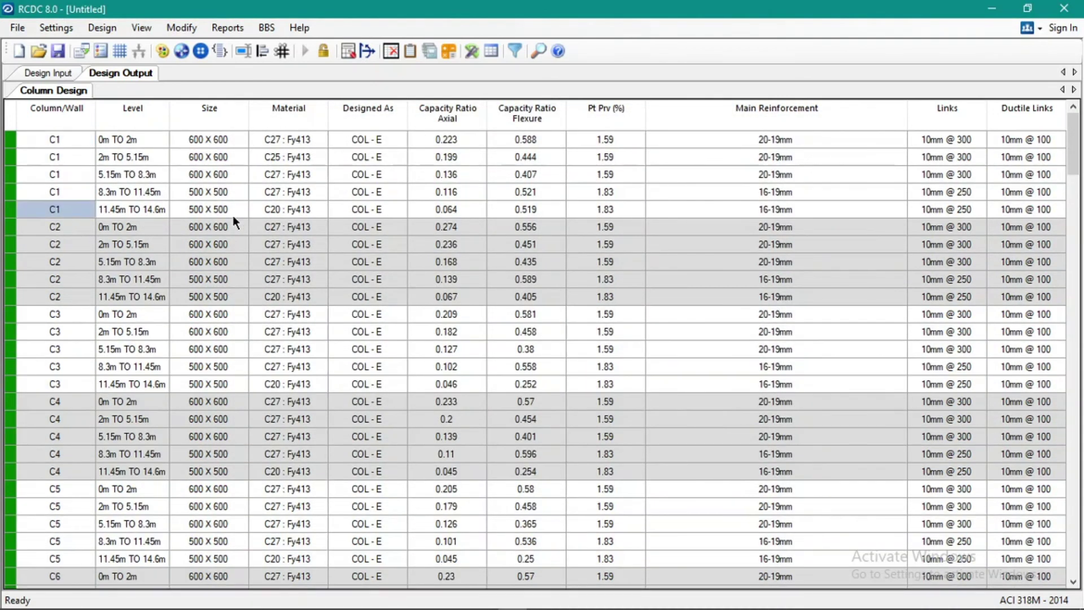
left_click(270, 209)
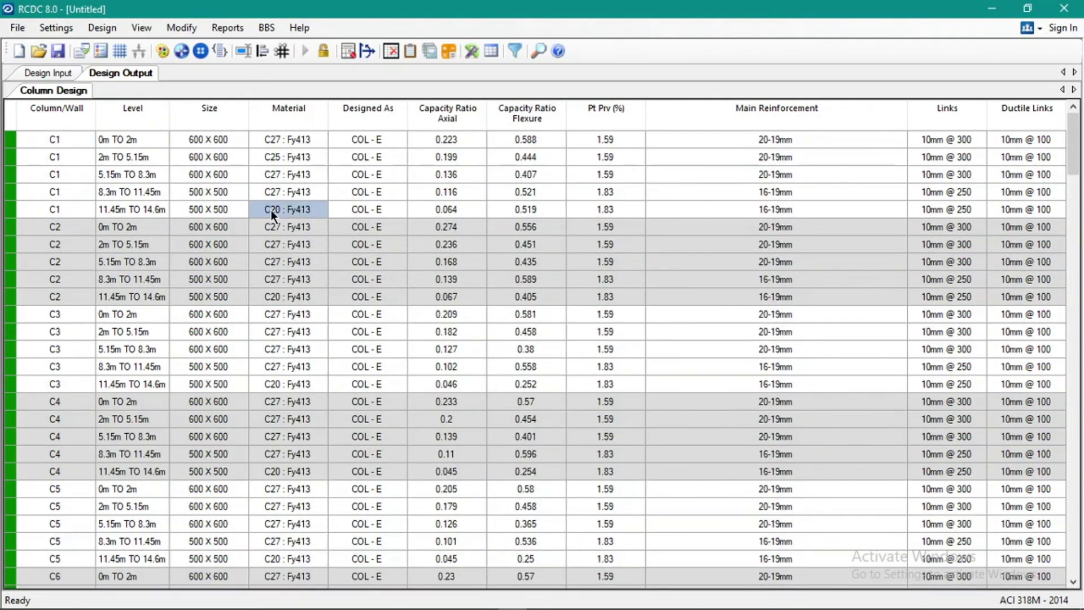
left_click(276, 293)
left_click(277, 384)
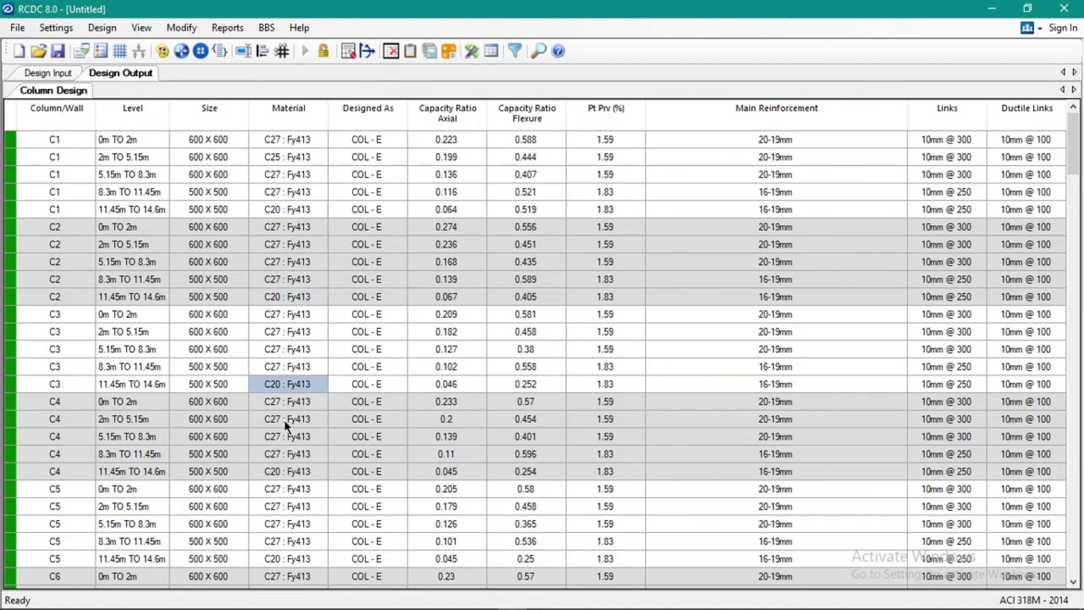
left_click(277, 472)
scroll(279, 472, "down", 3)
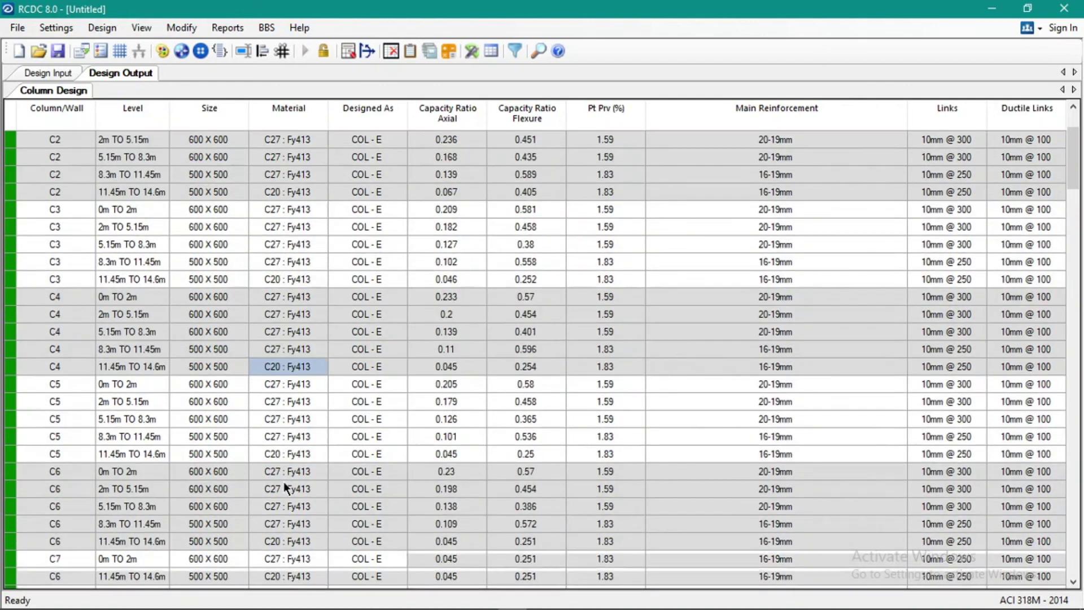
left_click(274, 423)
scroll(274, 426, "down", 2)
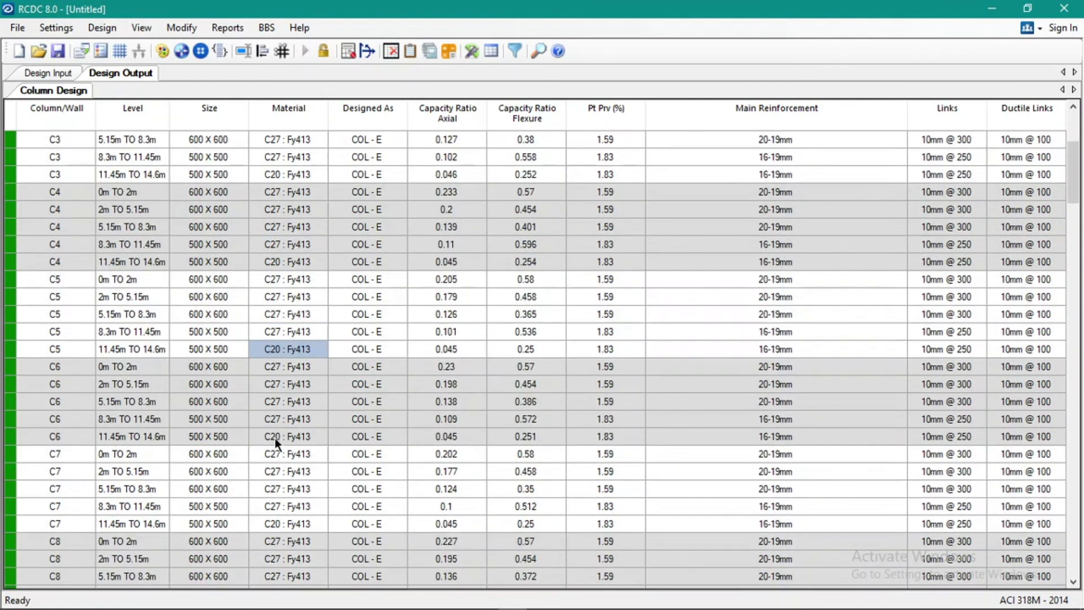
left_click(275, 438)
scroll(36, 357, "up", 4)
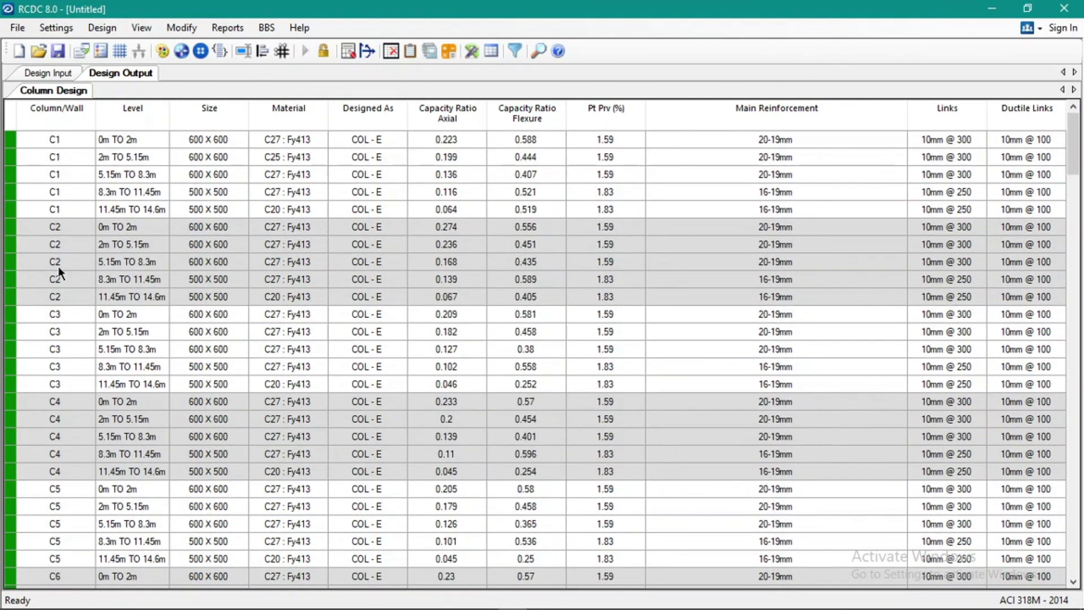
- Open the level redesign, select the 11.45m level and set its column concrete grade to C20
left_click(59, 192)
right_click(60, 190)
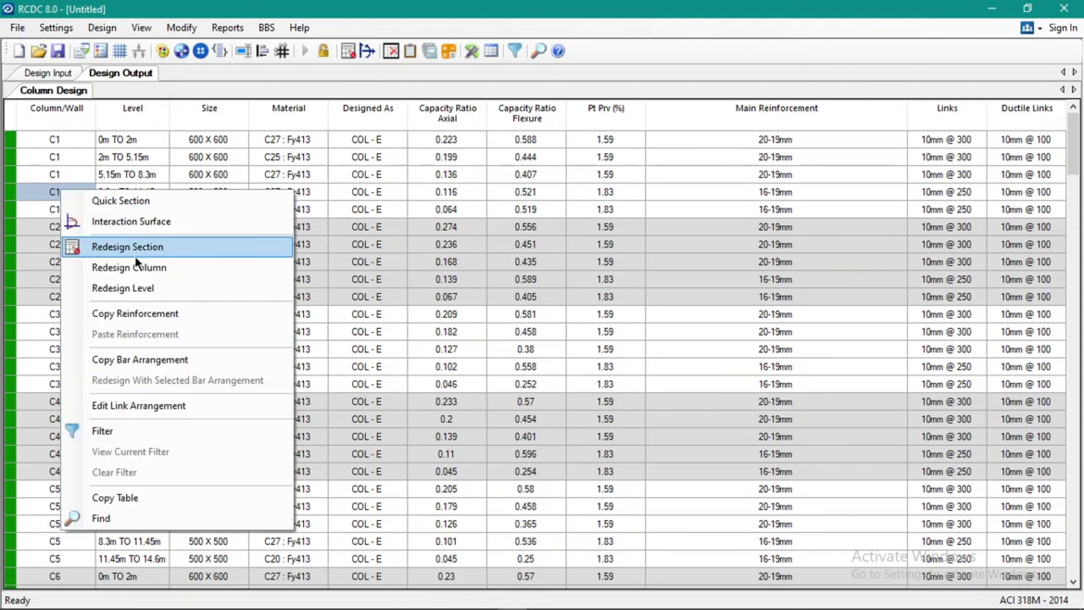
left_click(137, 288)
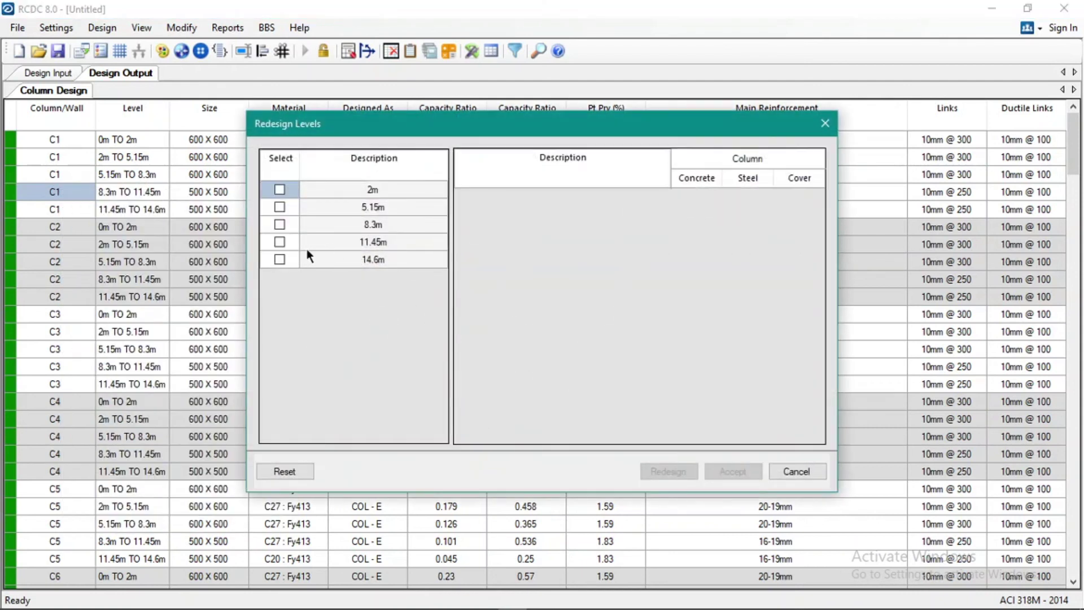
left_click(280, 242)
left_click(715, 197)
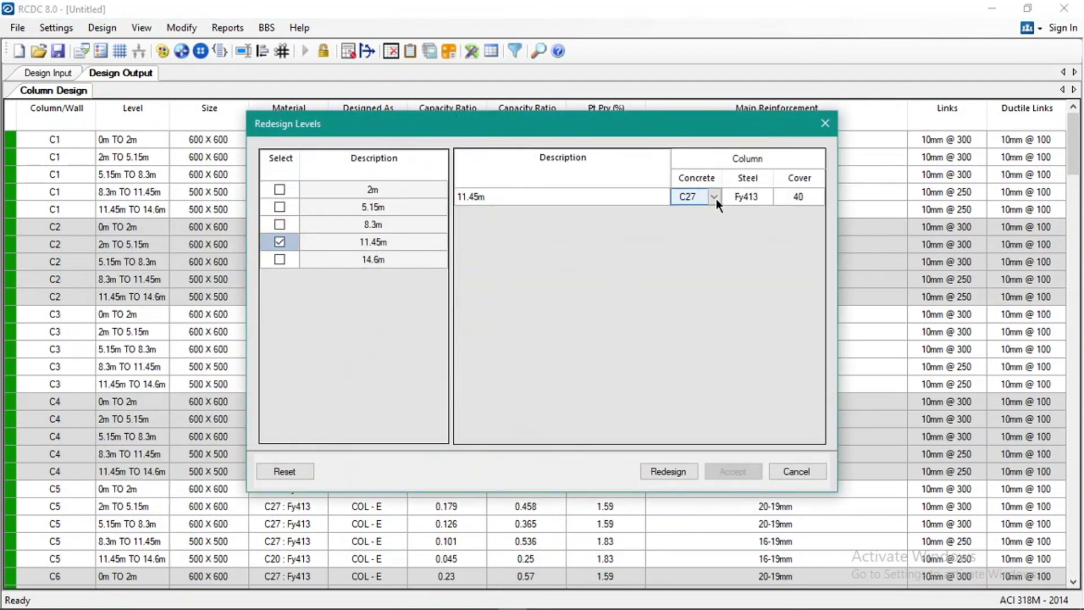
left_click(715, 197)
left_click(703, 211)
- Redesign the columns of the 11.45m level and accept the redesign
left_click(683, 471)
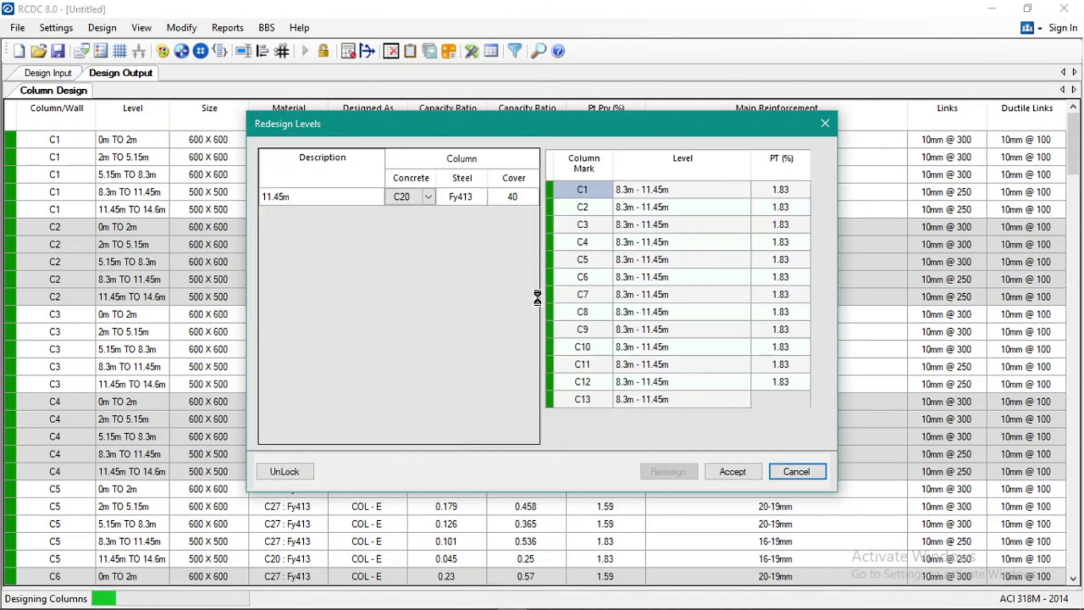
scroll(652, 303, "down", 8)
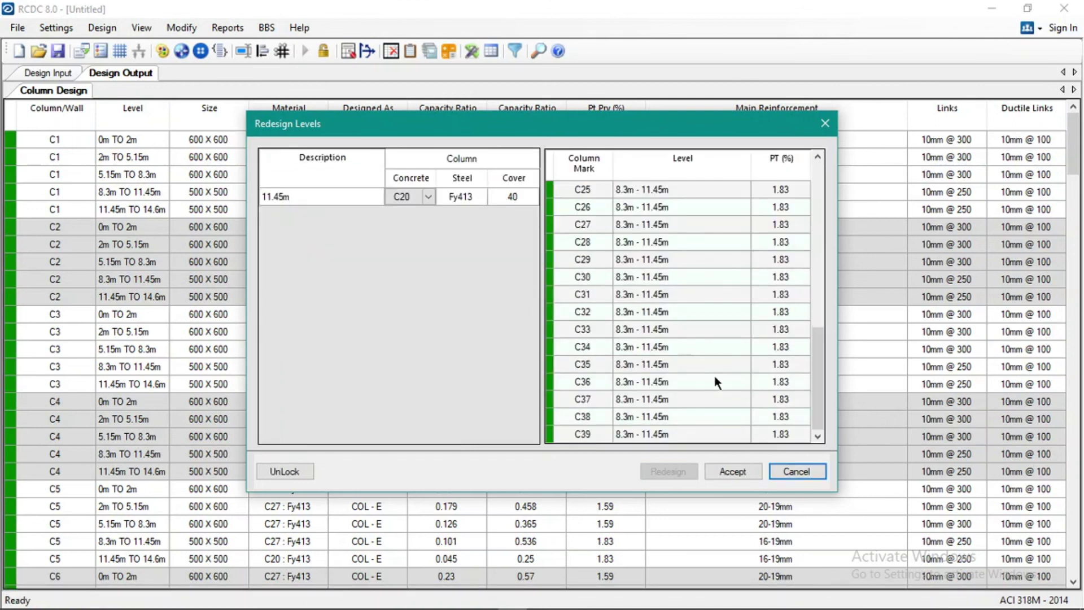
left_click(732, 471)
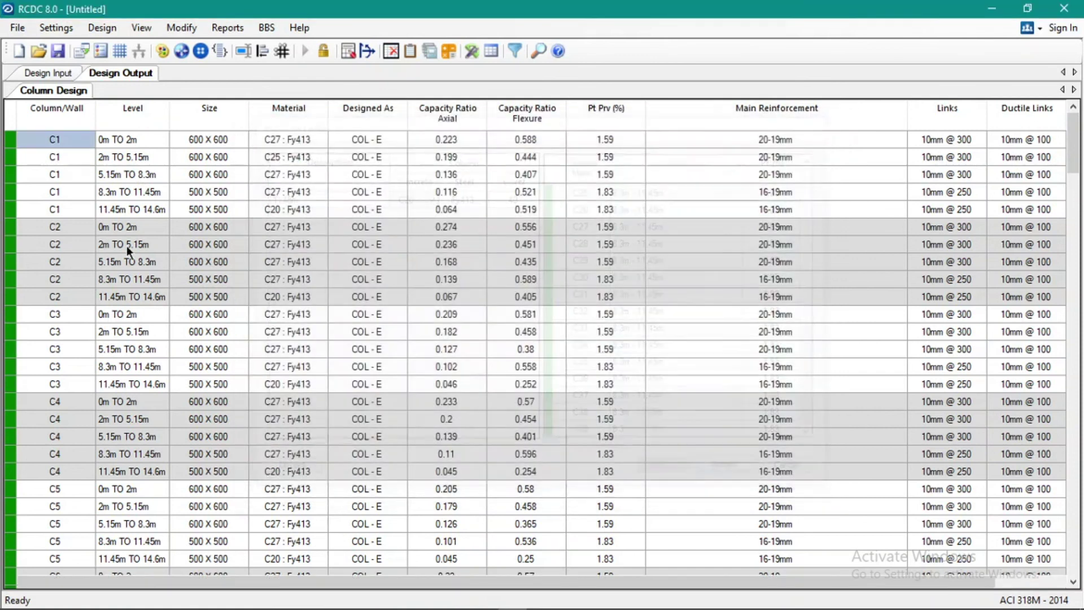
- Check the materials of columns C1 to C4 by level in the design output, and go through column C1's level rows
left_click(281, 195)
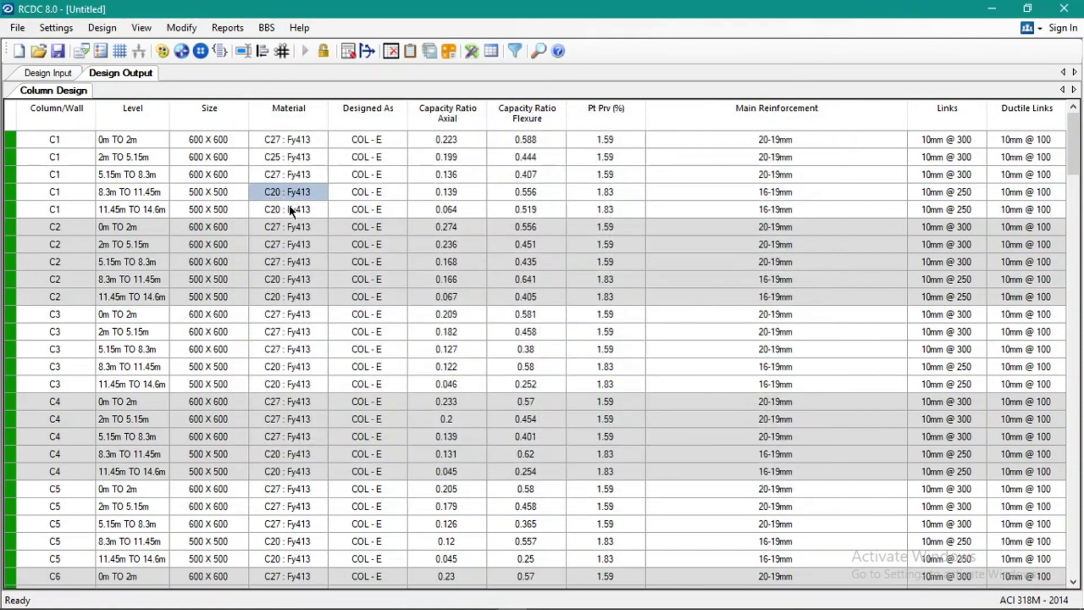
left_click(289, 209)
left_click(301, 264)
left_click(299, 296)
left_click(272, 349)
left_click(282, 384)
left_click(282, 419)
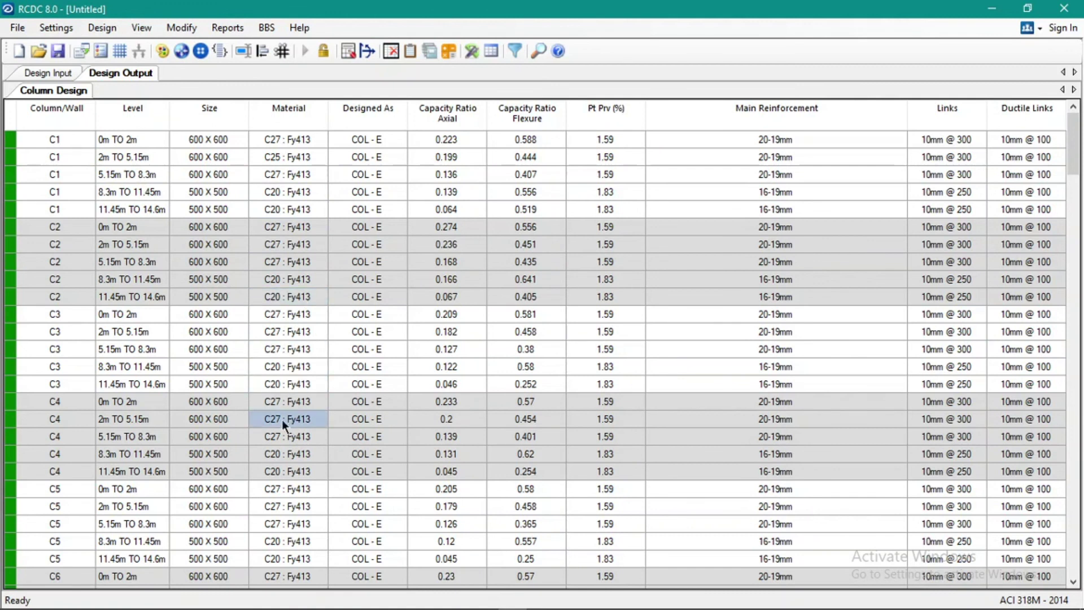
left_click(49, 141)
left_click(52, 156)
left_click(57, 174)
left_click(62, 192)
left_click(72, 226)
- Switch to the design input data and return to the column design output
left_click(48, 73)
left_click(113, 73)
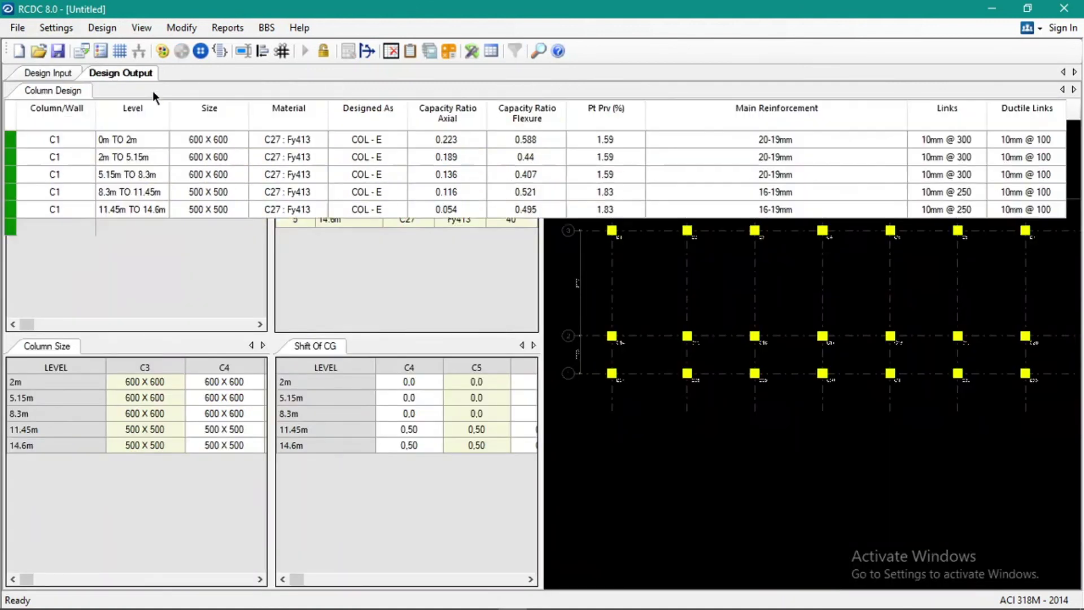
- Examine the sizes and materials of column C1 across its levels in the column design output
left_click(73, 141)
left_click(76, 156)
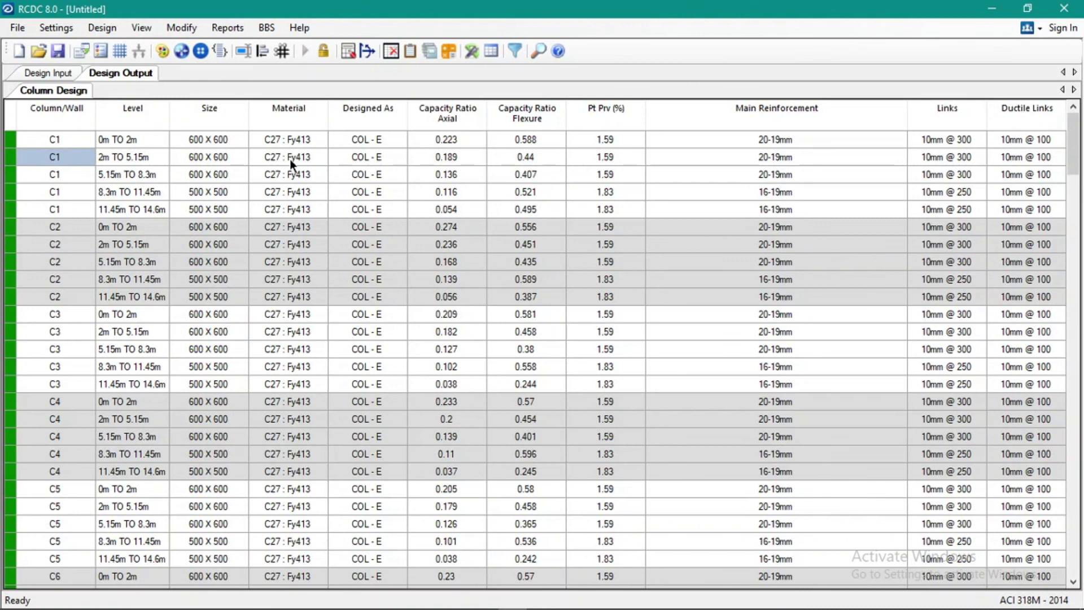
left_click(290, 158)
left_click(62, 170)
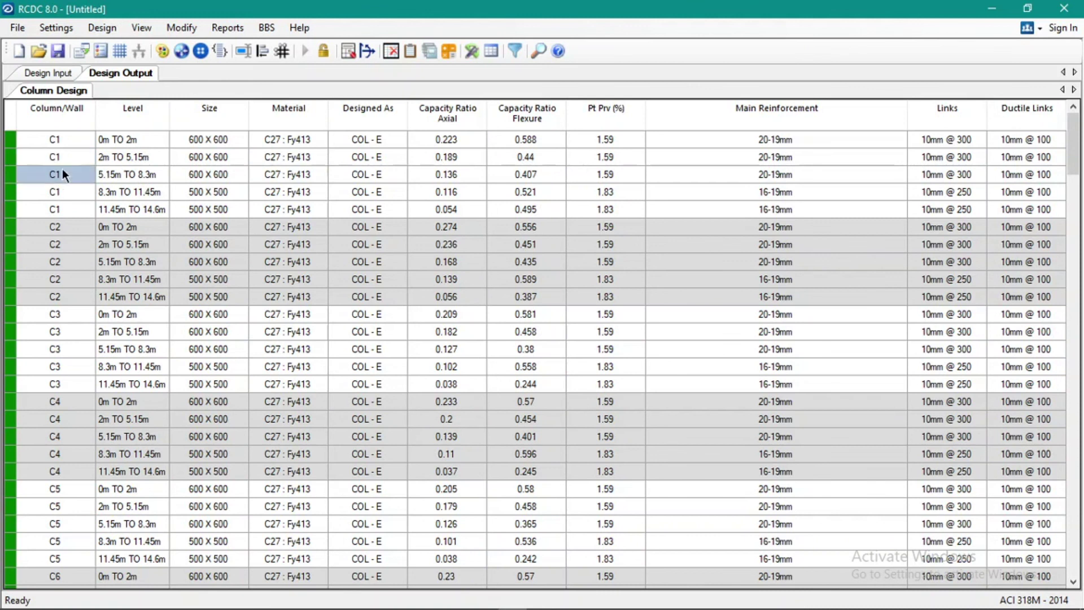
left_click(221, 188)
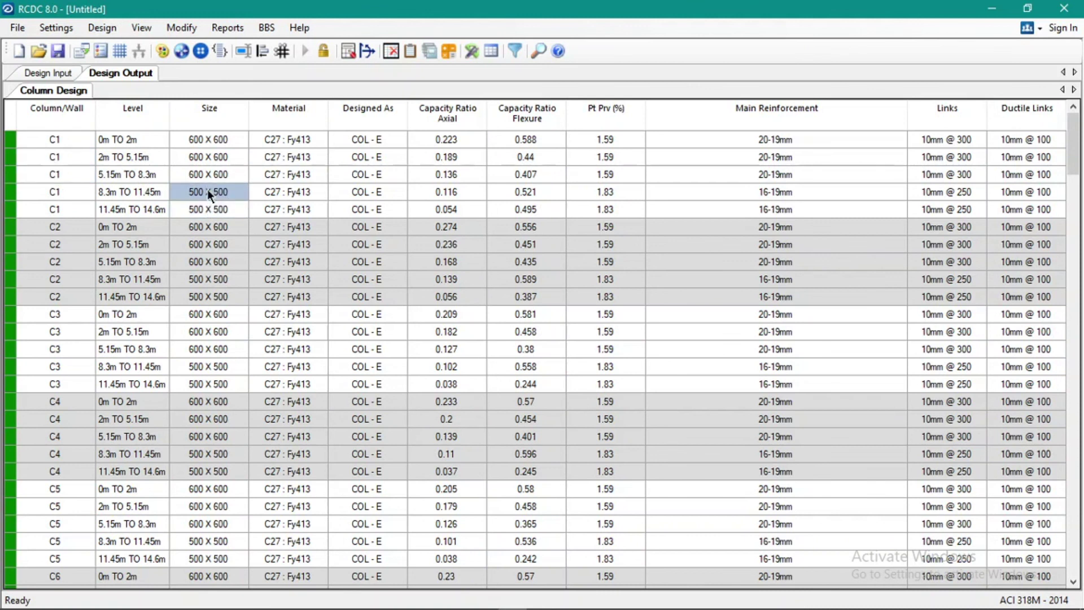
left_click(73, 195)
left_click(246, 176)
left_click(86, 175)
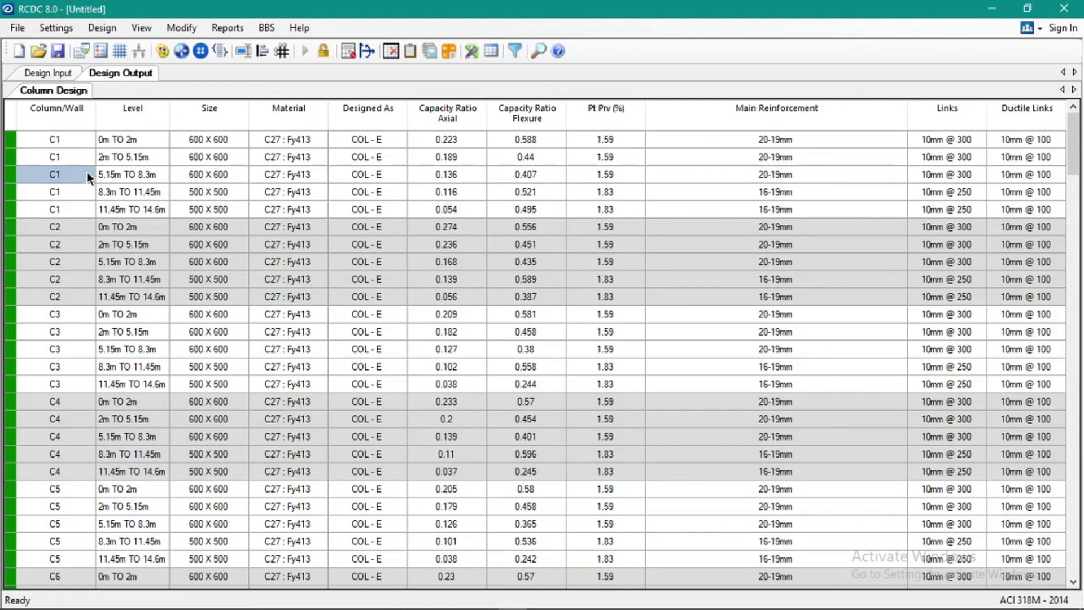
left_click(229, 154)
left_click(69, 190)
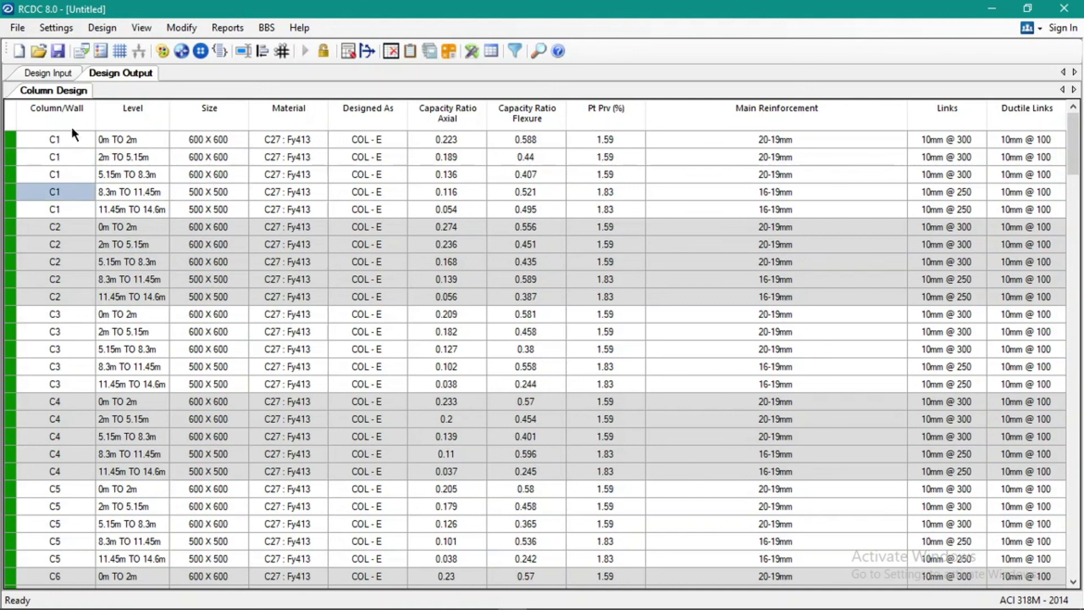
- Try to update the analysis file of the column design
left_click(21, 29)
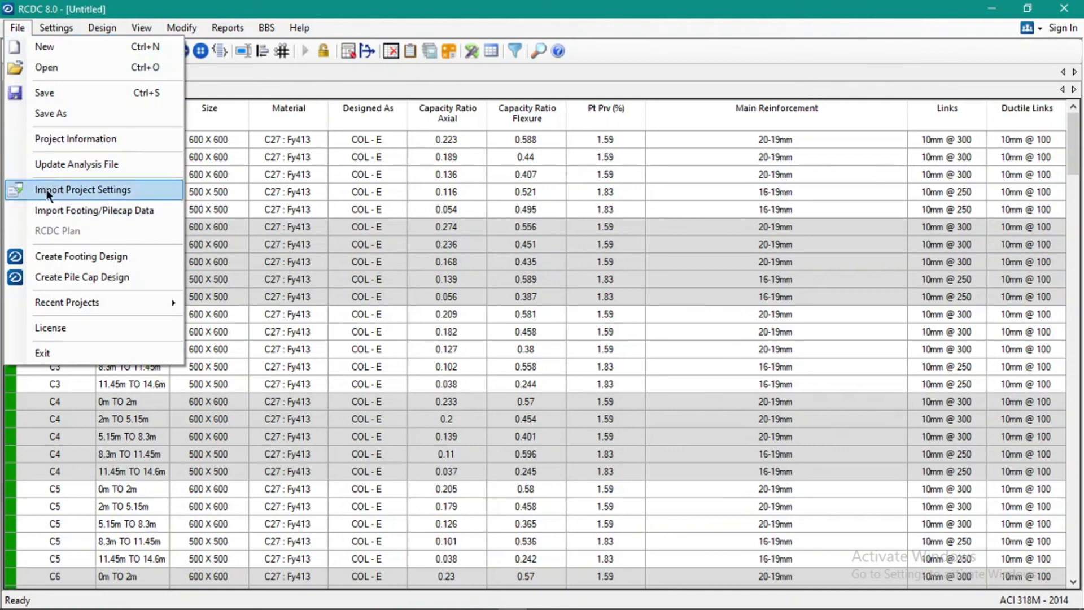
left_click(80, 165)
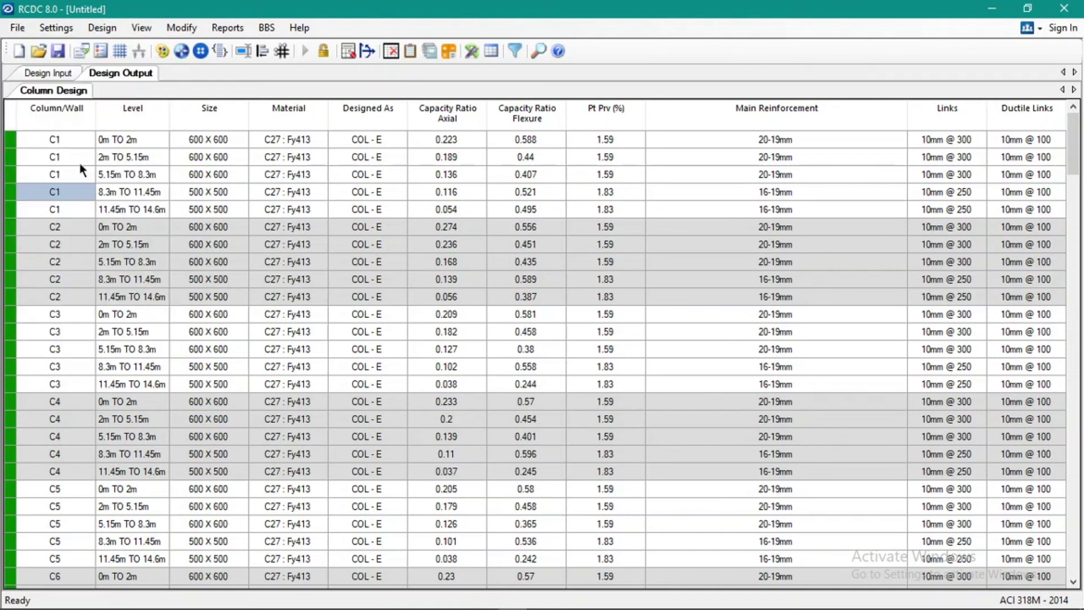
left_click(614, 370)
left_click(17, 27)
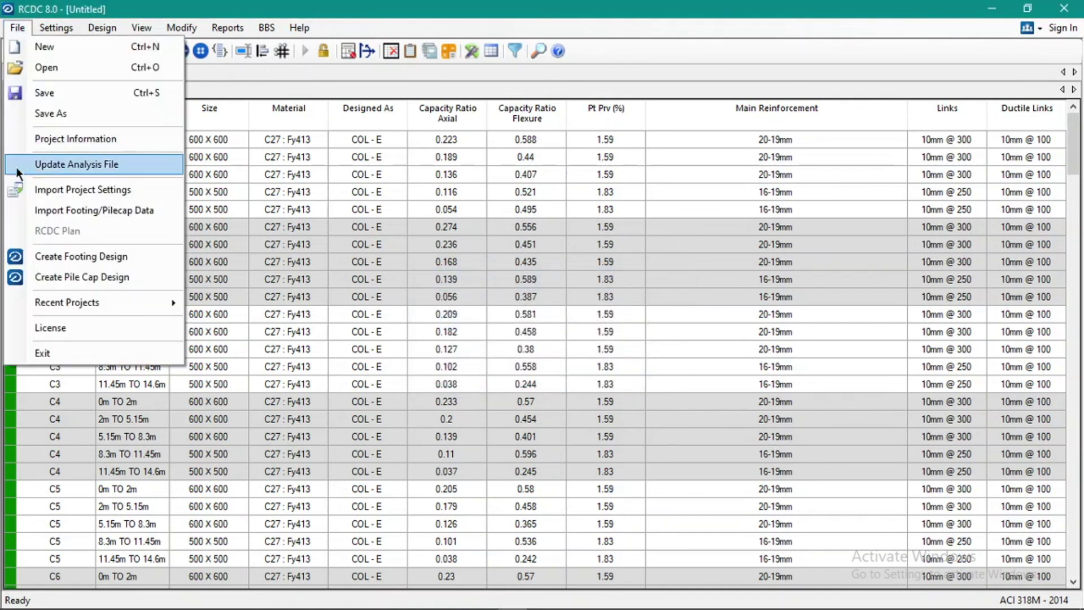
left_click(303, 195)
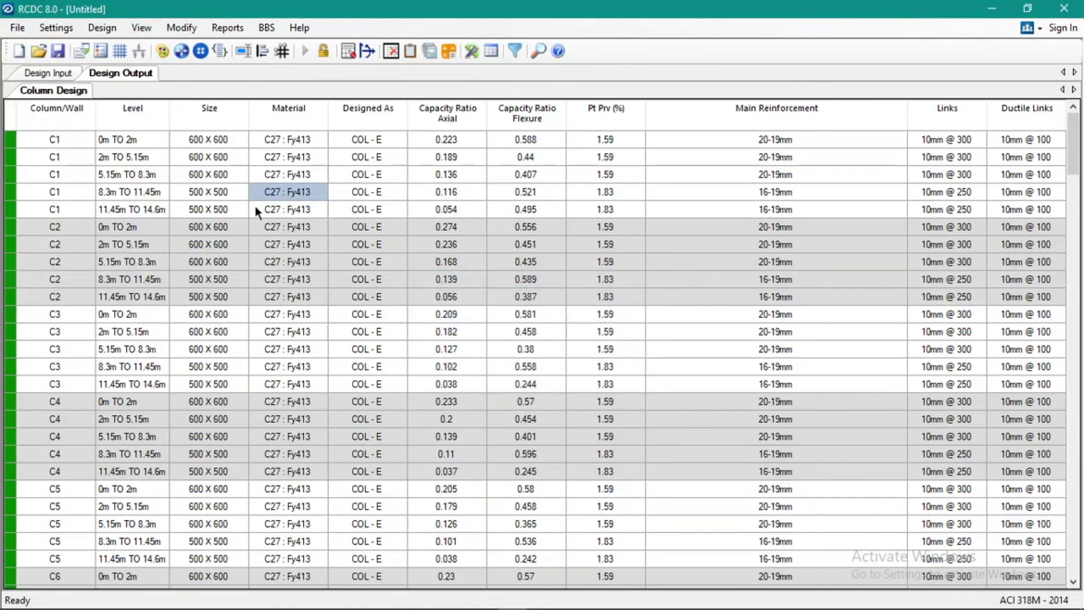
- Compare column C1's design rows between levels, mainly 0m to 2m against 2m to 5.15m
left_click(55, 193)
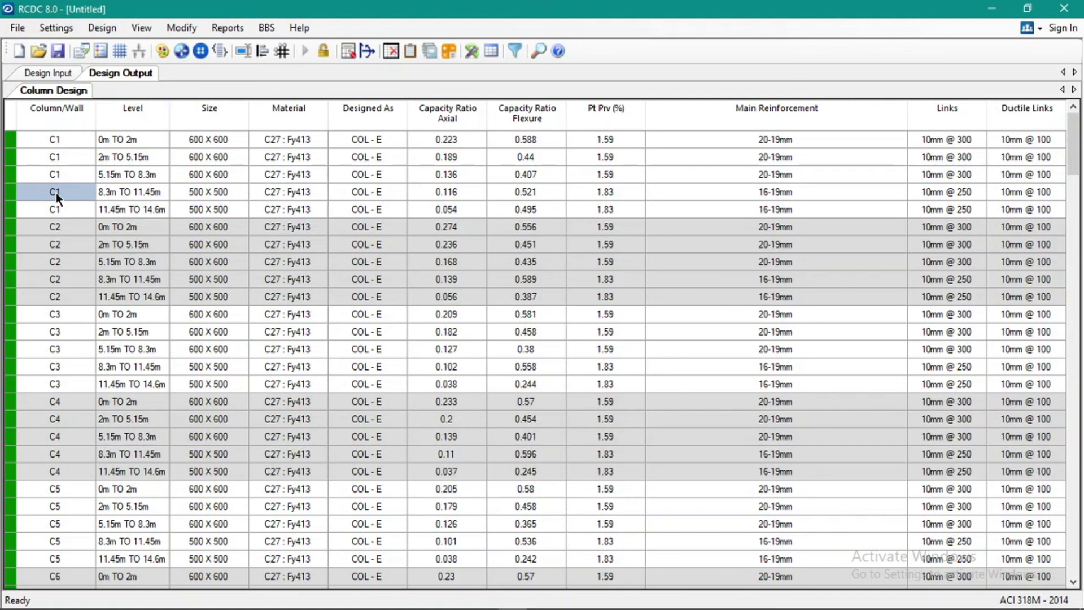
left_click(55, 175)
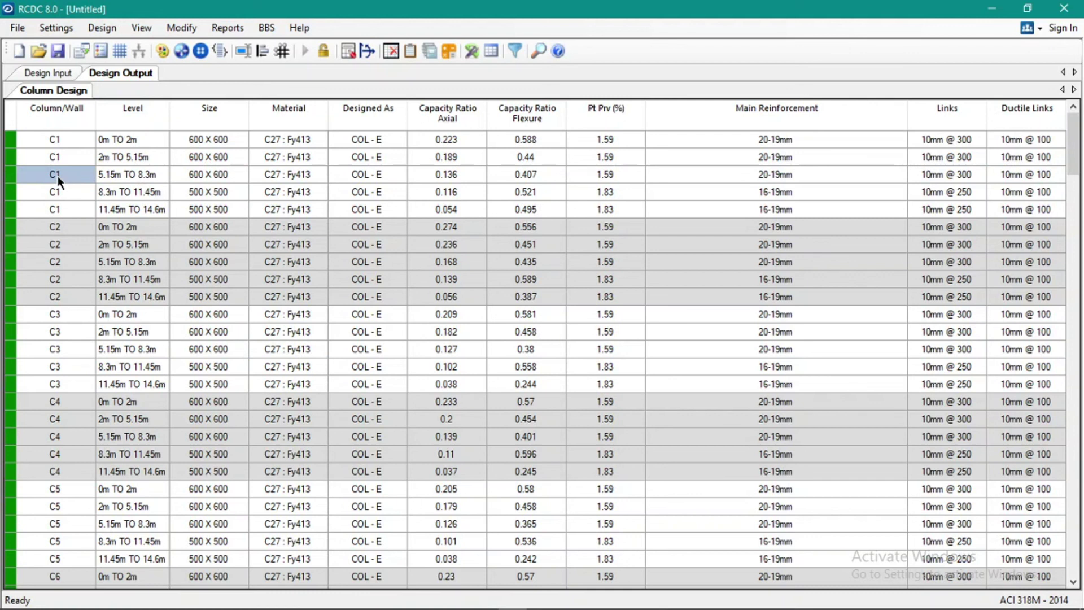
scroll(158, 191, "down", 4)
scroll(174, 211, "up", 4)
left_click(390, 213)
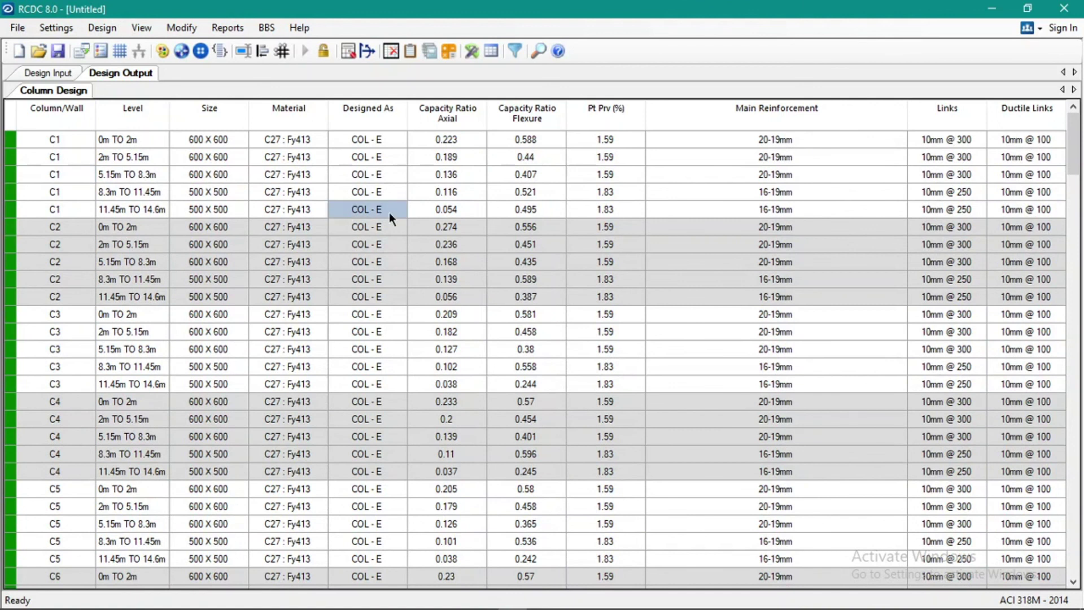
left_click(65, 142)
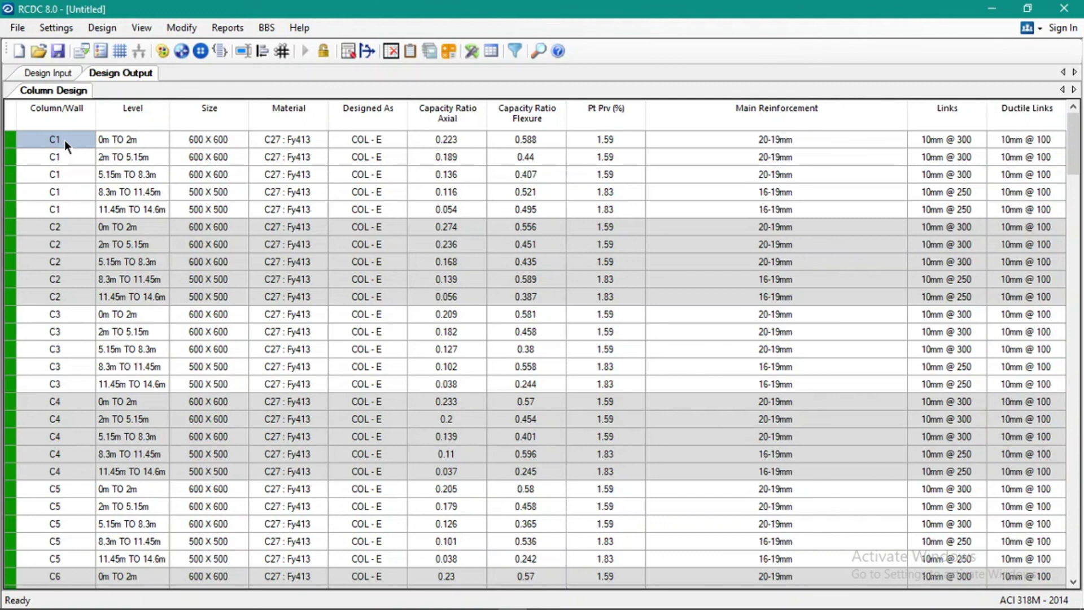
left_click(72, 155)
left_click(77, 138)
left_click(72, 157)
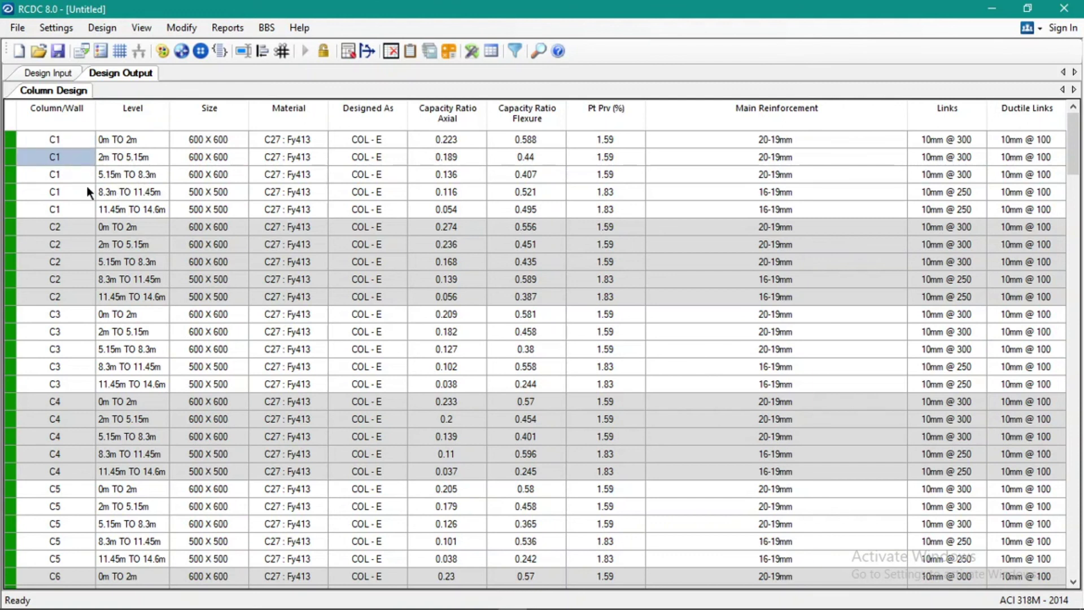
left_click(70, 147)
left_click(69, 157)
left_click(70, 145)
left_click(68, 151)
left_click(170, 187)
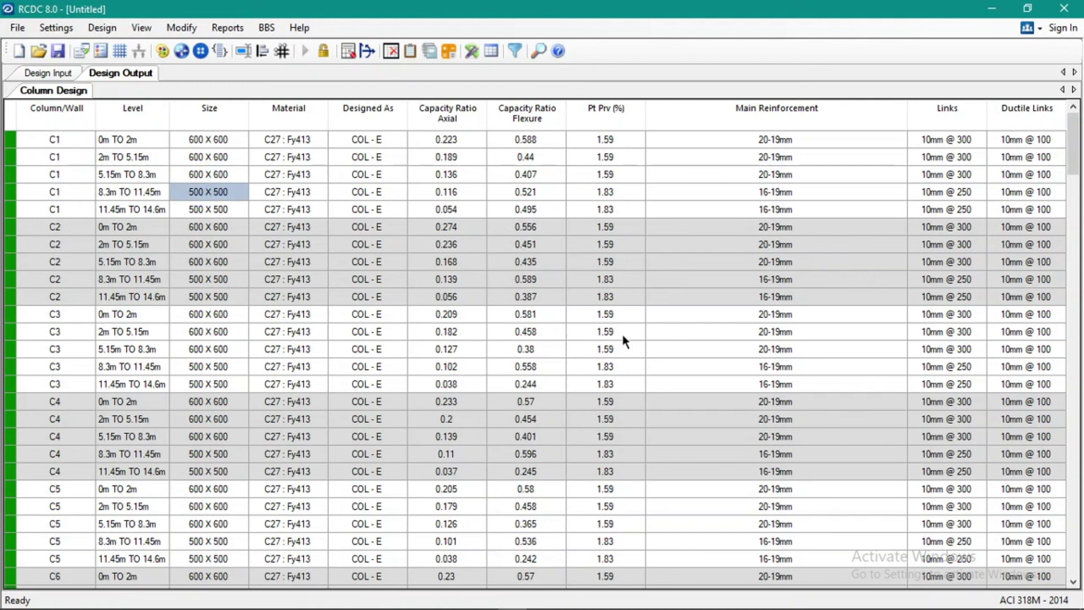